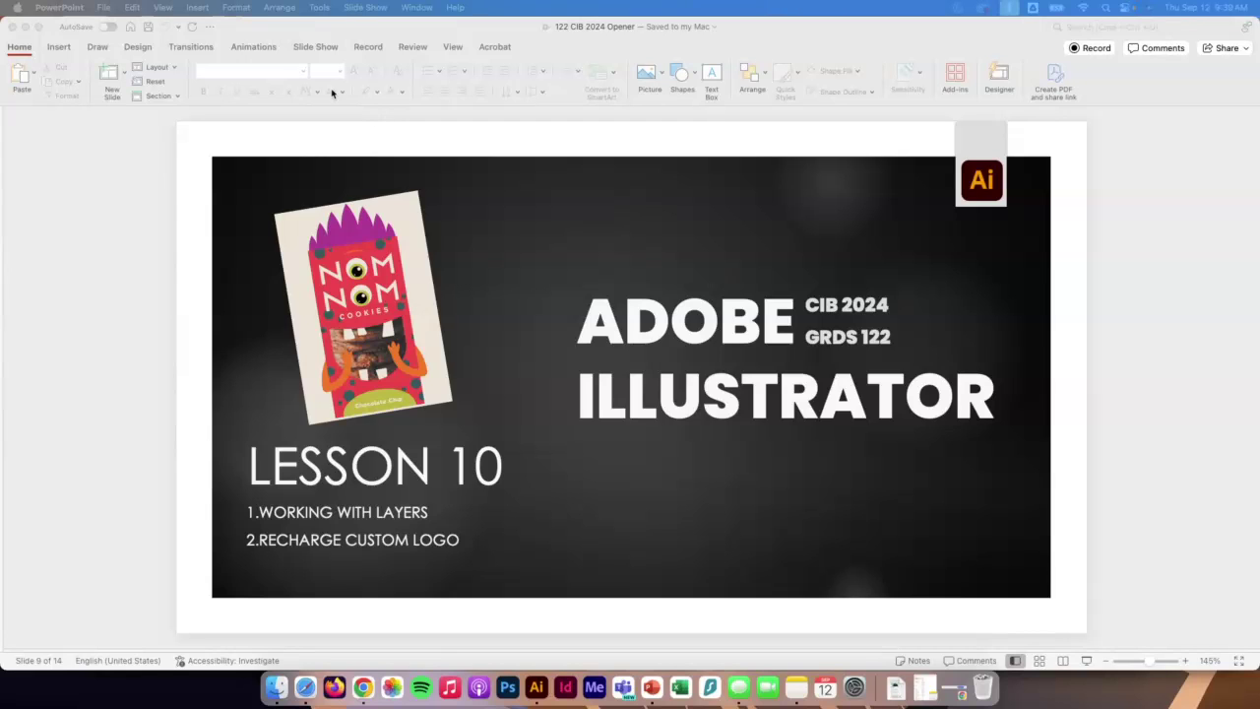
# Step: Switch to Illustrator, check the Packaging_text.ai document, return to L10_start.ai, and enlarge its document window
pyautogui.click(26, 27)
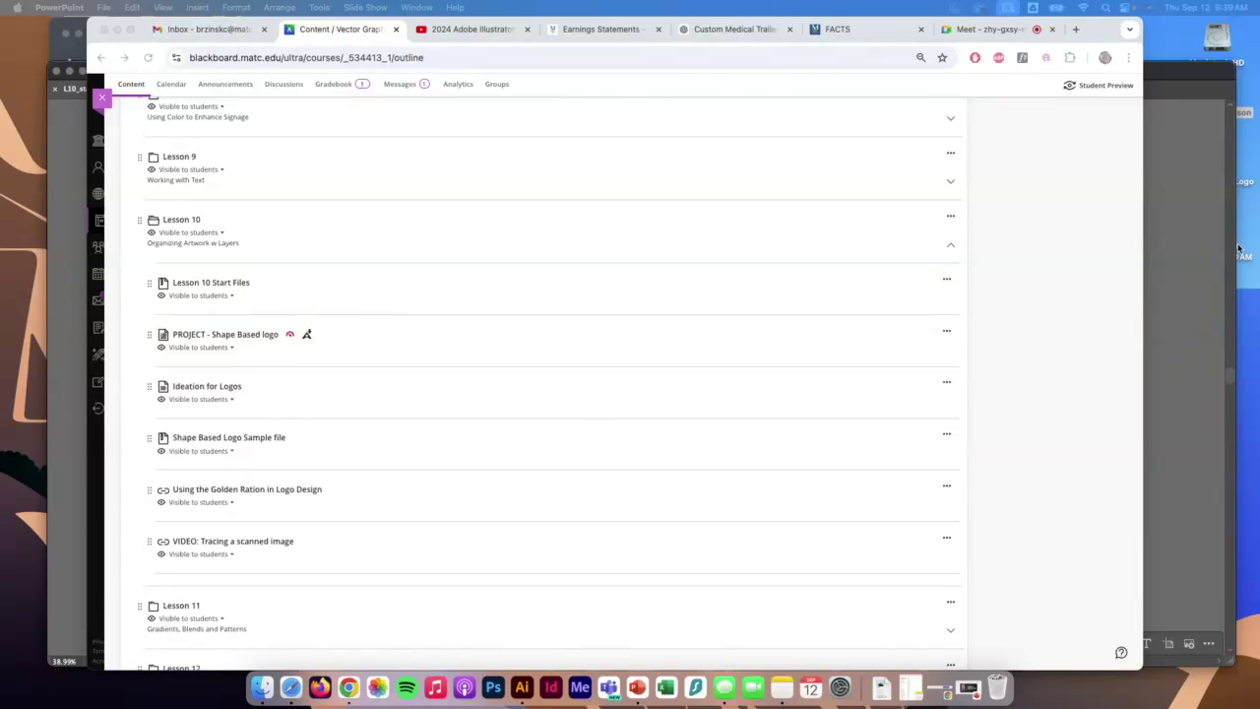
pyautogui.click(1175, 244)
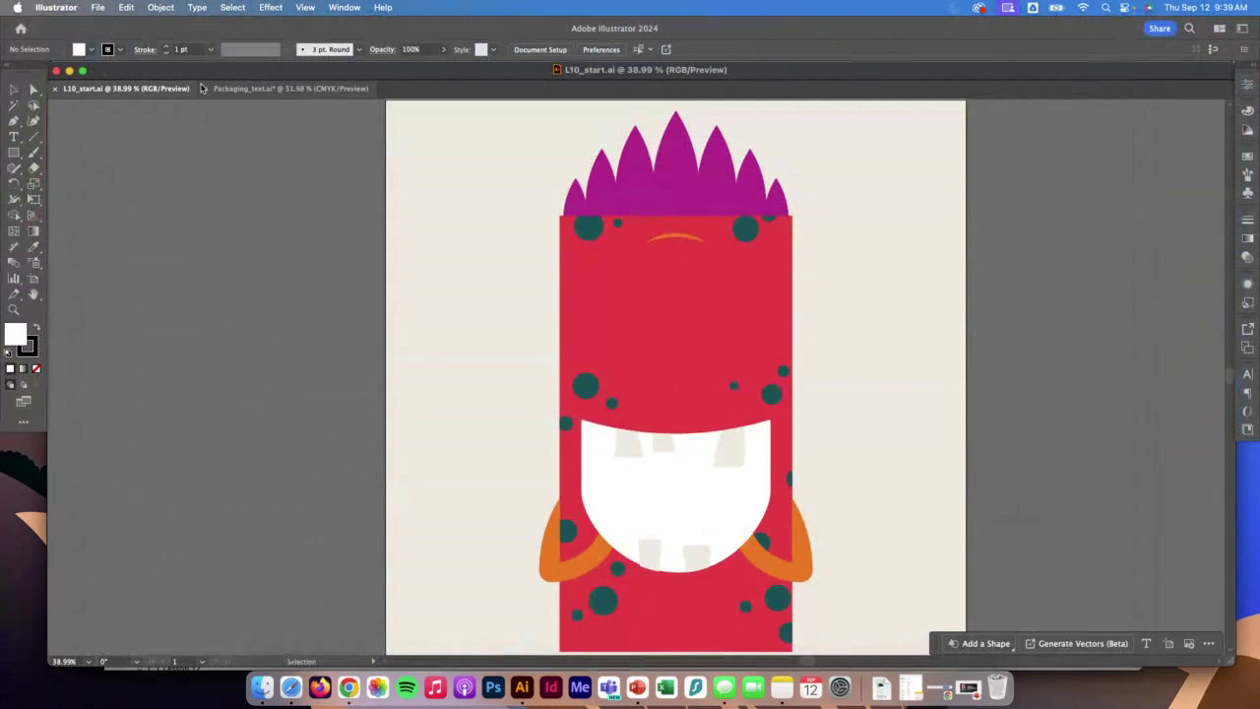
pyautogui.click(278, 89)
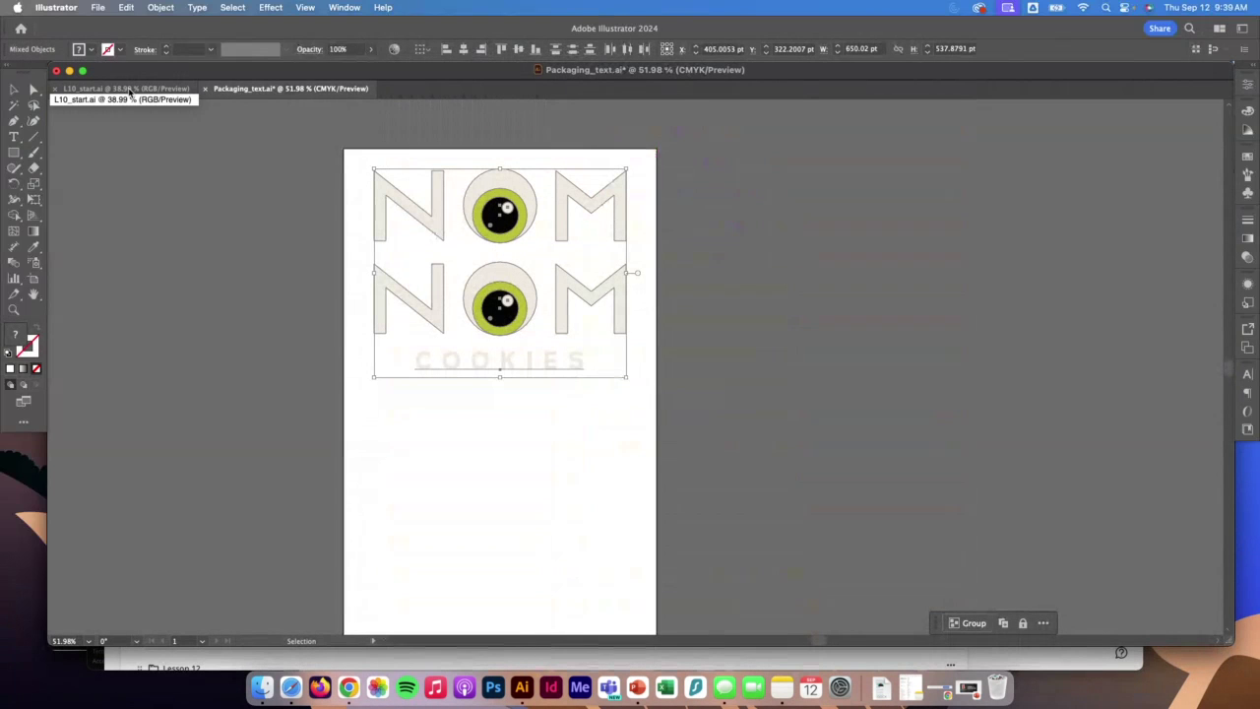
pyautogui.click(120, 90)
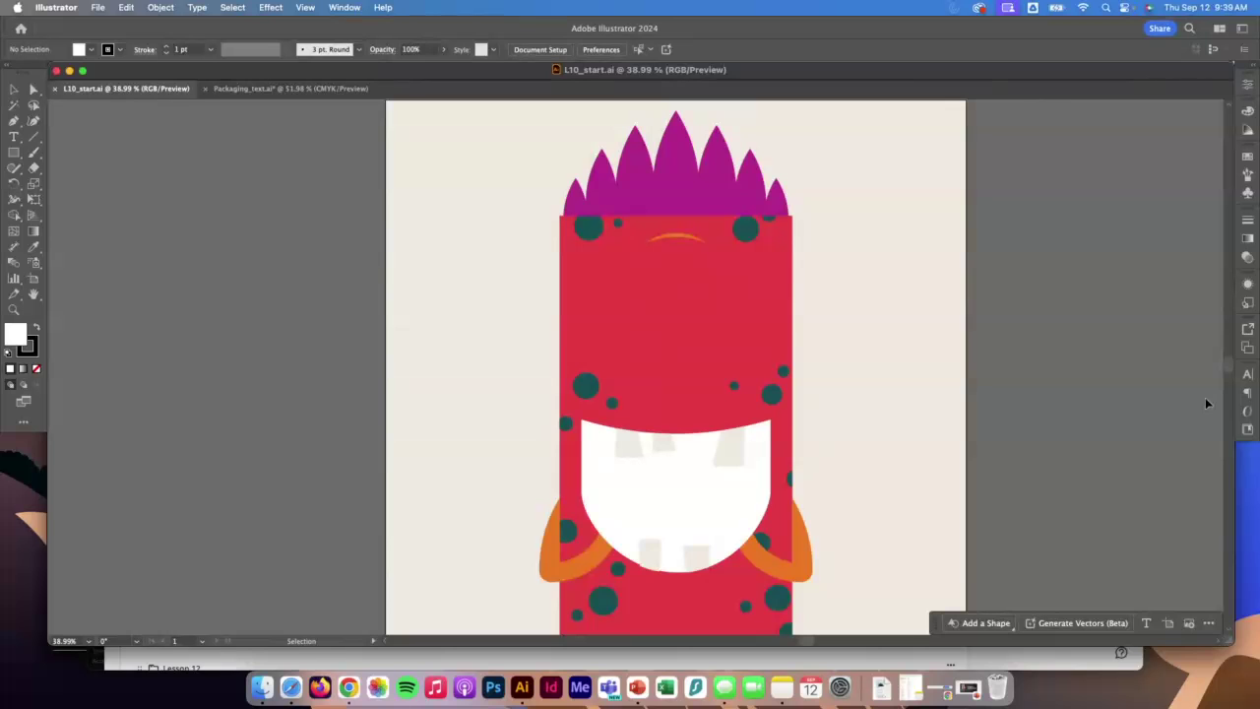
pyautogui.moveTo(1228, 646); pyautogui.dragTo(1224, 681)
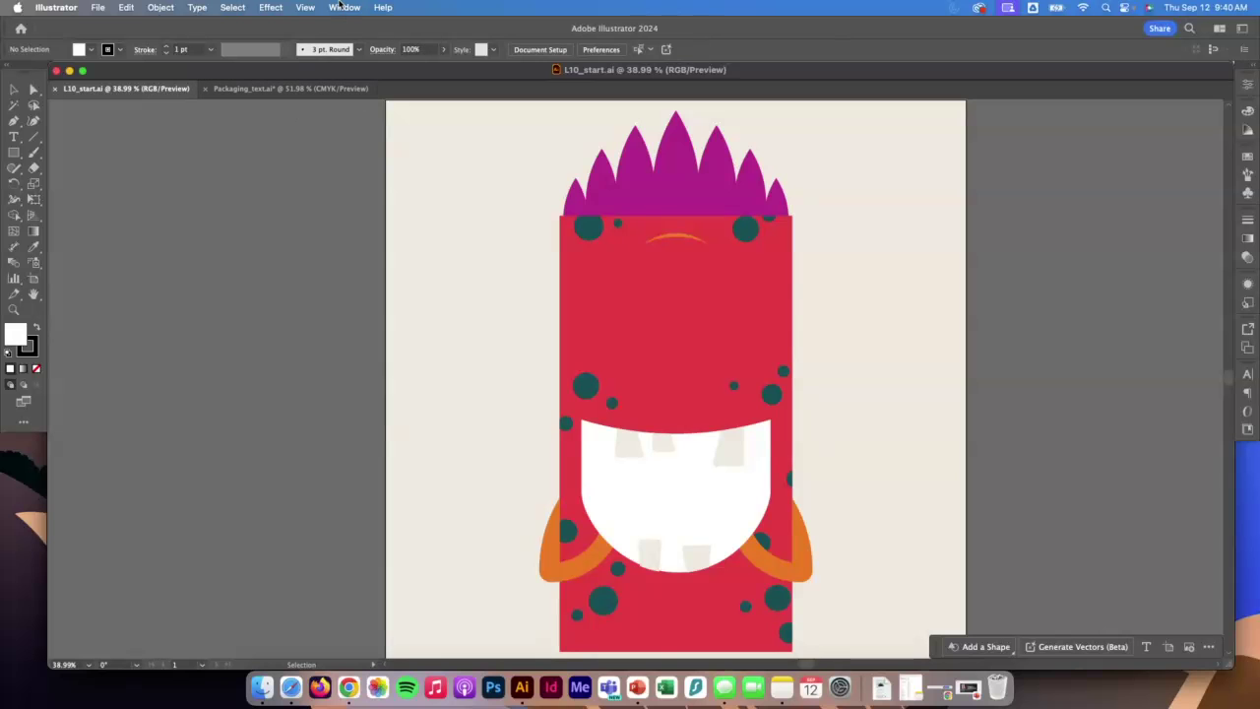
# Step: Open the Layers panel and place it beside the monster artwork
pyautogui.click(343, 7)
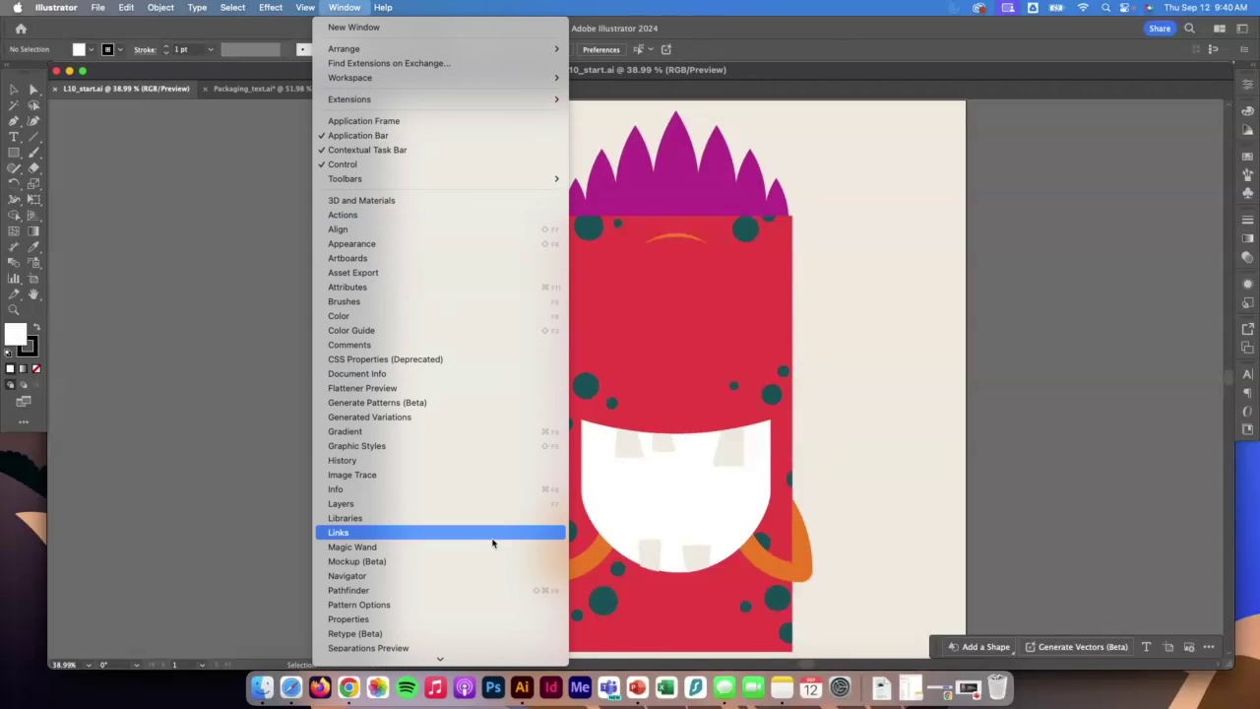
pyautogui.click(479, 505)
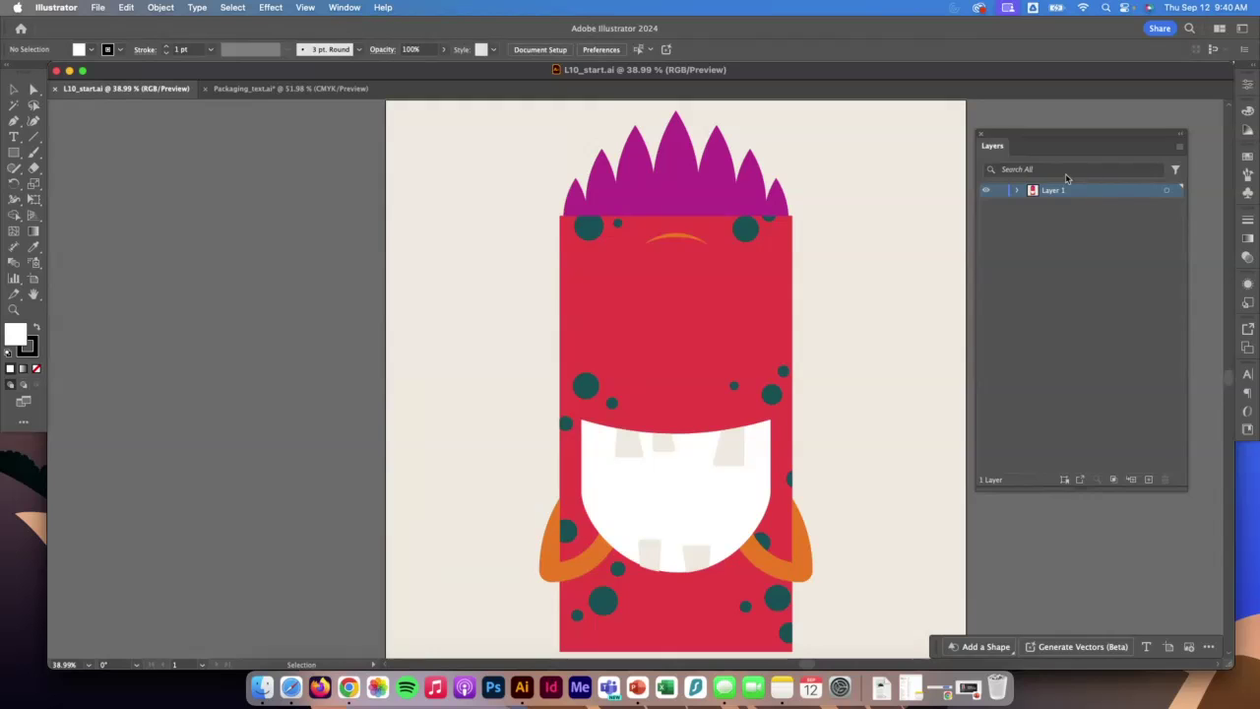
pyautogui.moveTo(1019, 134); pyautogui.dragTo(1040, 132)
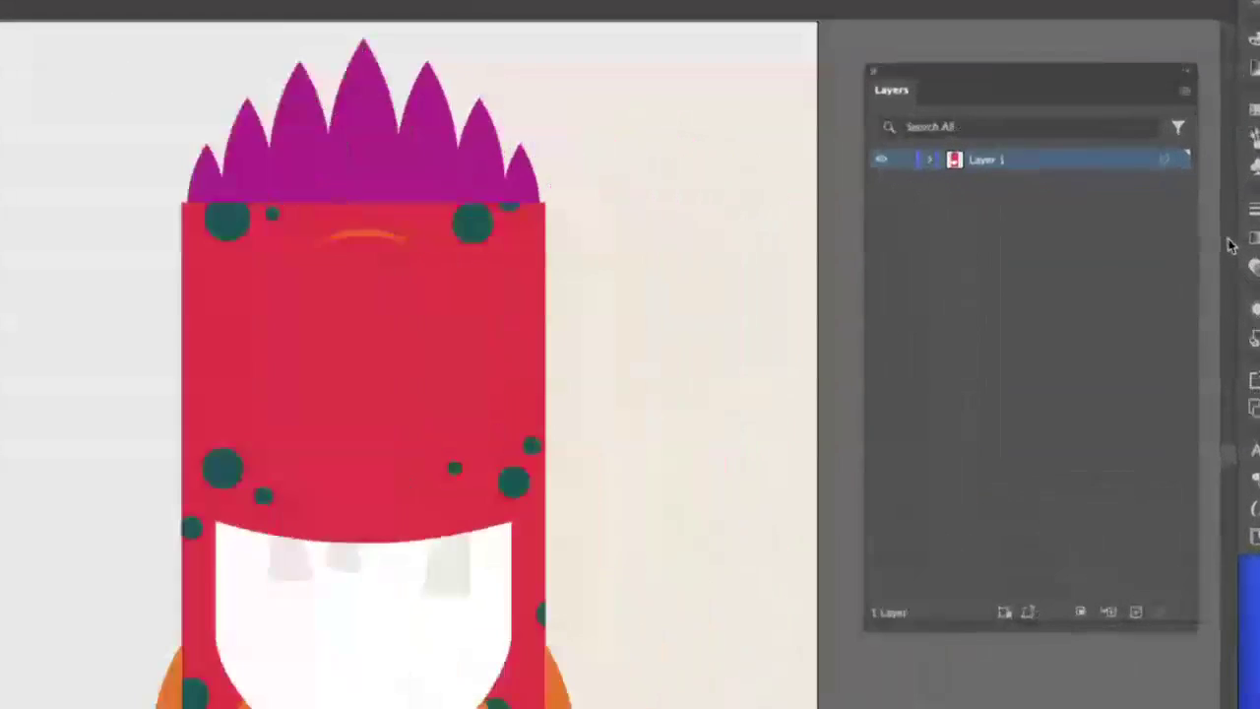
pyautogui.moveTo(1013, 39); pyautogui.dragTo(852, 77)
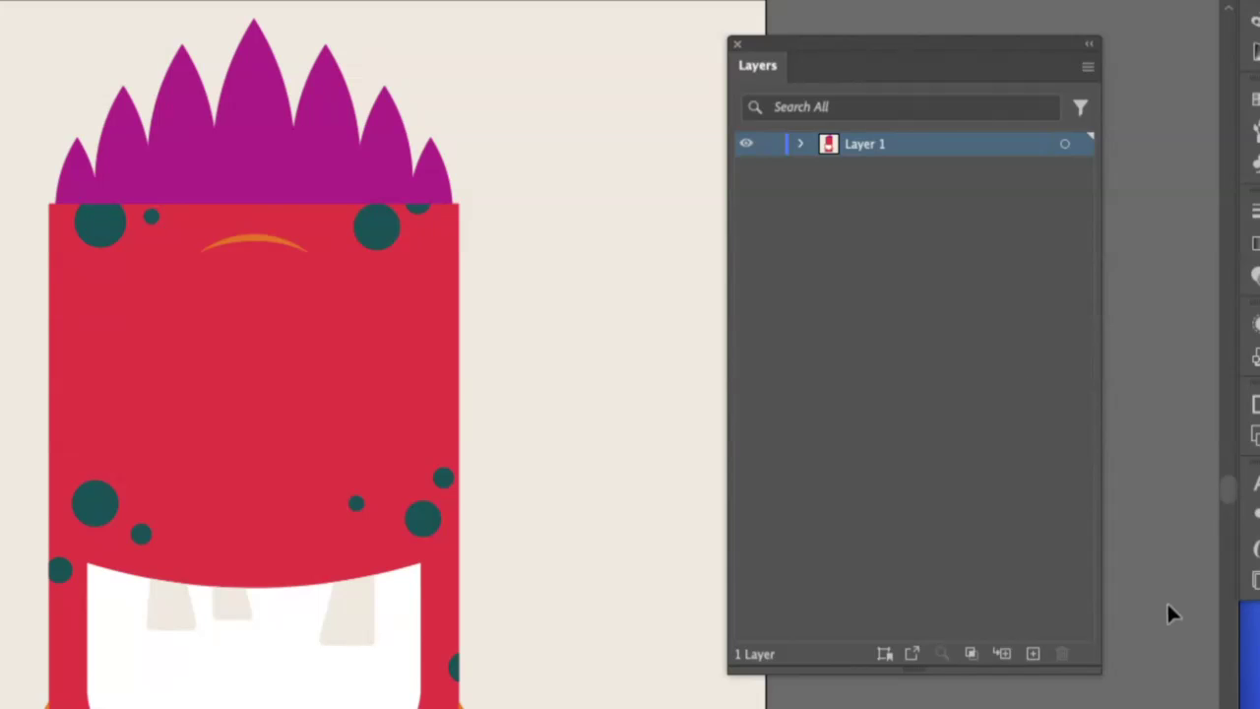
# Step: Expand Layer 1 and try out the visibility and lock toggles on its topmost group
pyautogui.click(801, 145)
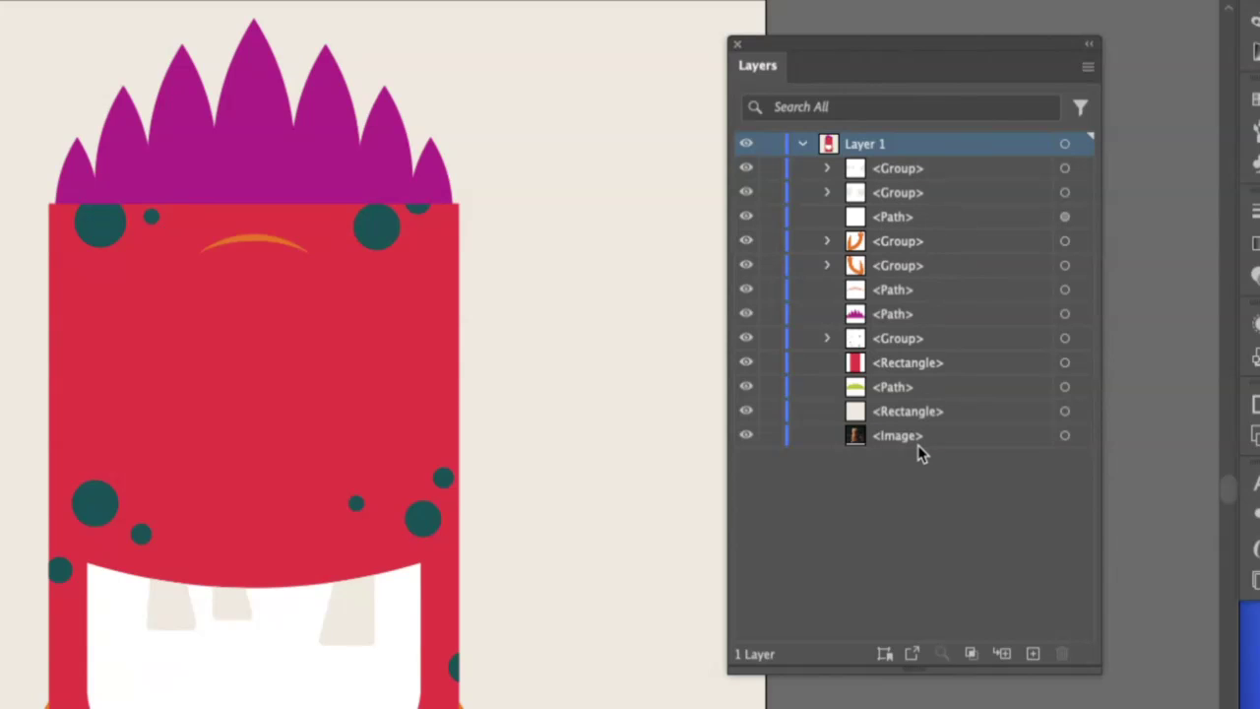
pyautogui.click(746, 172)
pyautogui.click(746, 172)
pyautogui.click(771, 171)
pyautogui.click(771, 171)
# Step: Select the upper teeth group through the layer list, target each of its three tooth paths in turn, and reselect the whole group
pyautogui.click(1064, 169)
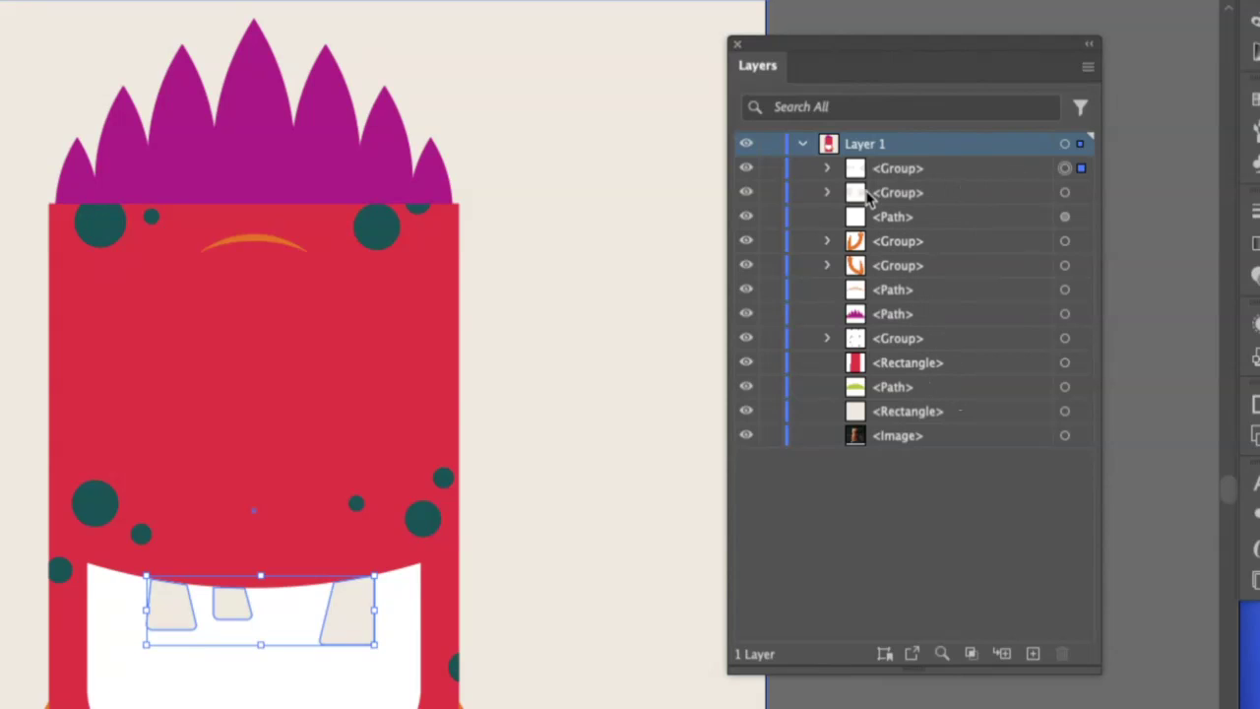
pyautogui.click(829, 168)
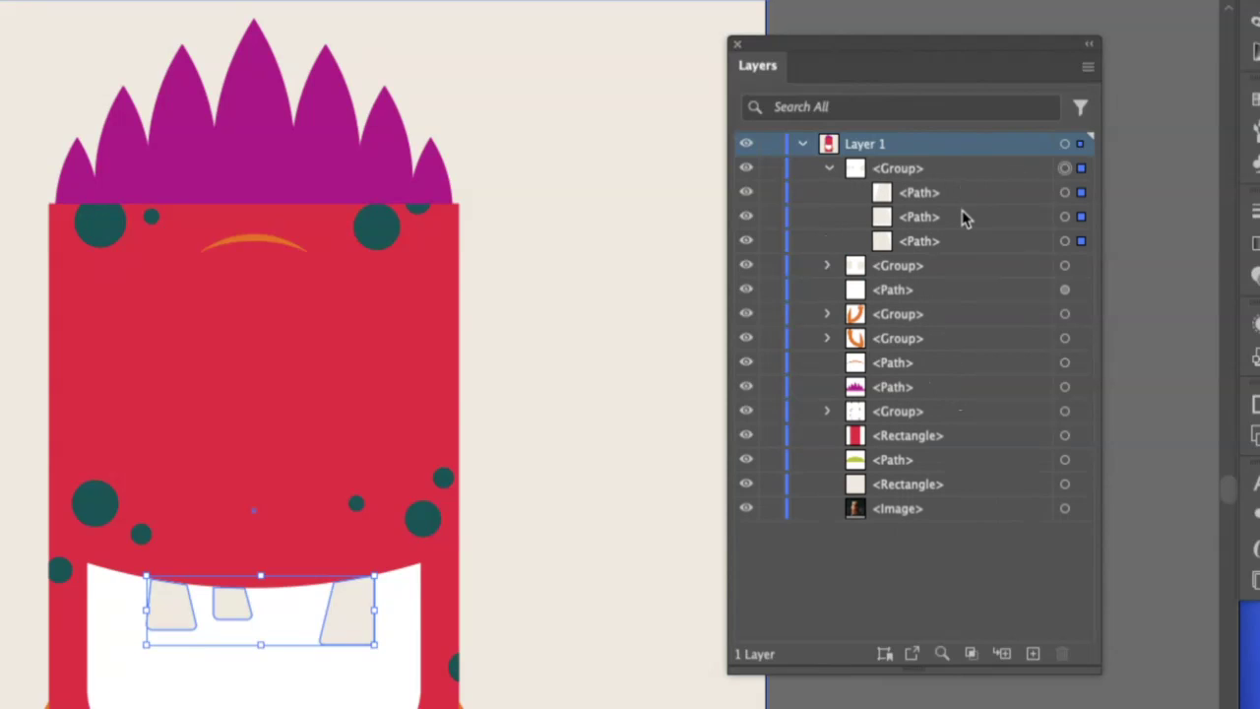
pyautogui.click(1064, 192)
pyautogui.click(1064, 216)
pyautogui.click(1064, 241)
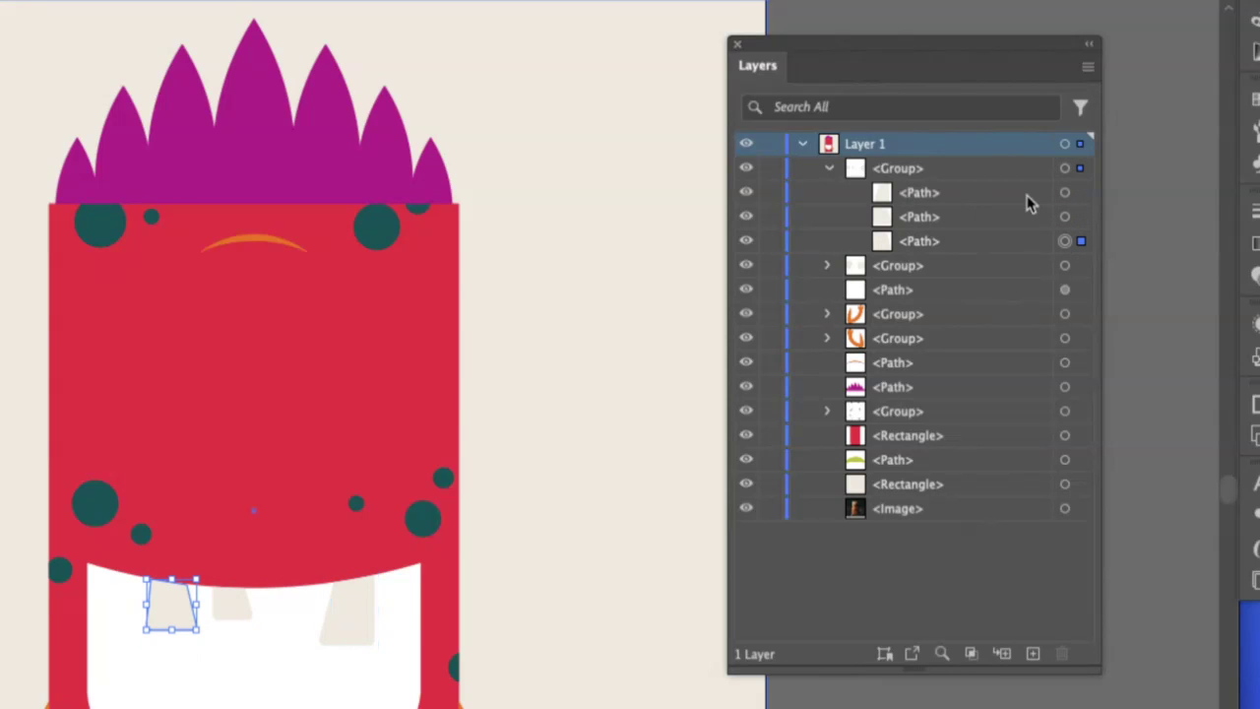
pyautogui.click(1065, 168)
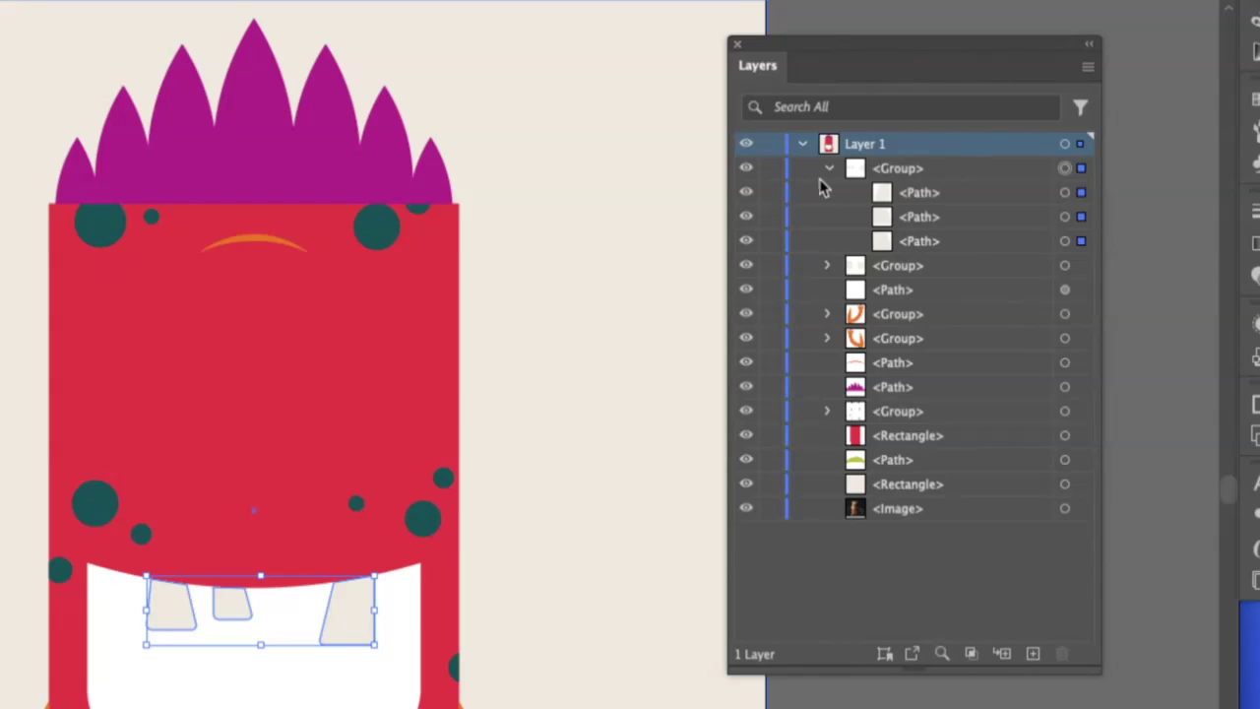
pyautogui.click(829, 168)
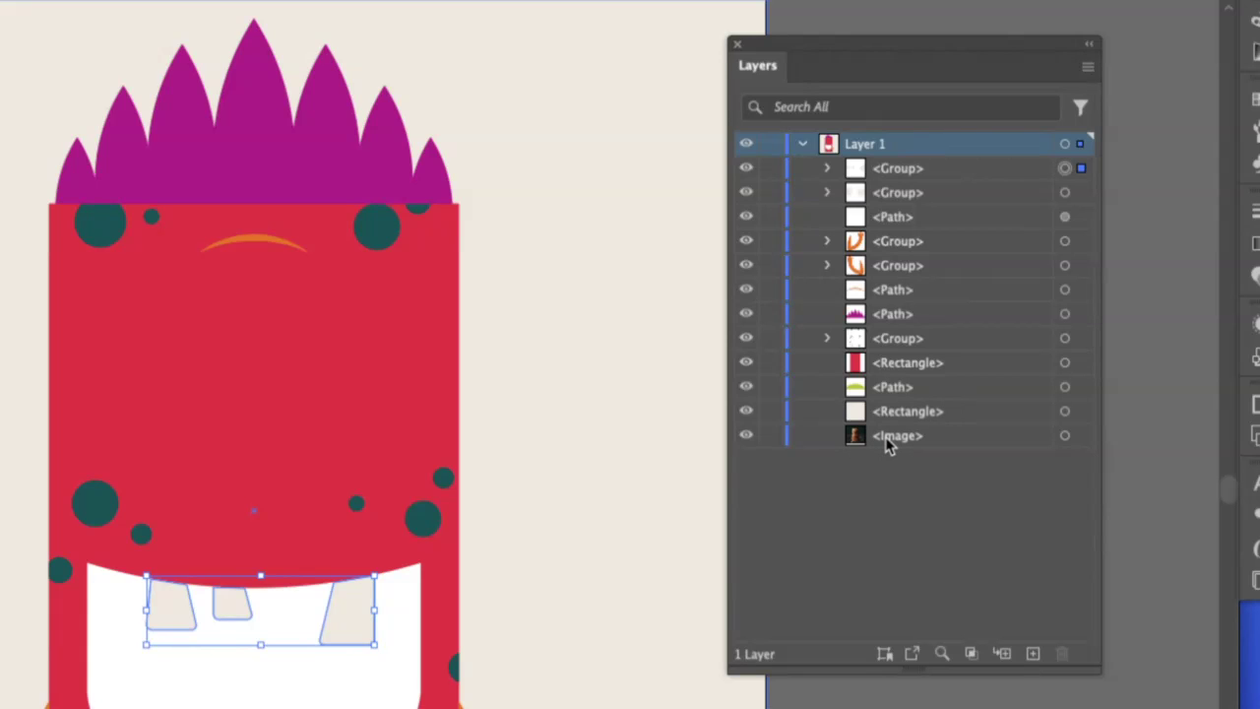
# Step: Move the cookie image to the front of Layer 1's stacking order and return it to the back
pyautogui.click(916, 444)
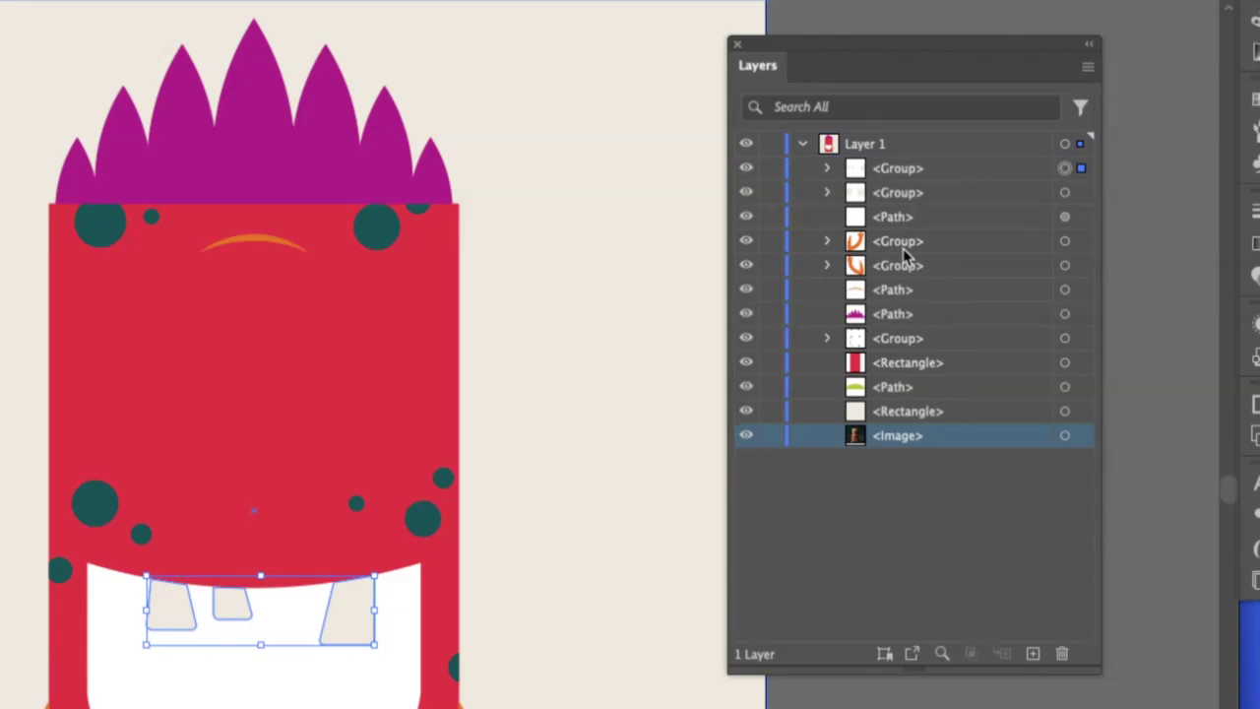
pyautogui.moveTo(912, 444); pyautogui.dragTo(915, 169)
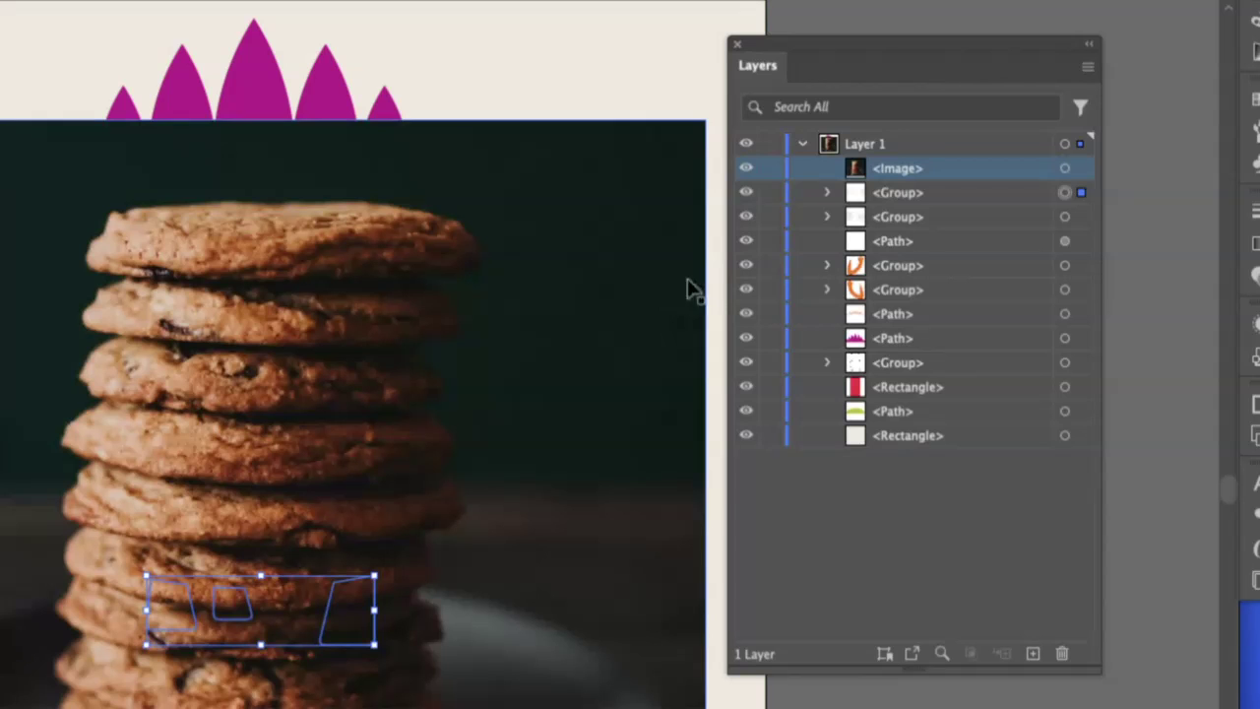
pyautogui.moveTo(906, 173); pyautogui.dragTo(900, 445)
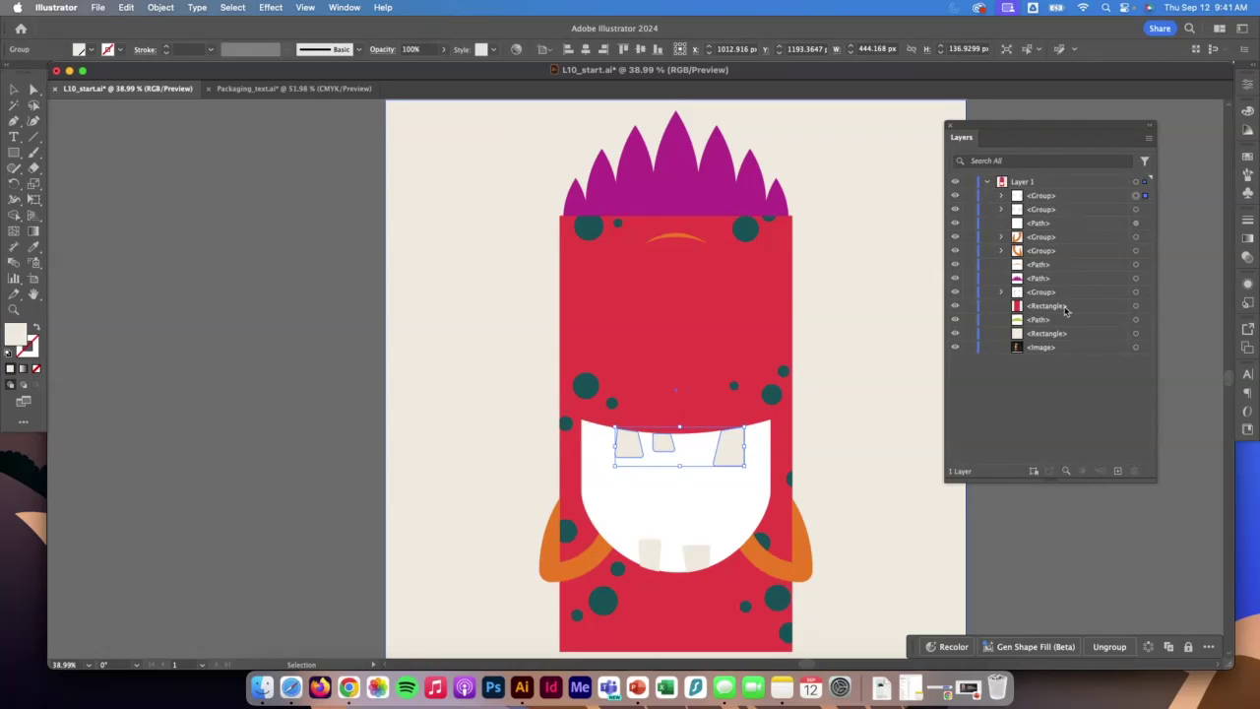
# Step: Collapse Layer 1 and rename it Package
pyautogui.click(990, 183)
pyautogui.click(1024, 183)
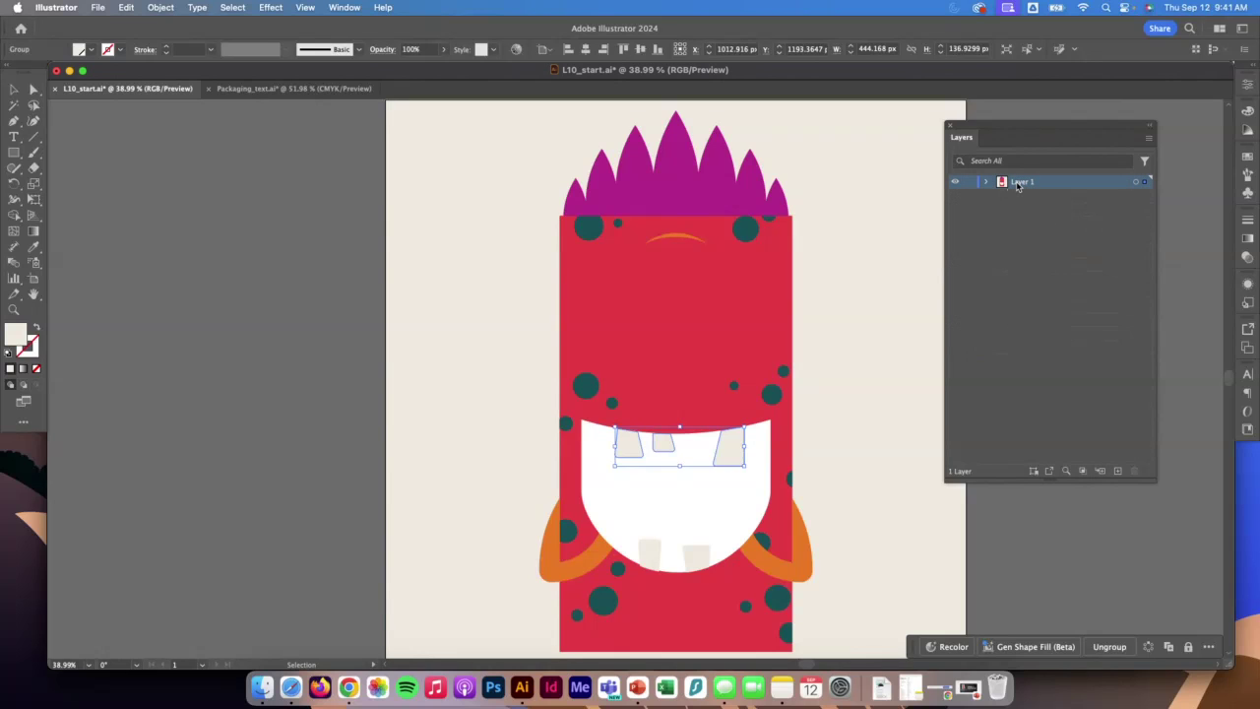
pyautogui.doubleClick(1020, 184)
pyautogui.press('BackSpace')
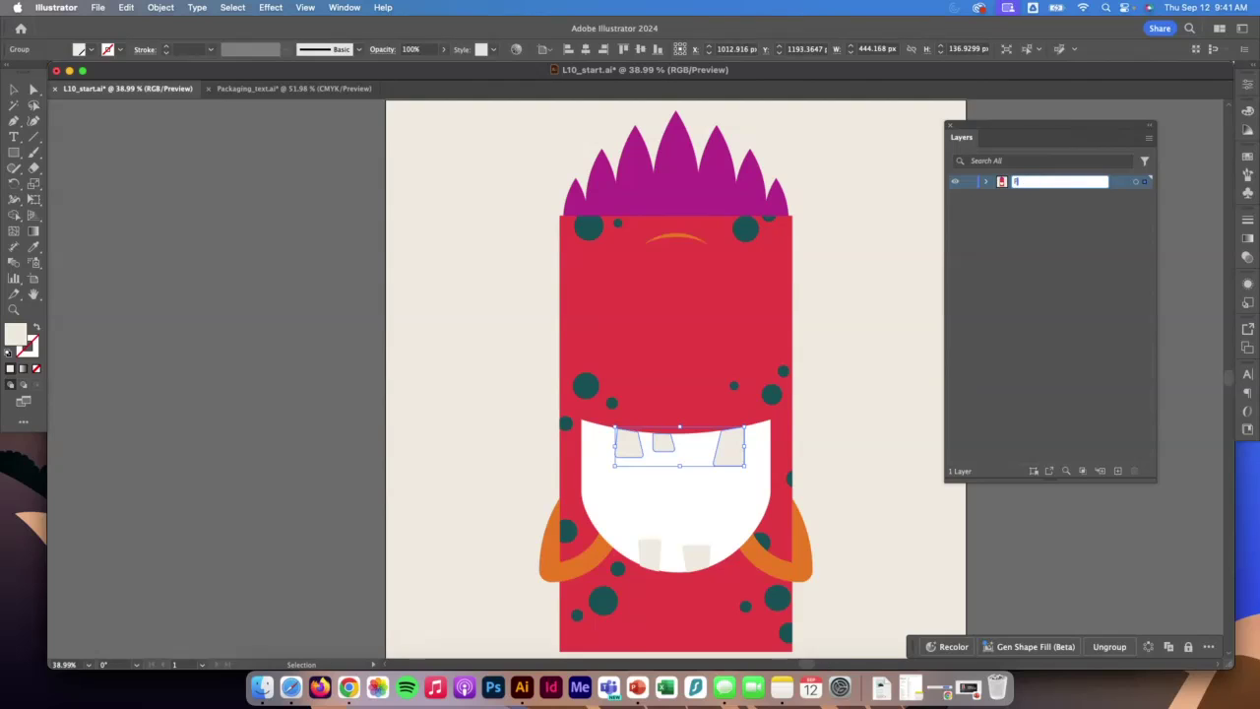
pyautogui.press('Return')
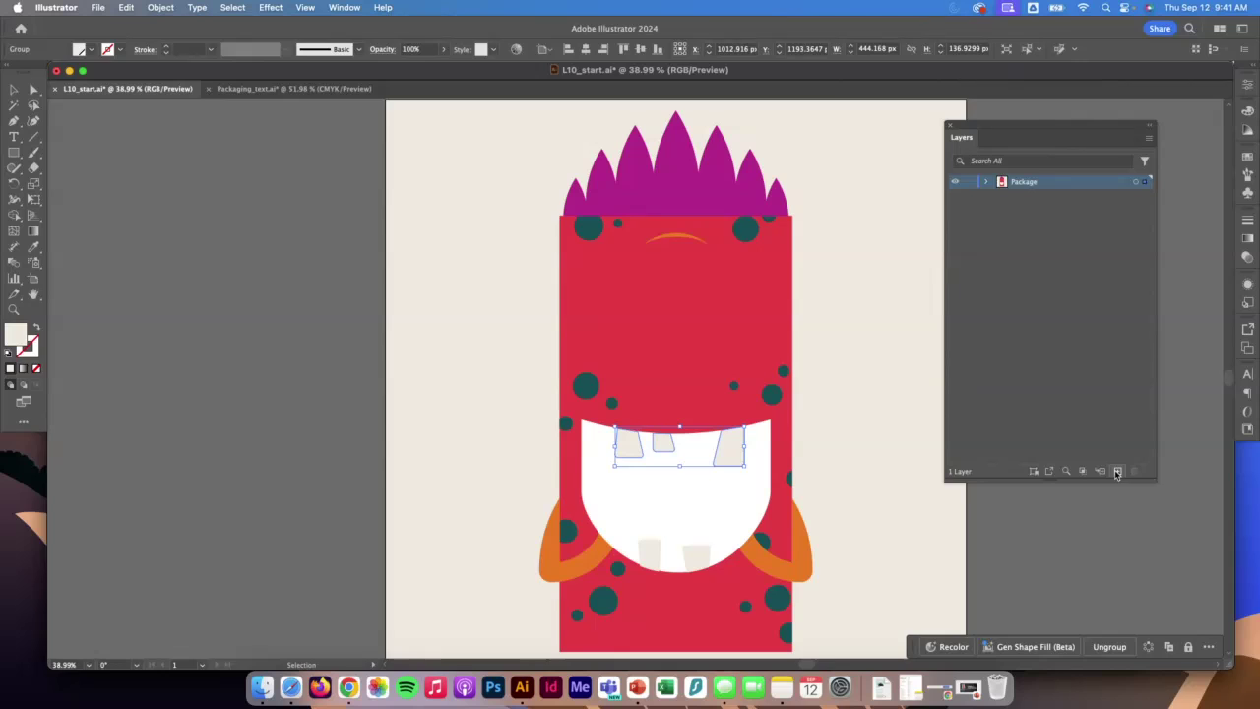
# Step: Create a new layer above Package and name it Arms
pyautogui.click(1119, 473)
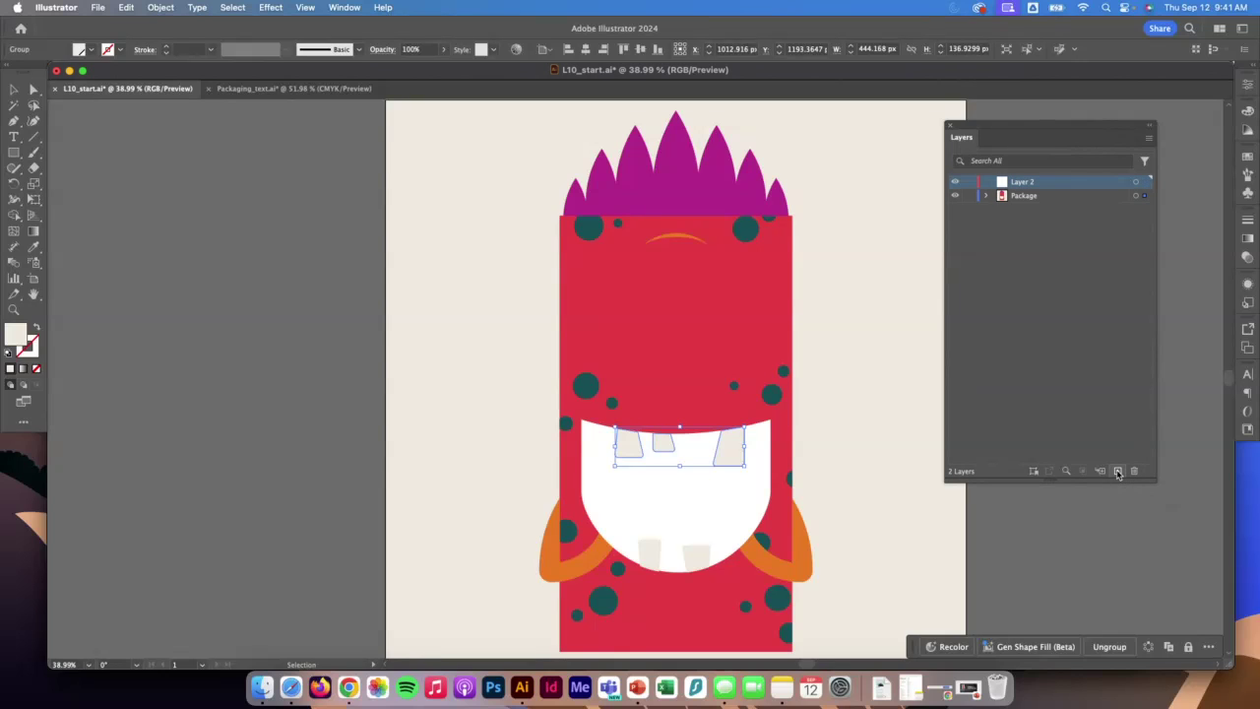
pyautogui.doubleClick(1024, 183)
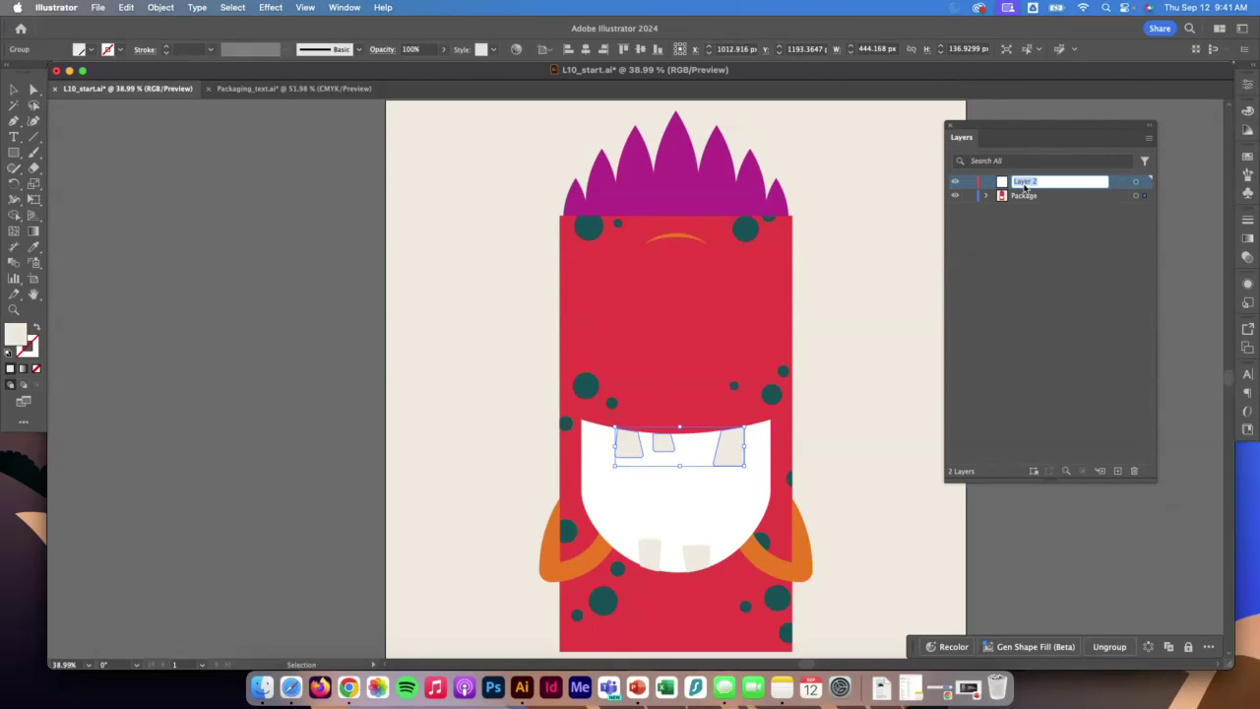
pyautogui.write('Arms')
pyautogui.press('Return')
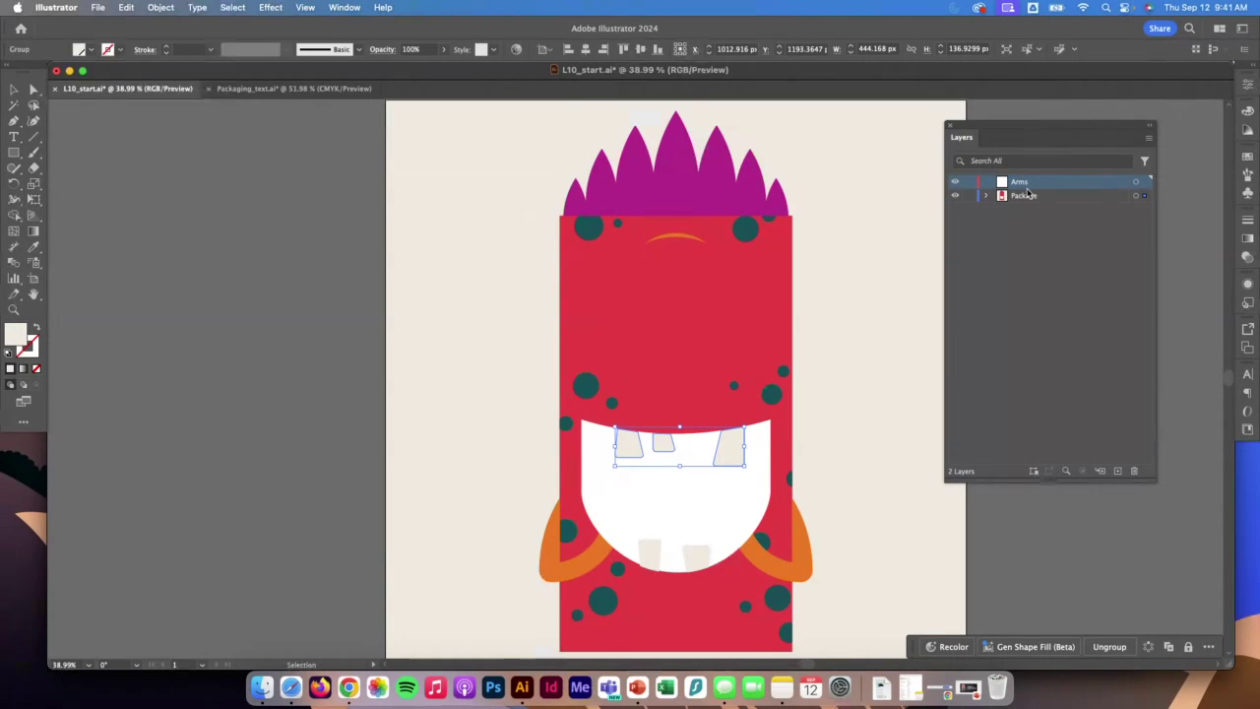
# Step: Create a new layer above Arms and name it Mouth
pyautogui.click(1118, 470)
pyautogui.doubleClick(1016, 183)
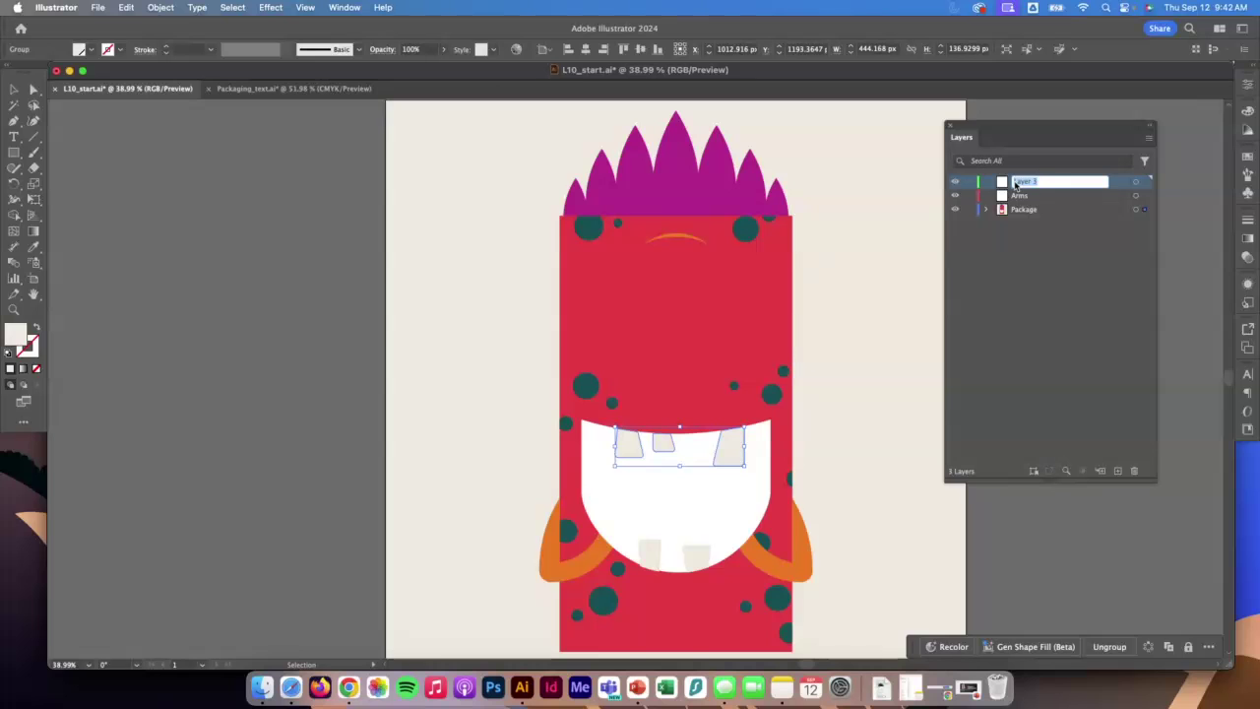
pyautogui.write('Mouth')
pyautogui.press('Return')
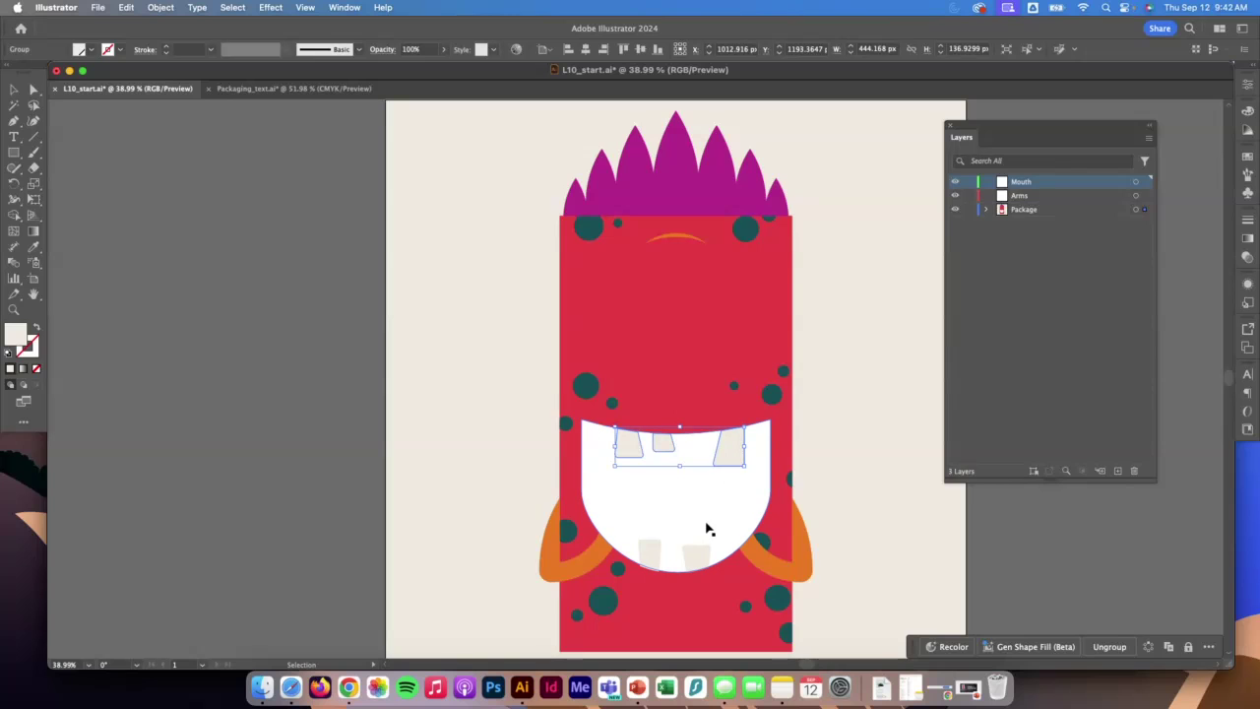
# Step: Select the white mouth shape and add a sublayer named Teeth inside the Mouth layer
pyautogui.click(707, 532)
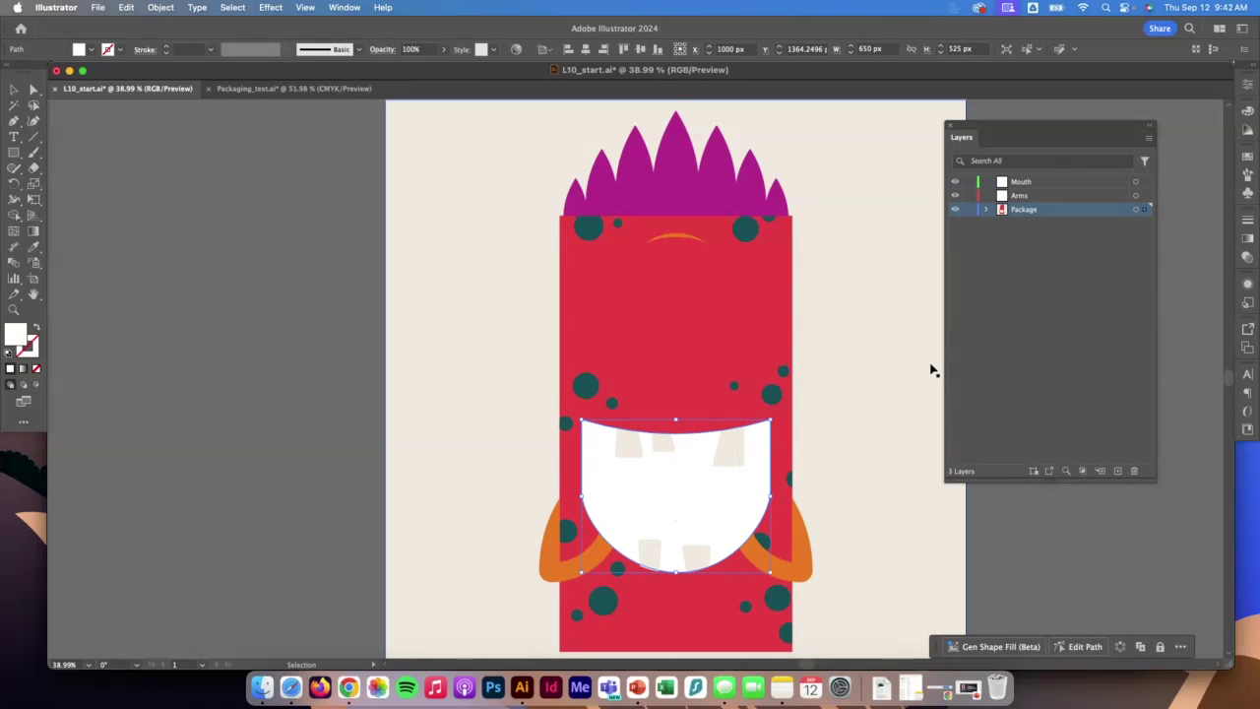
pyautogui.click(1020, 184)
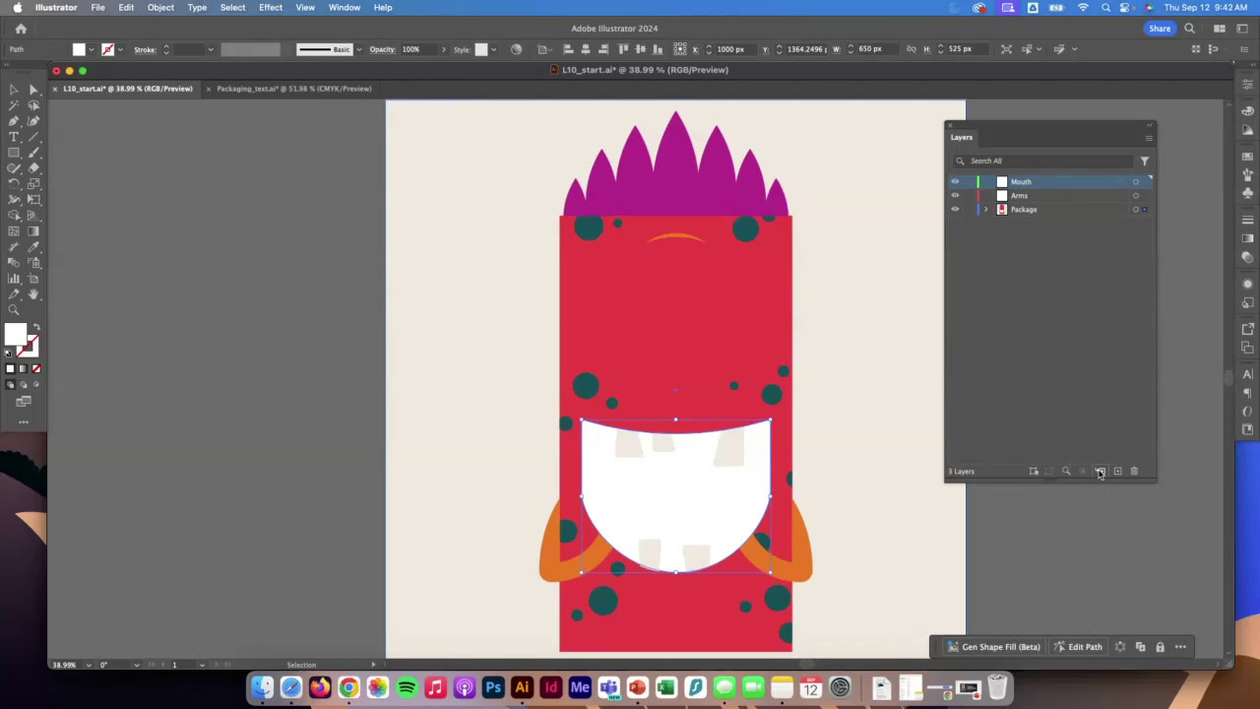
pyautogui.click(1100, 472)
pyautogui.doubleClick(1034, 195)
pyautogui.write('Tee')
pyautogui.press('Return')
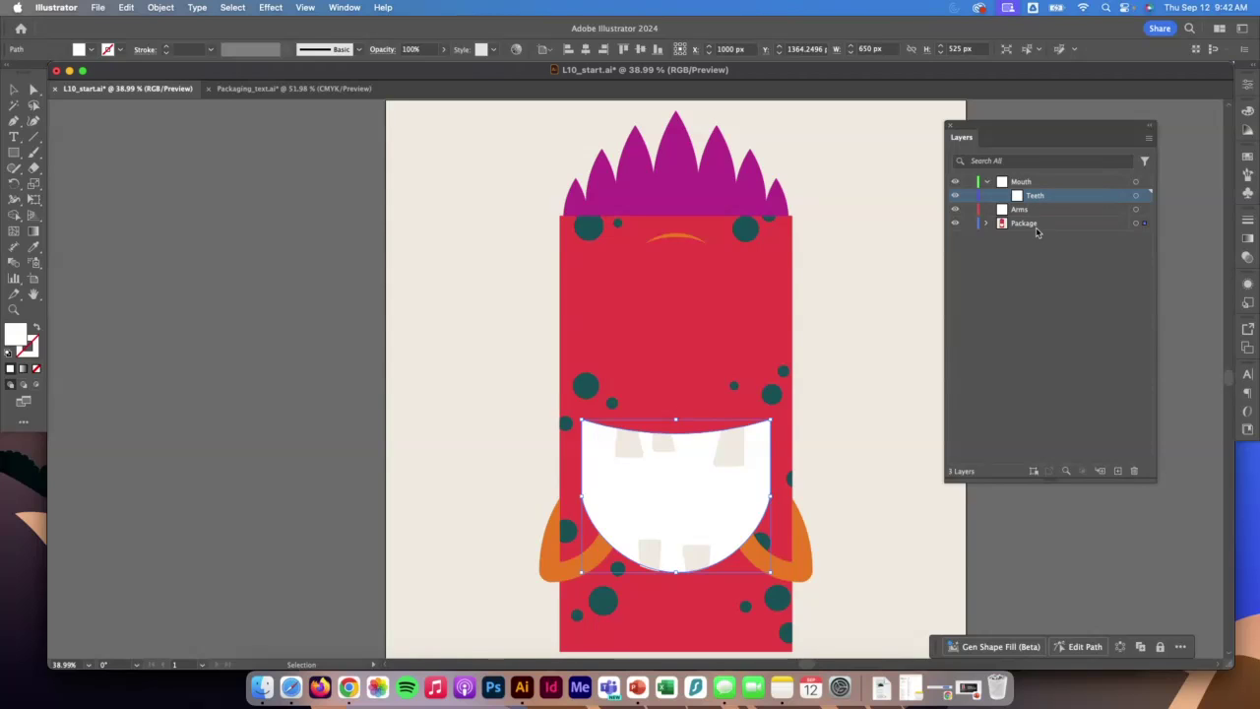
# Step: Expand the Package layer, bring its cookie image in front of the other objects, and send it back behind them
pyautogui.click(986, 223)
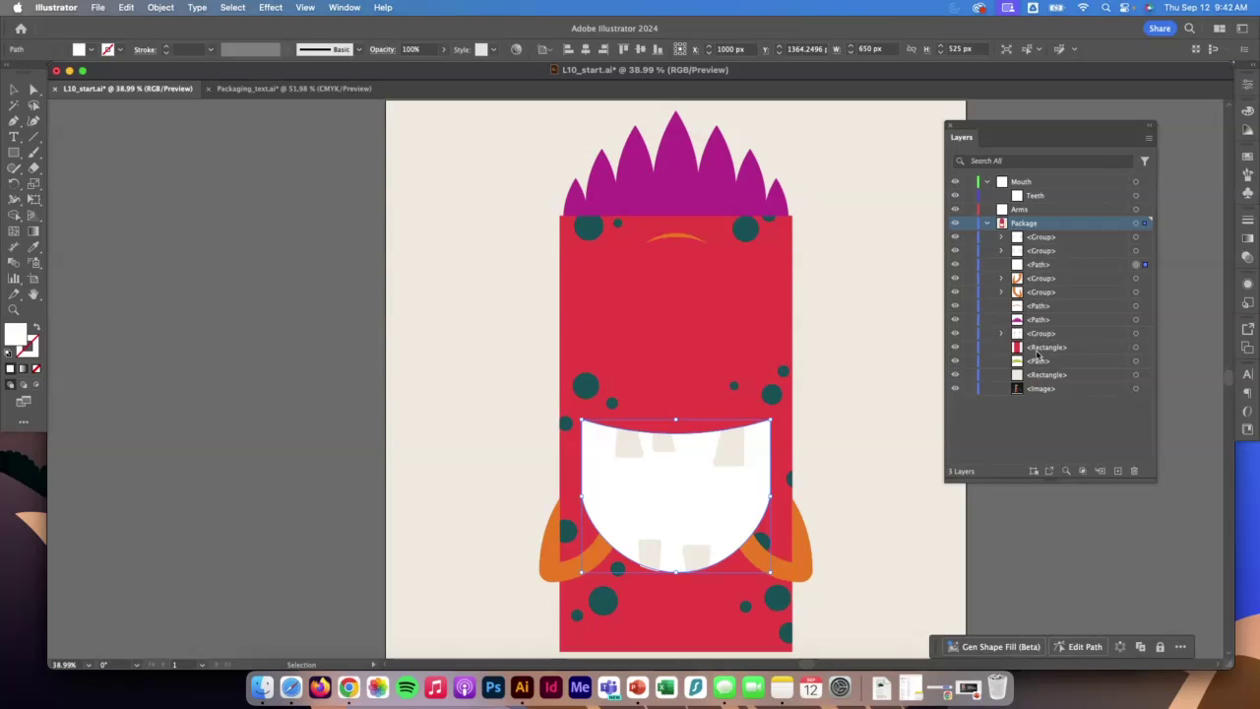
pyautogui.click(1044, 389)
pyautogui.click(1066, 224)
pyautogui.moveTo(1066, 224); pyautogui.dragTo(1064, 236)
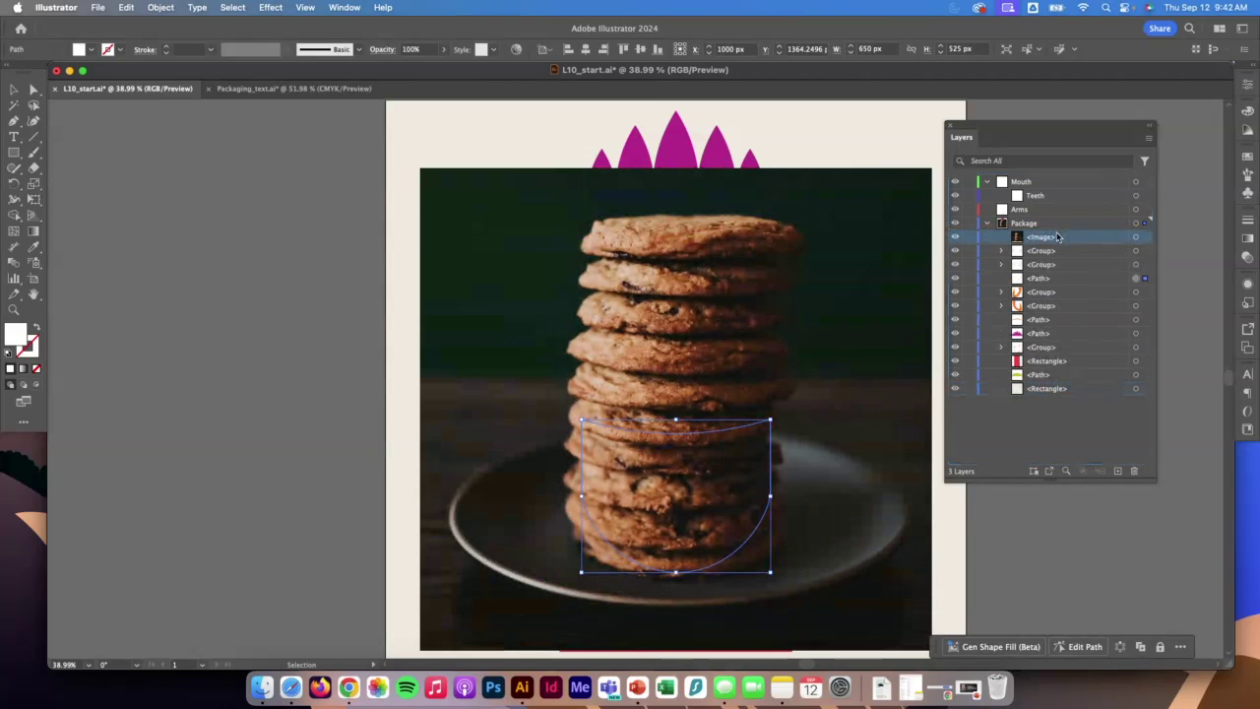
pyautogui.moveTo(1071, 284); pyautogui.dragTo(1076, 392)
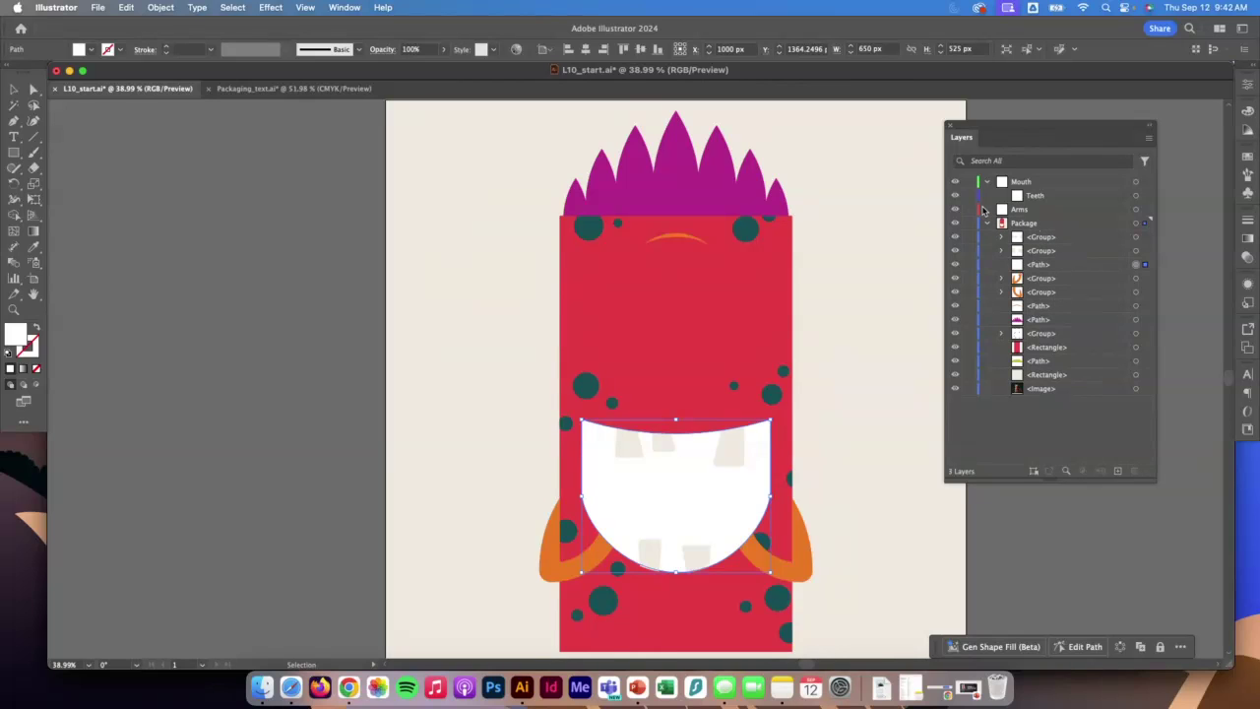
# Step: Collapse the Mouth layer and leave the Package layer expanded to list its objects
pyautogui.click(988, 224)
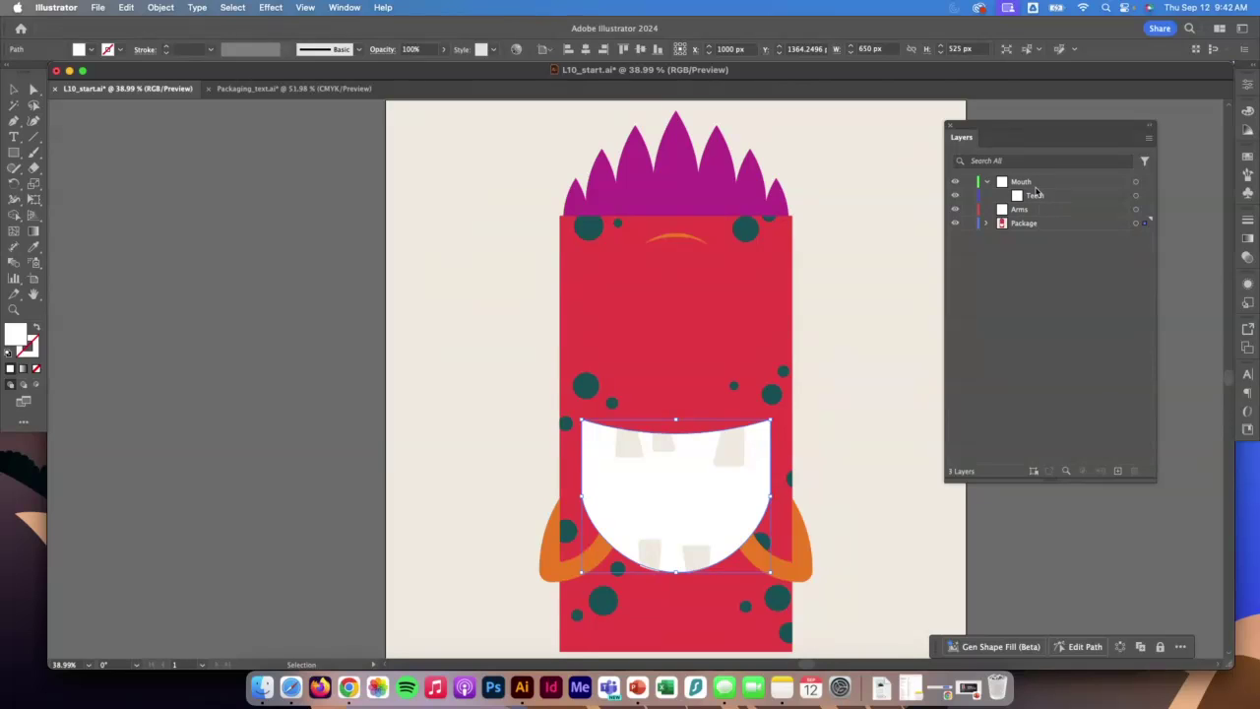
pyautogui.click(987, 184)
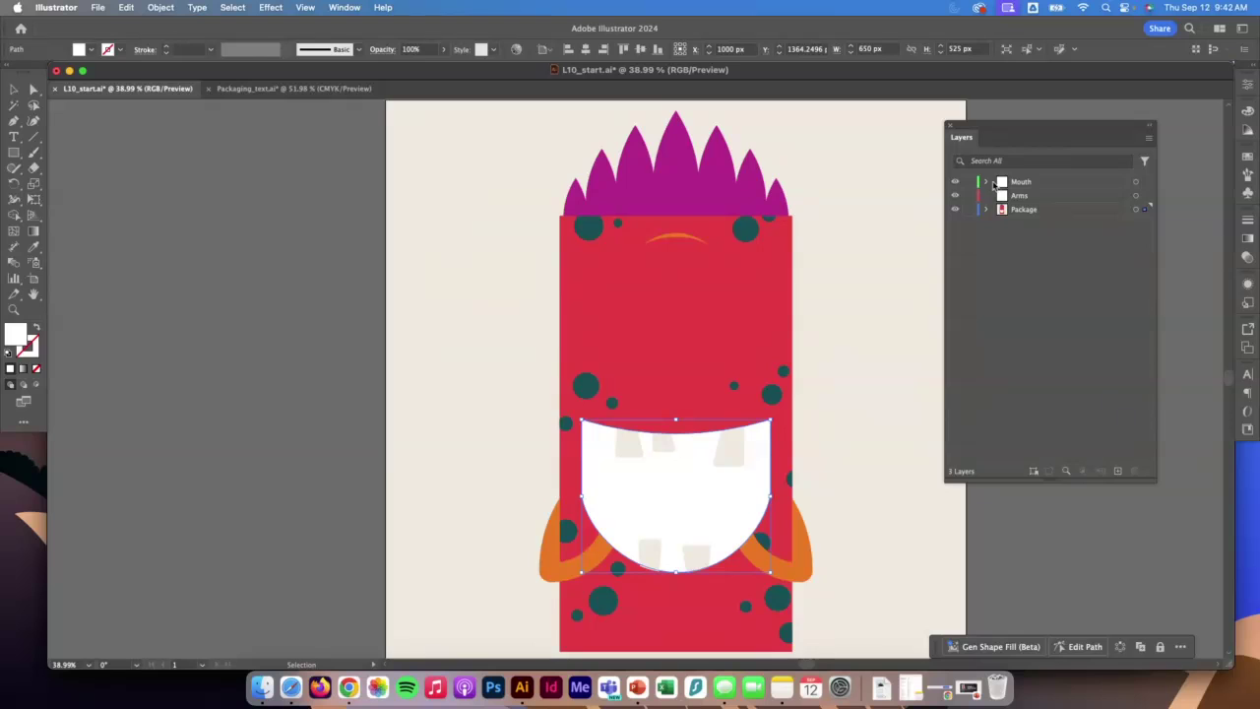
pyautogui.click(988, 211)
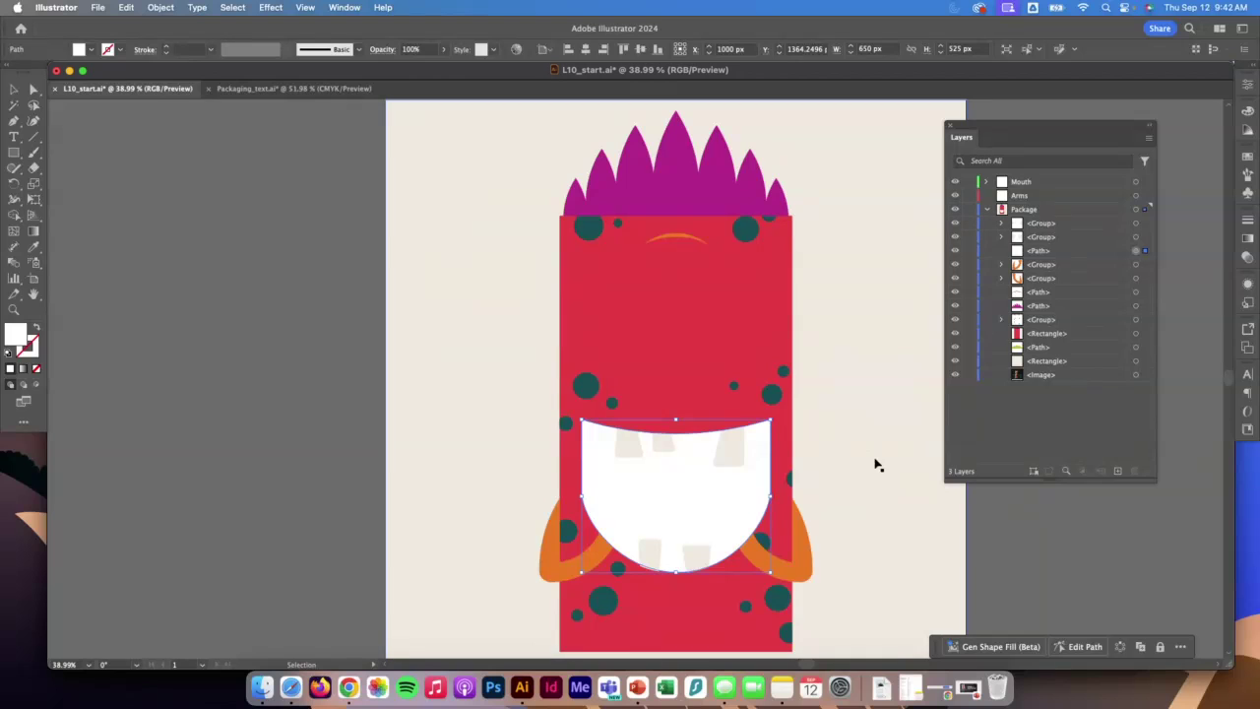
# Step: Expand the Mouth and Package layers so that the Teeth sublayer and all package objects are listed
pyautogui.click(1137, 266)
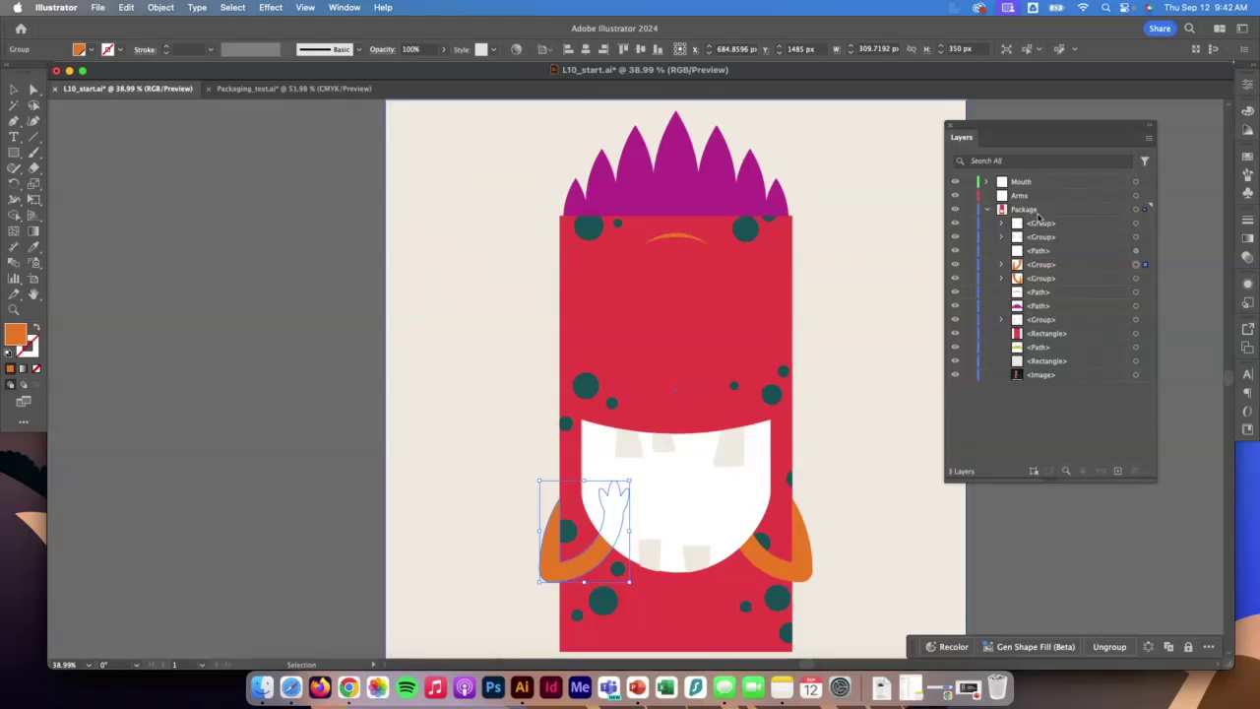
pyautogui.click(988, 210)
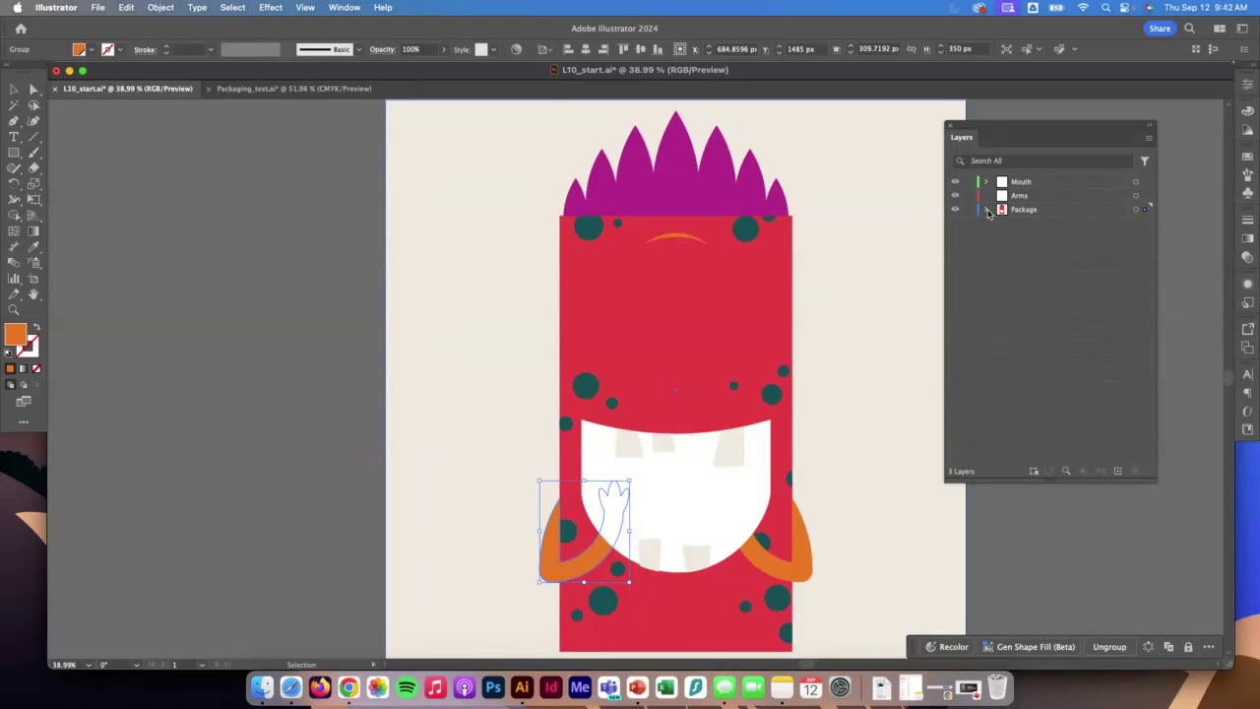
pyautogui.click(987, 210)
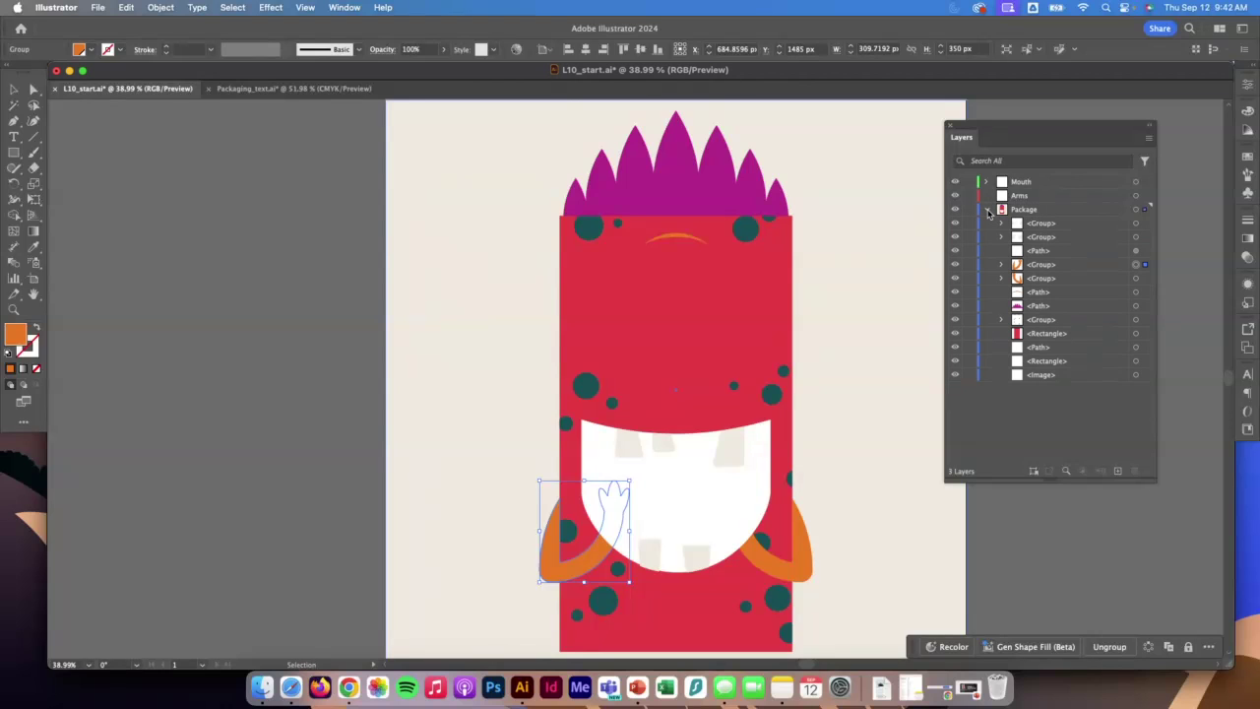
pyautogui.click(987, 210)
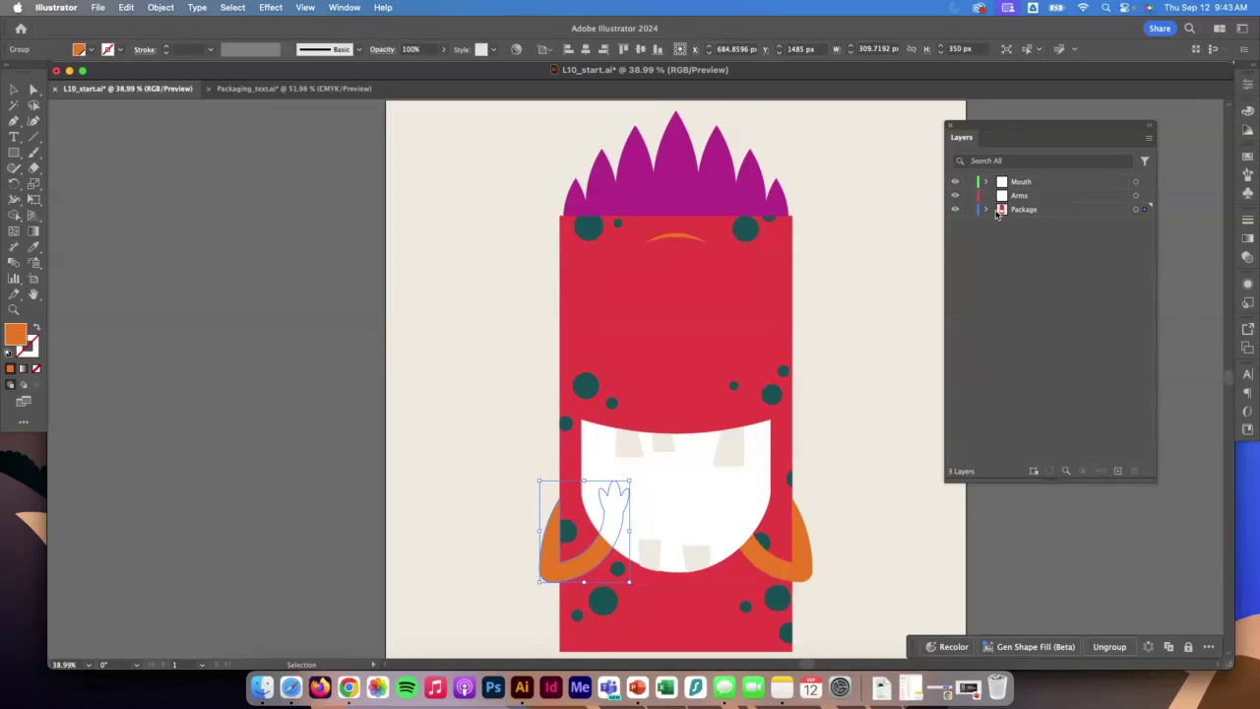
pyautogui.click(987, 183)
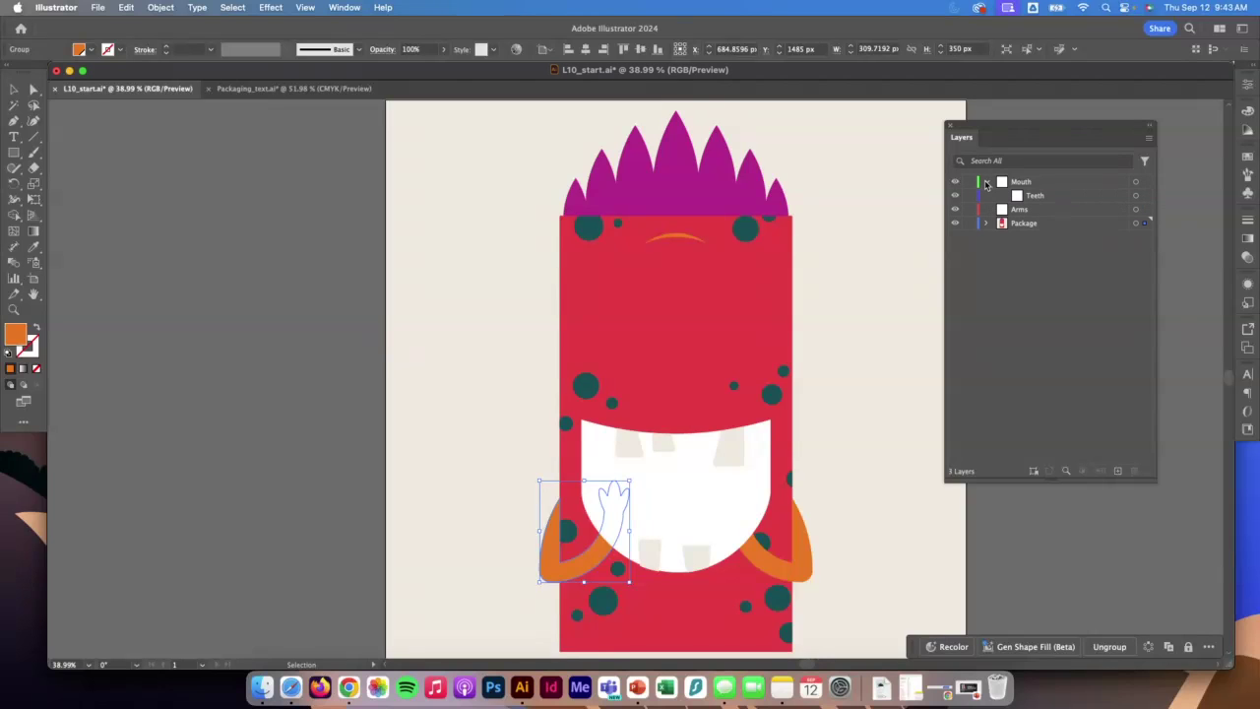
pyautogui.click(986, 224)
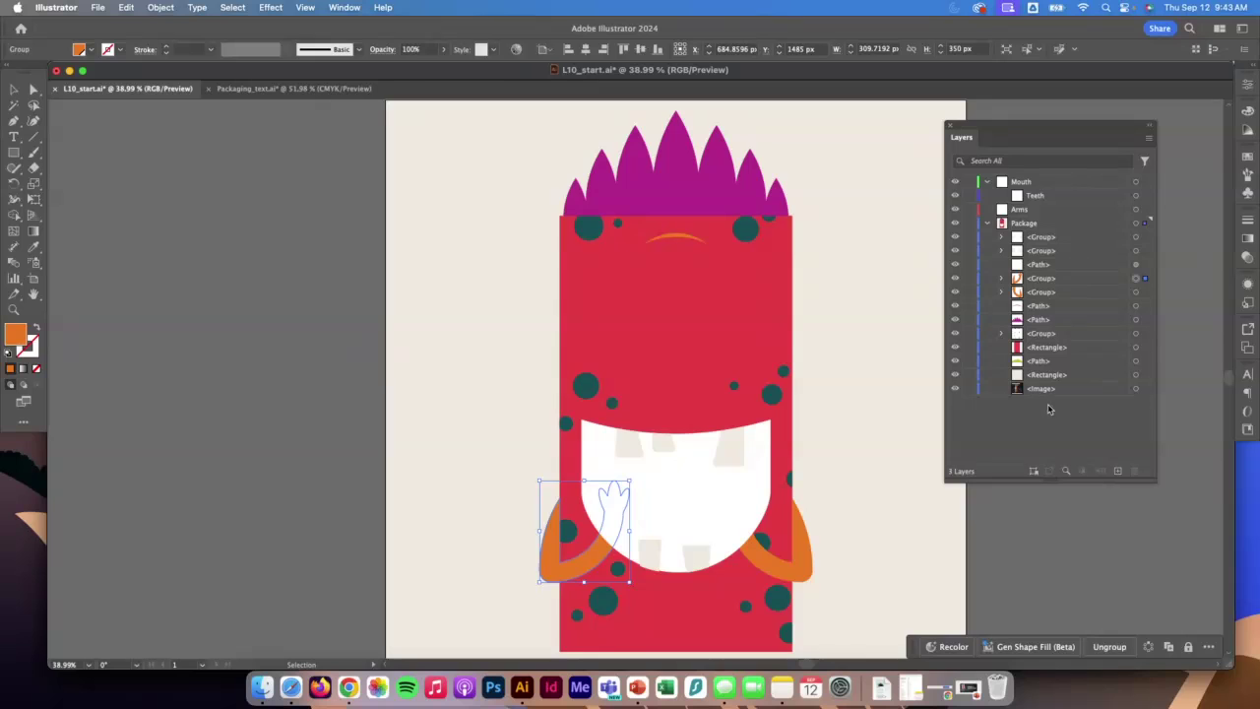
# Step: Identify the upper and lower tooth groups in the Package layer and move both into the Teeth sublayer
pyautogui.click(1136, 239)
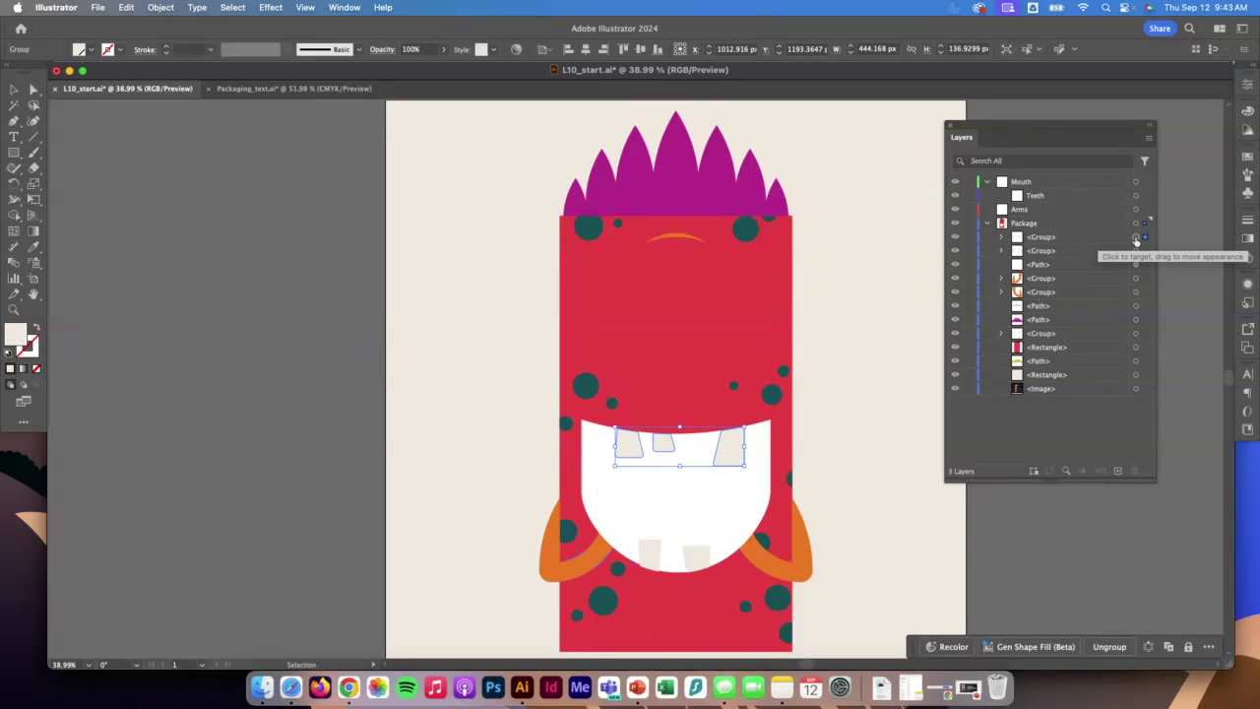
pyautogui.click(1136, 251)
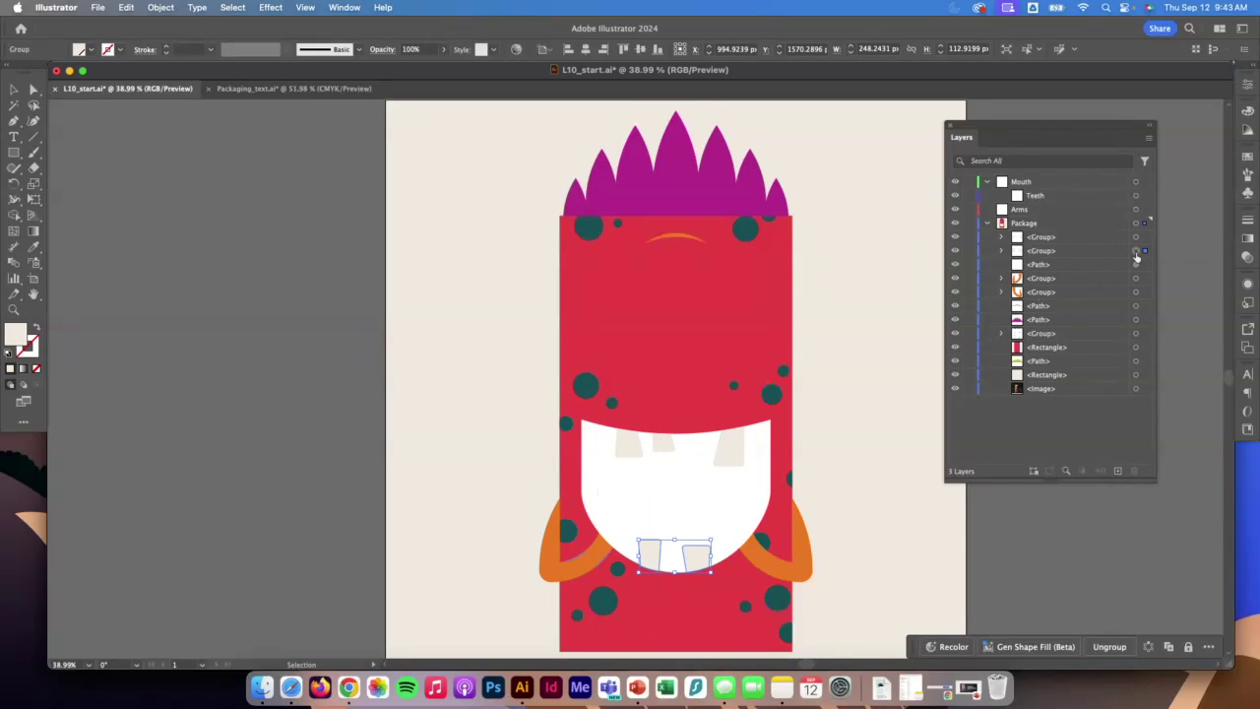
pyautogui.click(1137, 265)
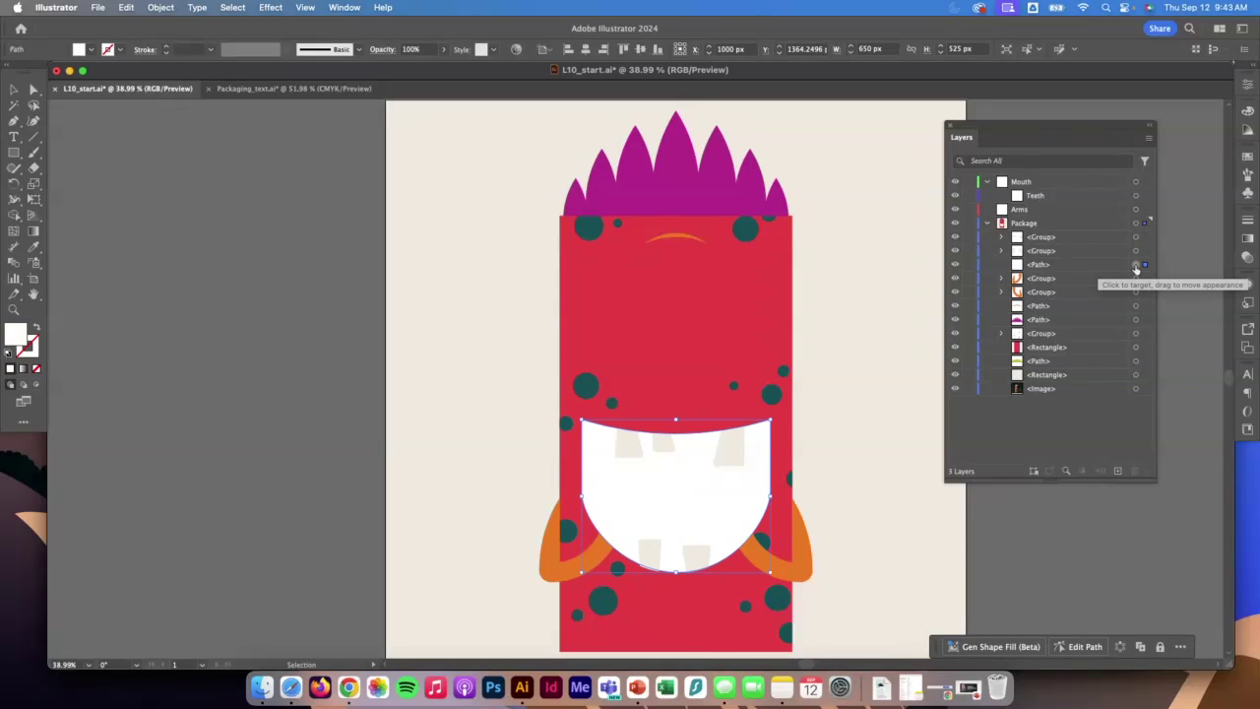
pyautogui.click(1053, 254)
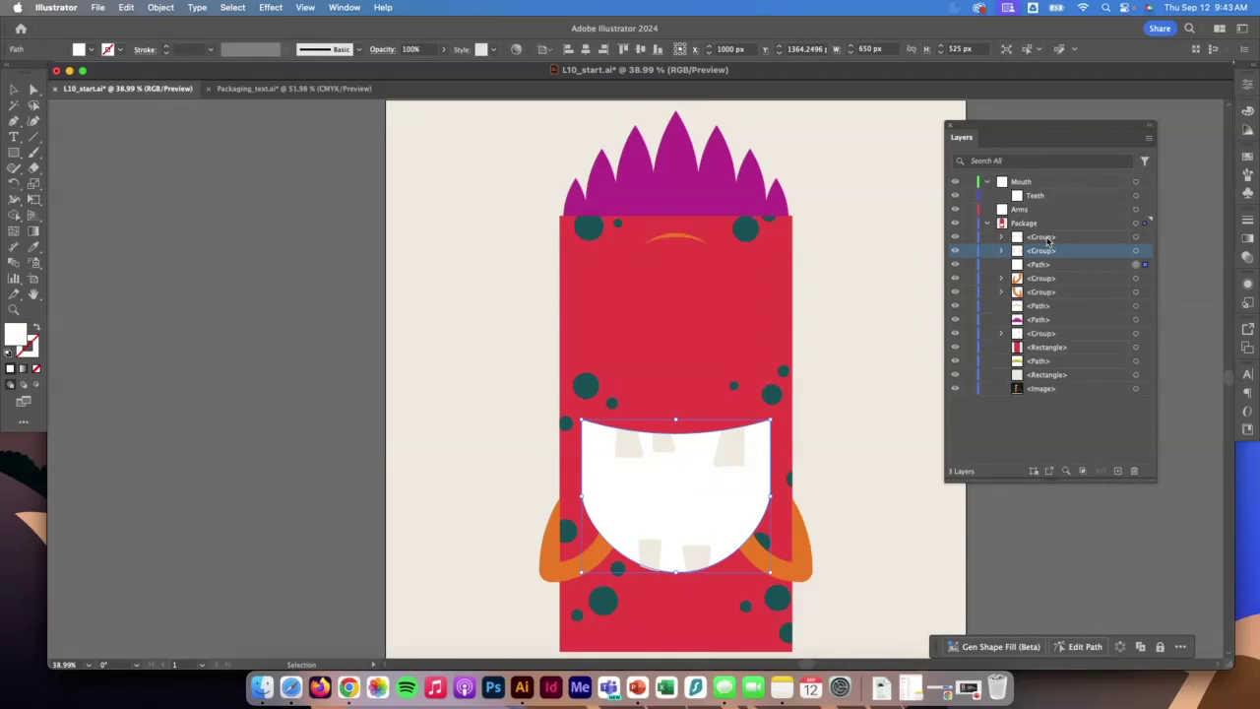
pyautogui.keyDown('shift'); pyautogui.click(1047, 240); pyautogui.keyUp('shift')
pyautogui.moveTo(1048, 239); pyautogui.dragTo(1039, 198)
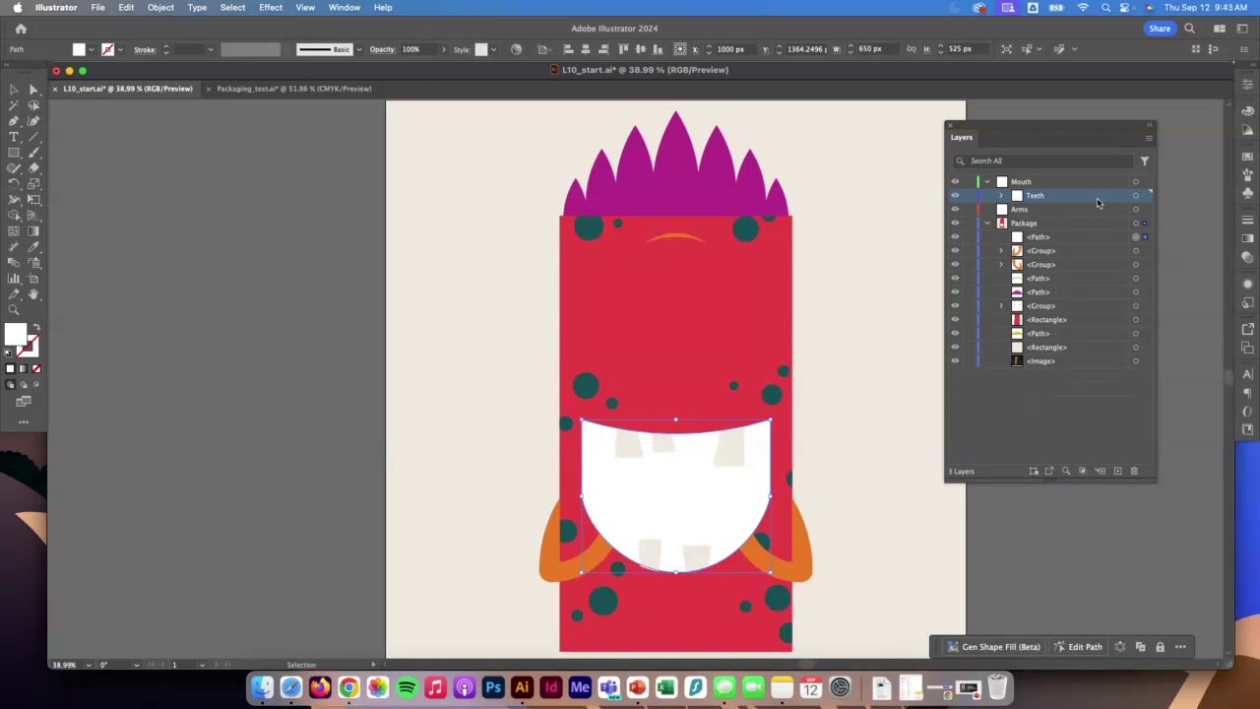
pyautogui.click(1136, 196)
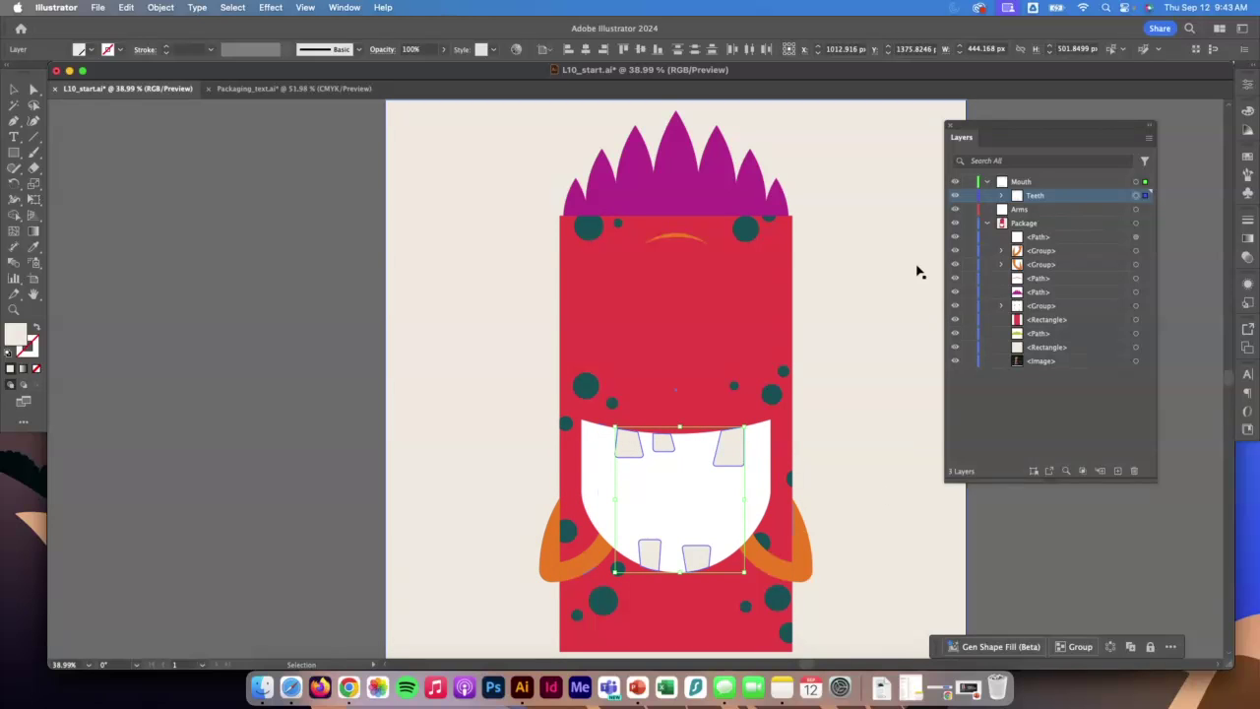
# Step: Move the white mouth path and the cookie image into the Mouth layer, placing the image between Teeth and the path
pyautogui.click(1040, 239)
pyautogui.moveTo(1037, 240); pyautogui.dragTo(1036, 203)
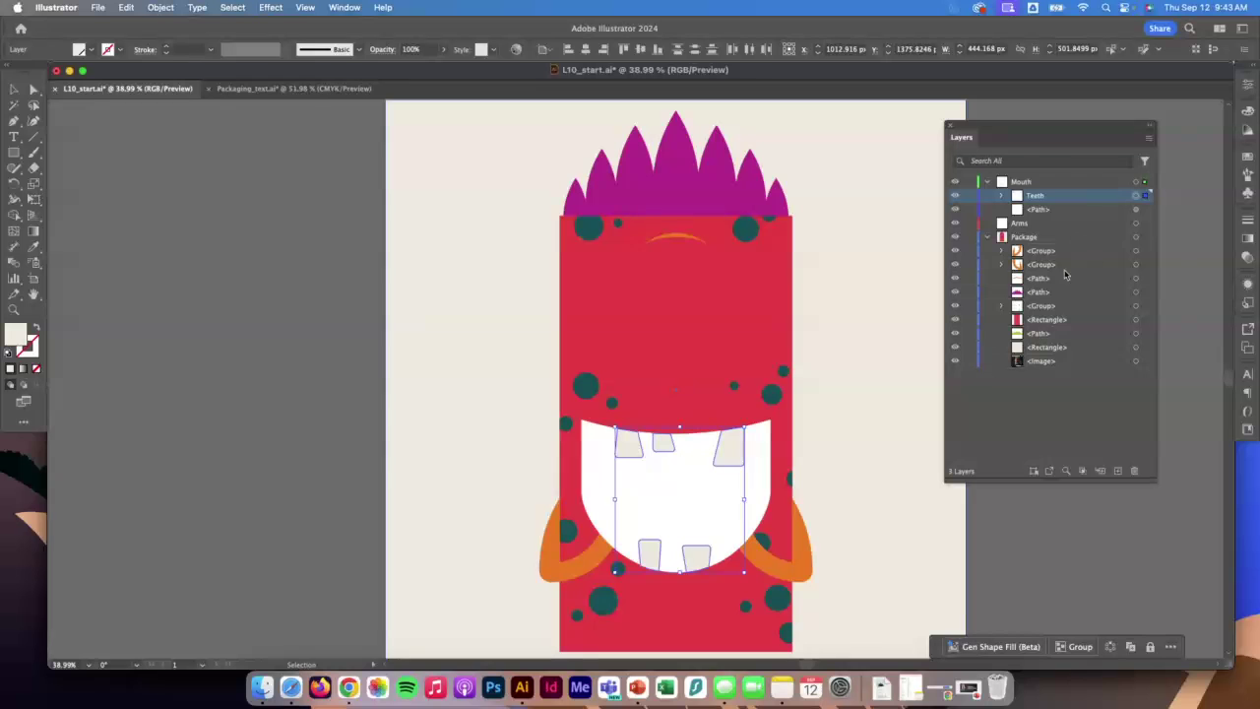
pyautogui.moveTo(1035, 364); pyautogui.dragTo(1026, 219)
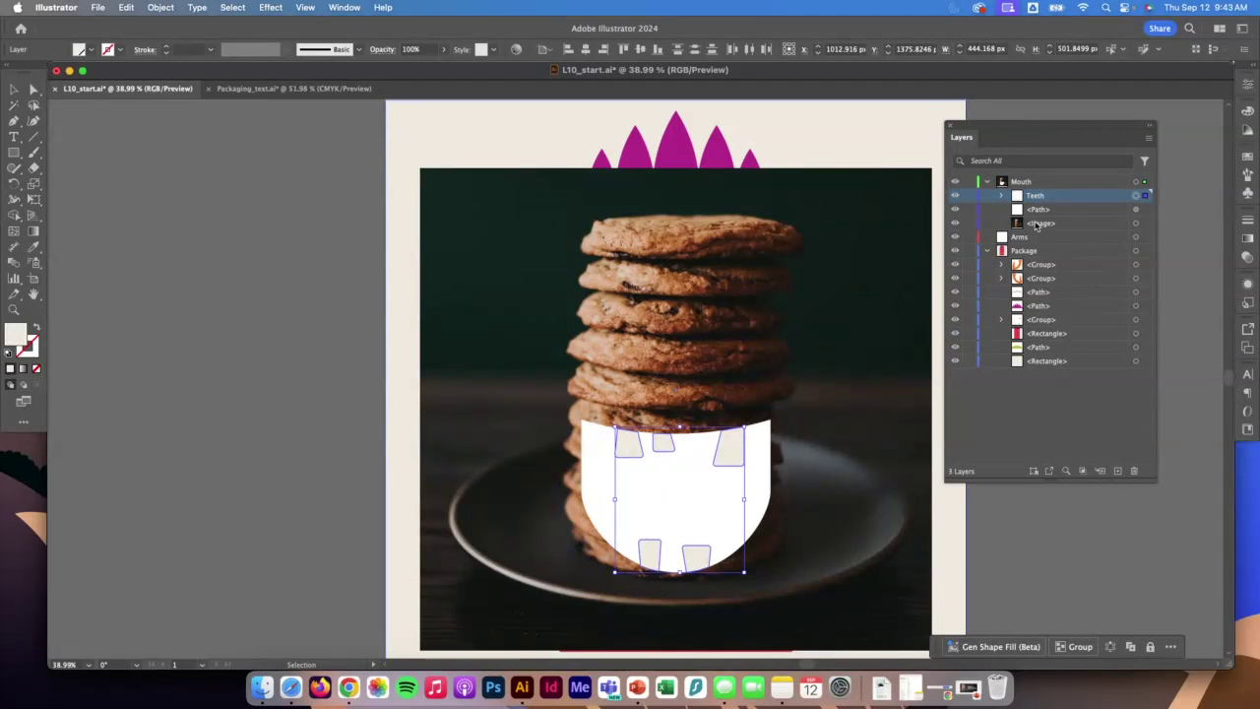
pyautogui.moveTo(1044, 225); pyautogui.dragTo(1049, 211)
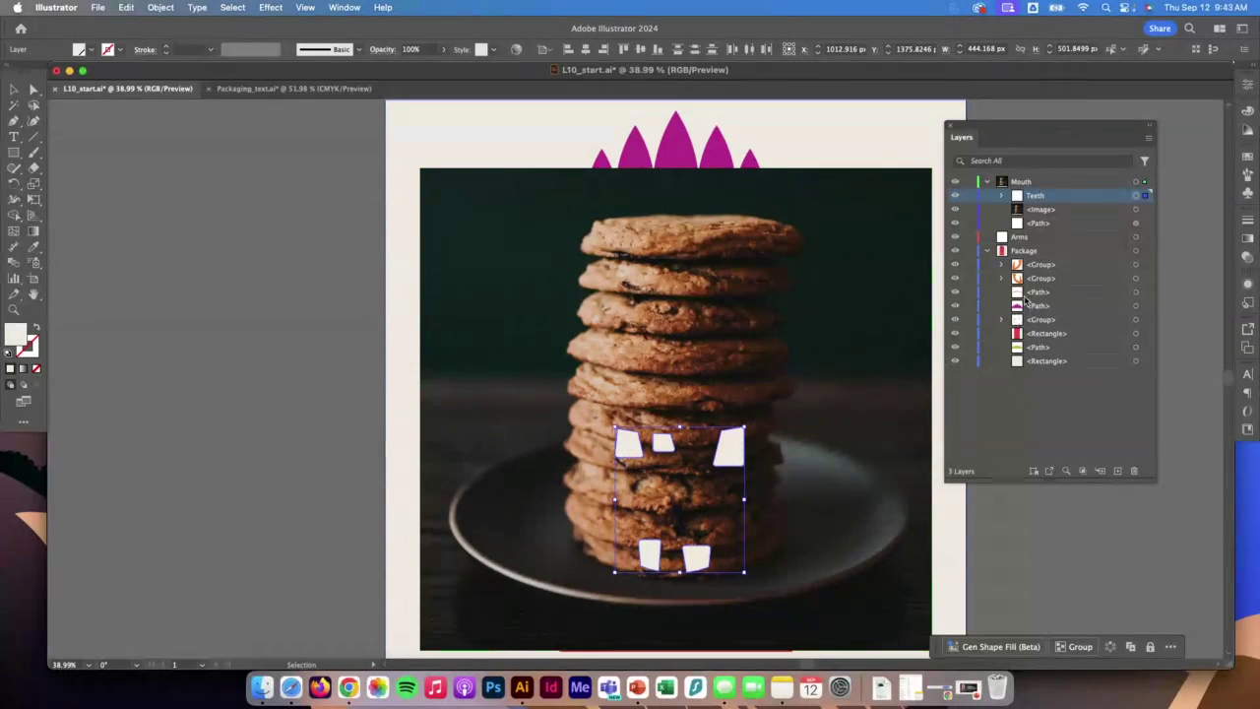
# Step: Check the stacking of the cookie image, the Teeth sublayer and the mouth path within the Mouth layer
pyautogui.click(1049, 210)
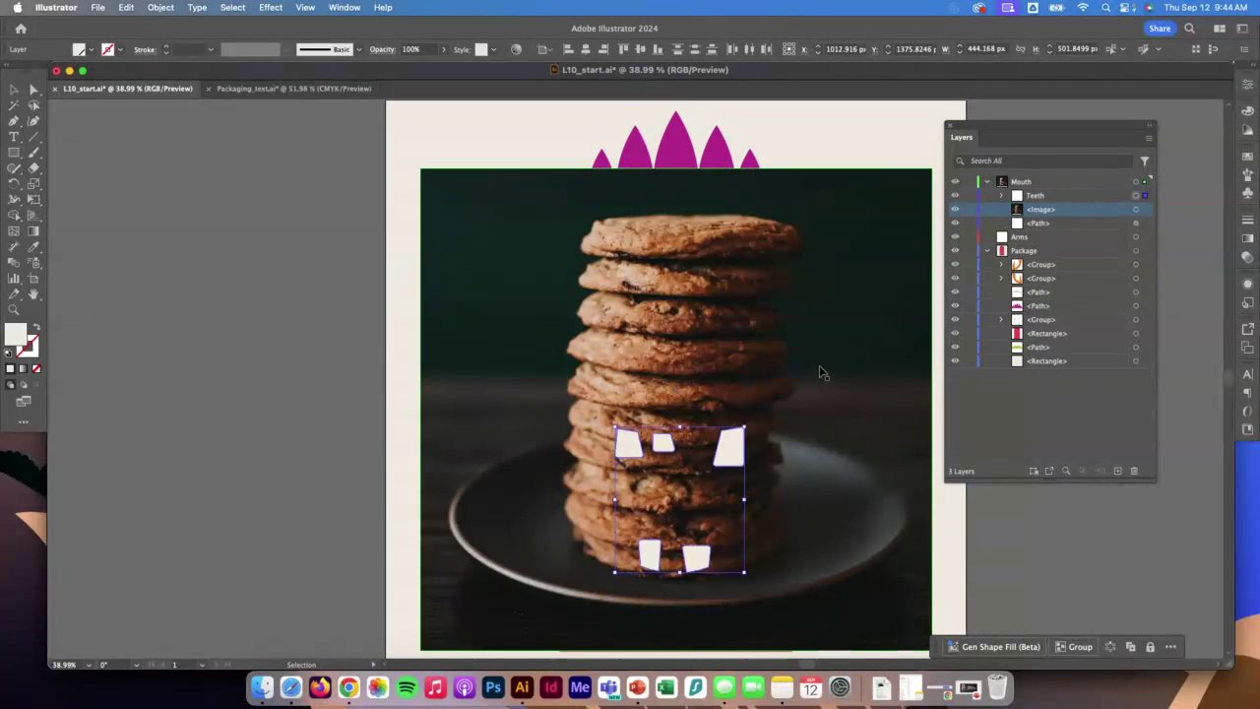
pyautogui.click(1137, 196)
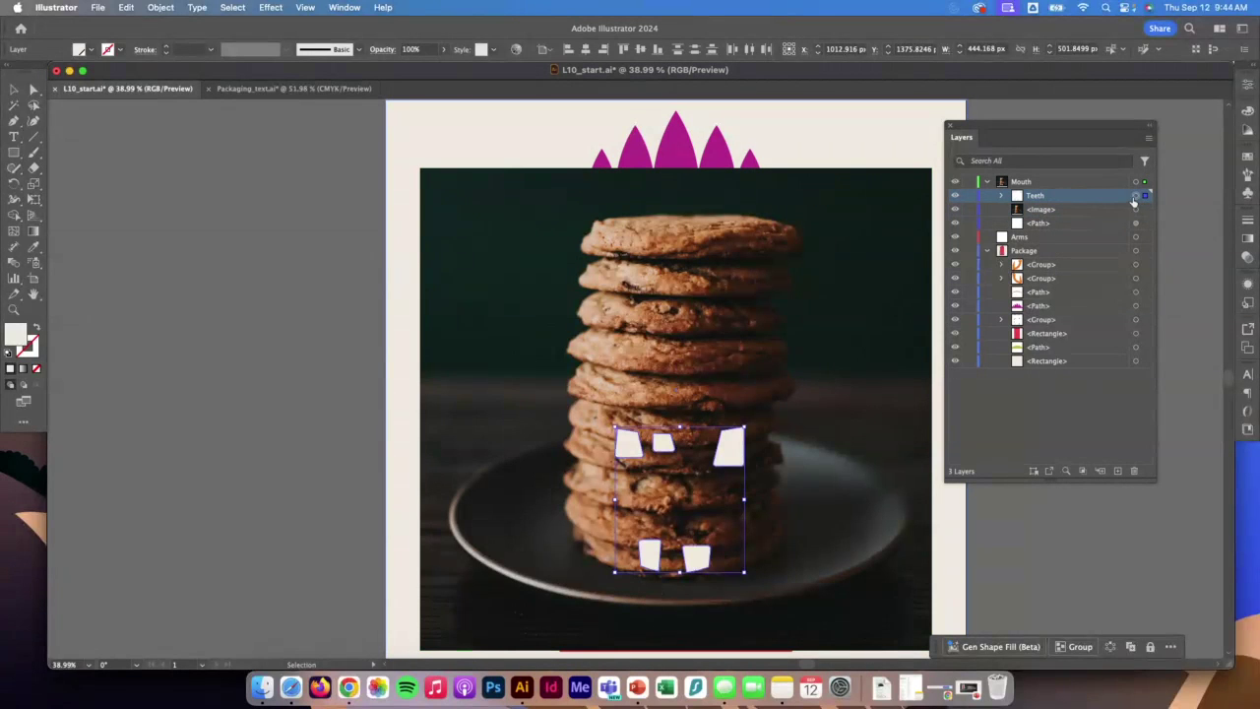
pyautogui.click(1137, 209)
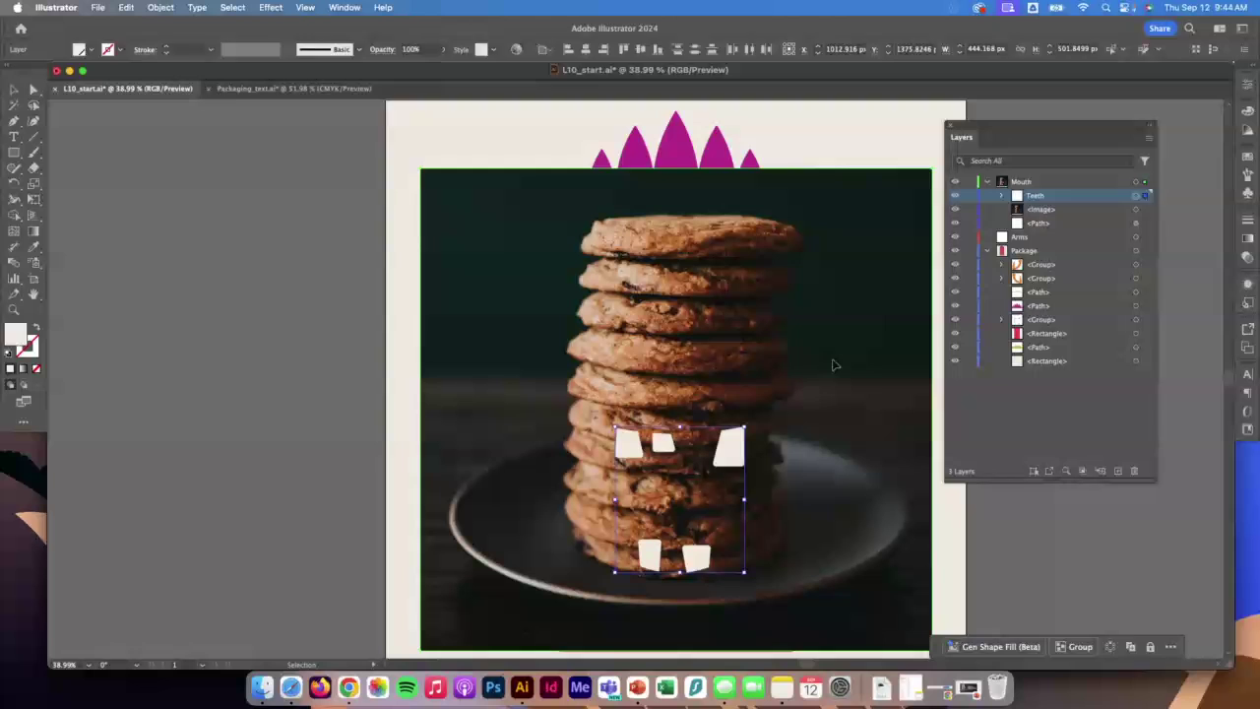
pyautogui.click(1038, 224)
pyautogui.click(1137, 224)
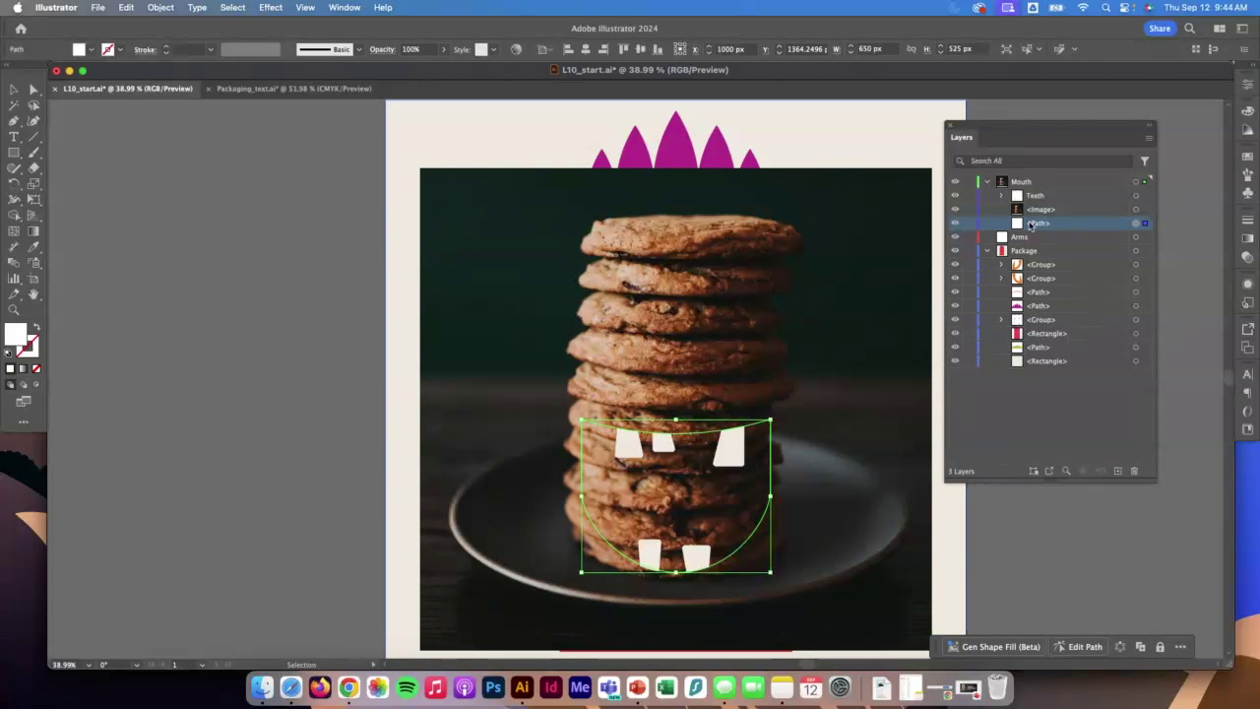
# Step: Stack the mouth path above the cookie image and shift the image to about X 1022 px, Y 1212 px
pyautogui.click(1062, 209)
pyautogui.moveTo(774, 301)
pyautogui.mouseDown()
pyautogui.moveTo(788, 349)
pyautogui.moveTo(774, 330)
pyautogui.mouseUp()
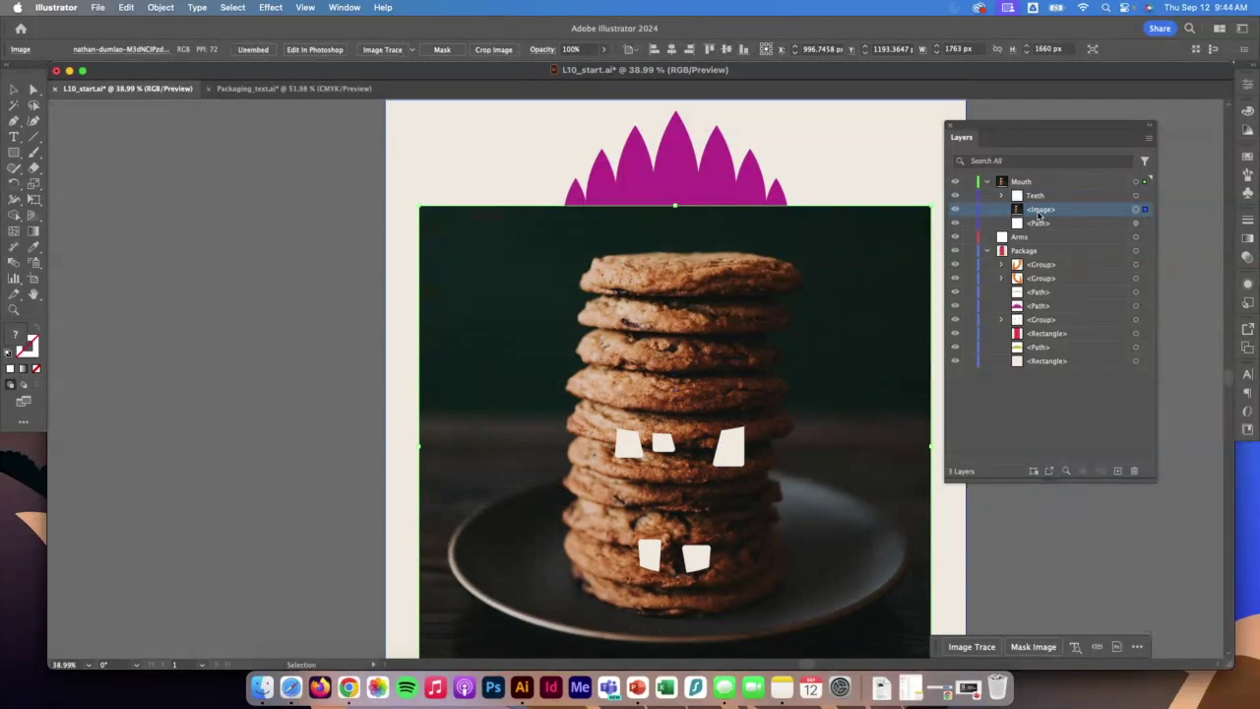
pyautogui.moveTo(1042, 225); pyautogui.dragTo(1044, 205)
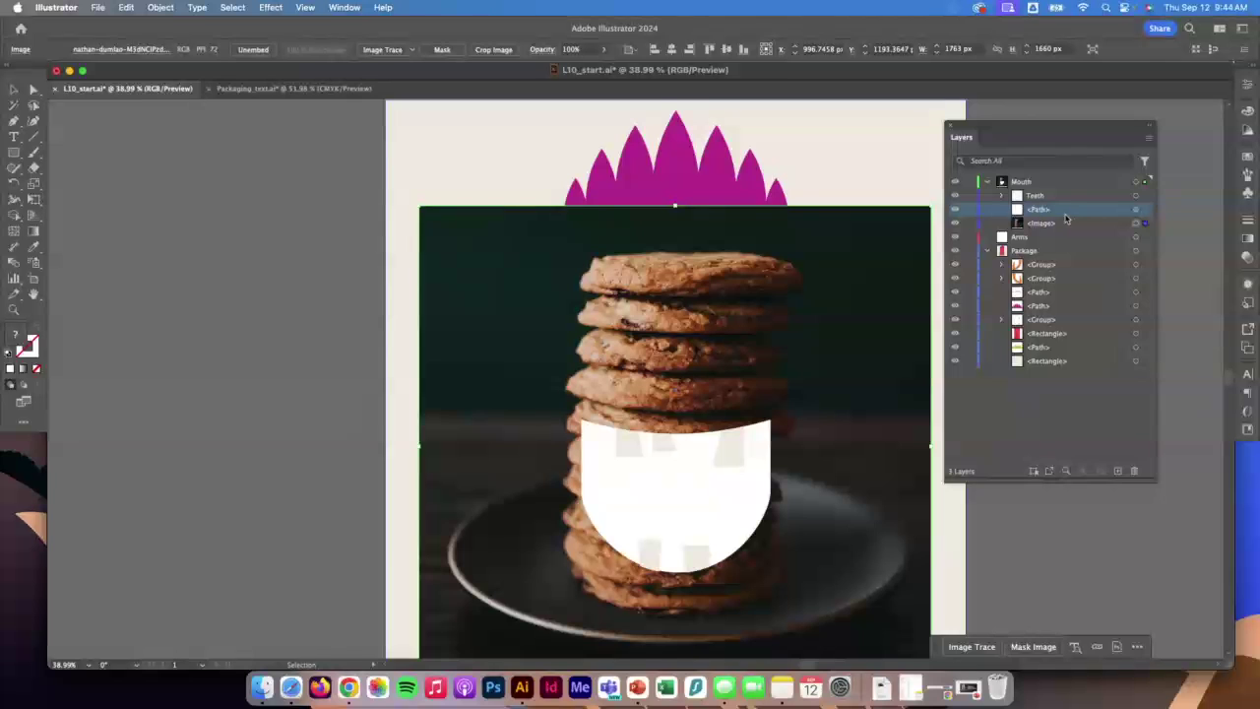
pyautogui.moveTo(797, 325)
pyautogui.mouseDown()
pyautogui.moveTo(805, 341)
pyautogui.moveTo(800, 331)
pyautogui.mouseUp()
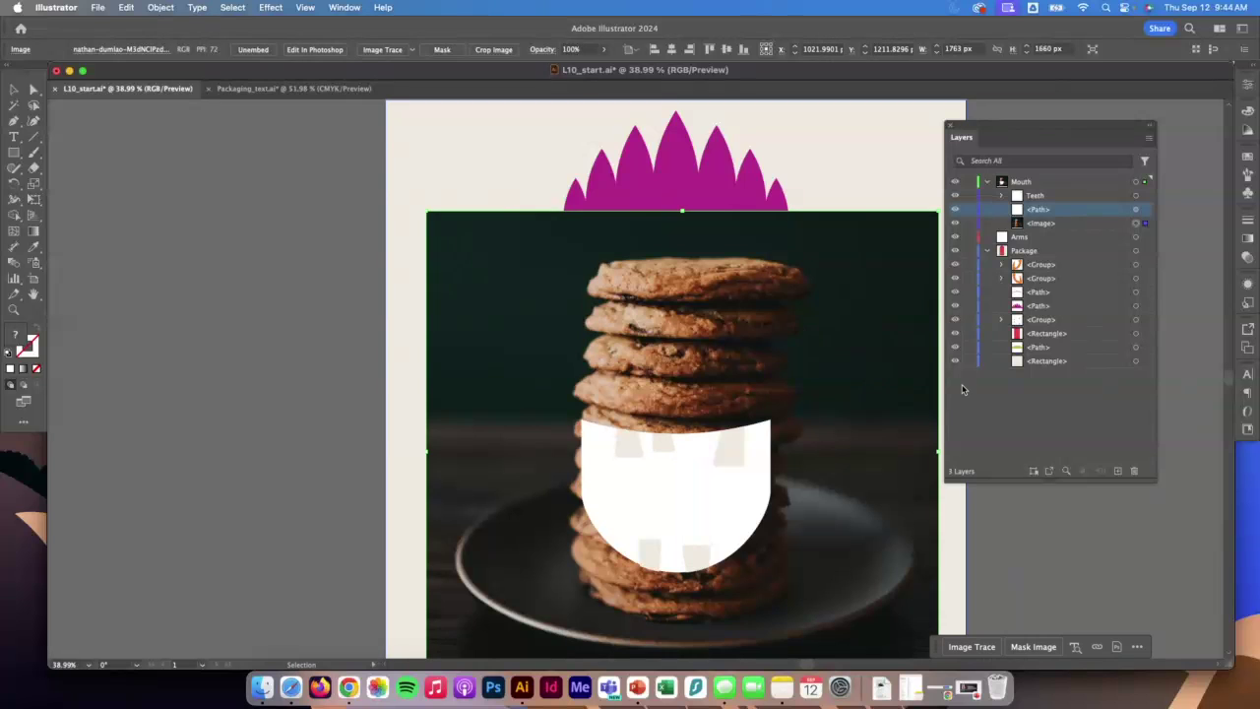
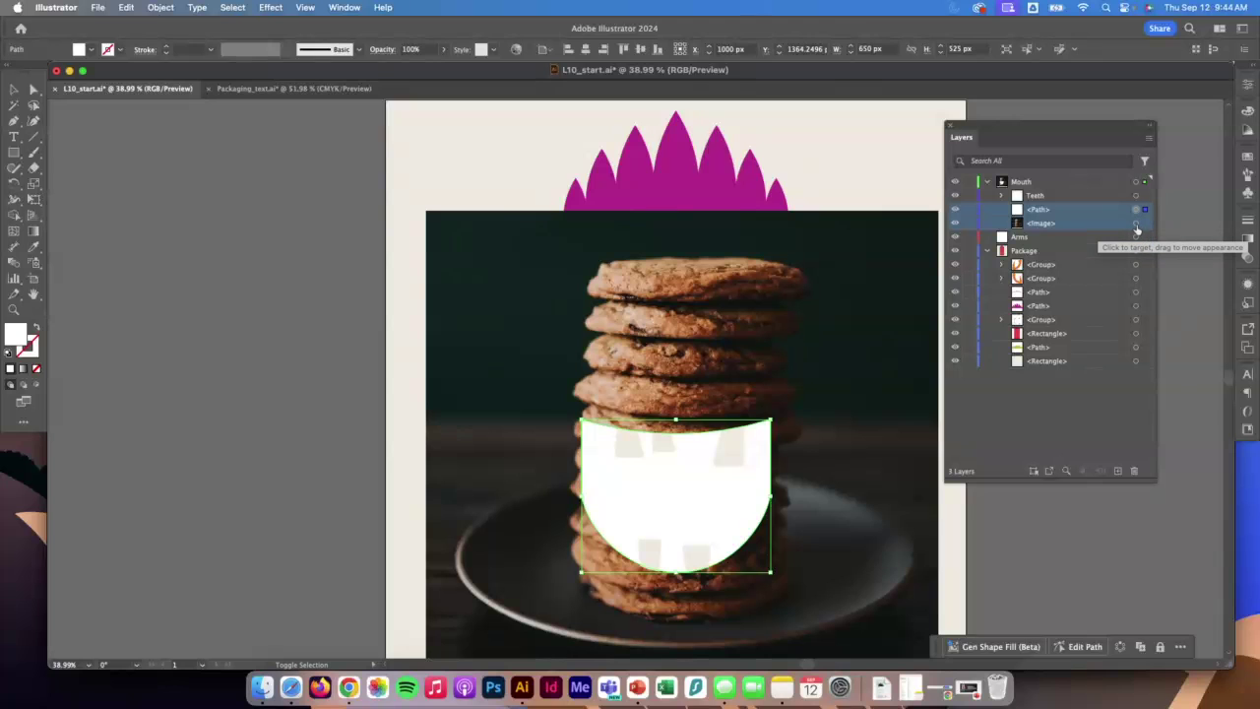
# Step: Select the mouth path together with the cookie image and make a clipping mask from them
pyautogui.keyDown('shift'); pyautogui.click(1138, 222); pyautogui.keyUp('shift')
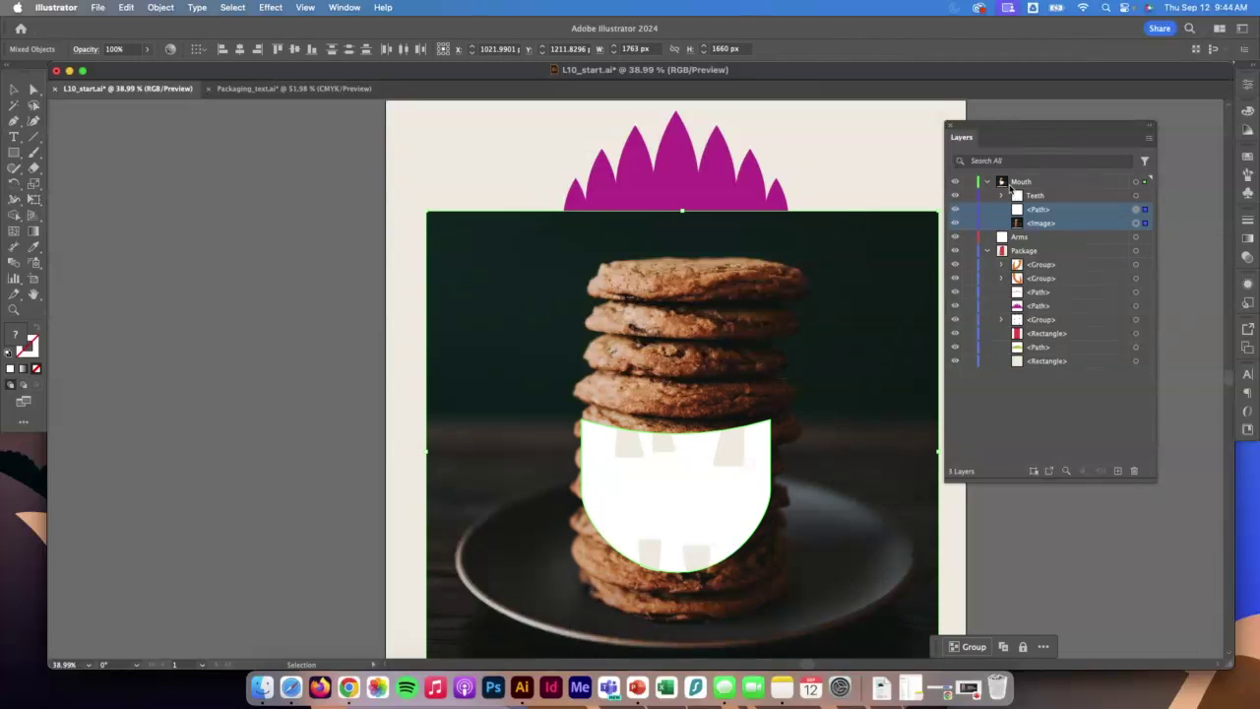
pyautogui.click(161, 7)
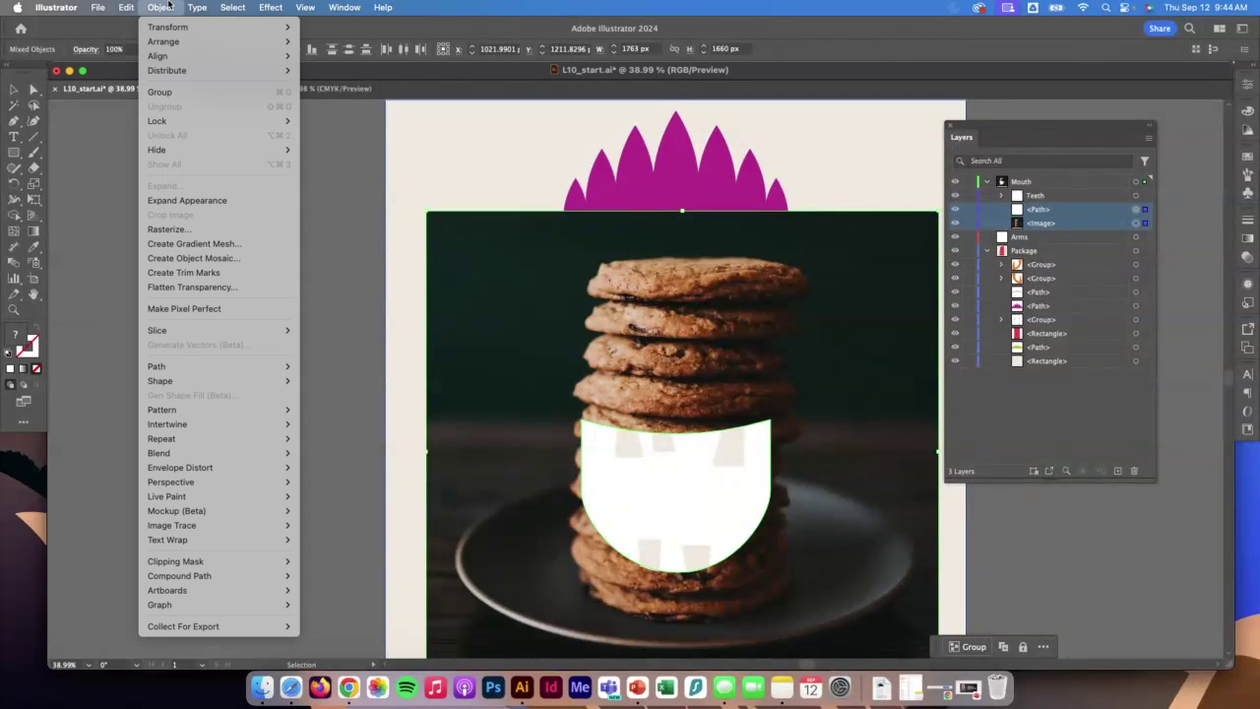
pyautogui.moveTo(239, 561)
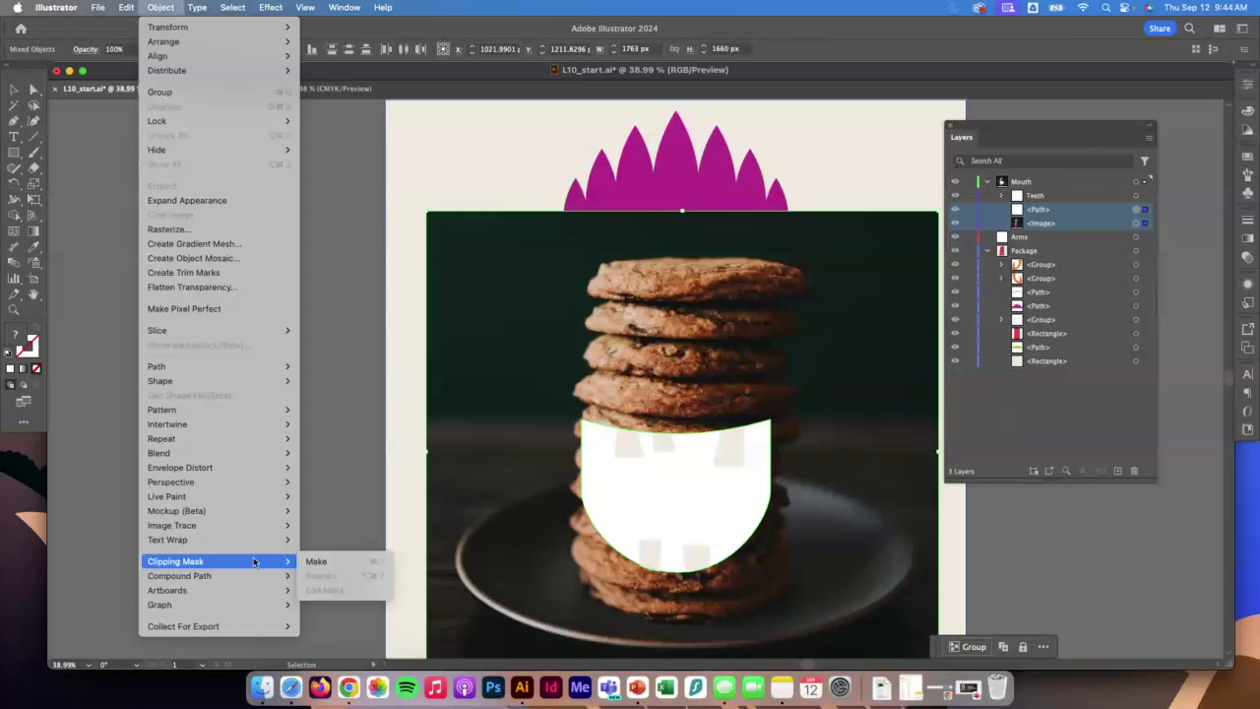
pyautogui.click(316, 561)
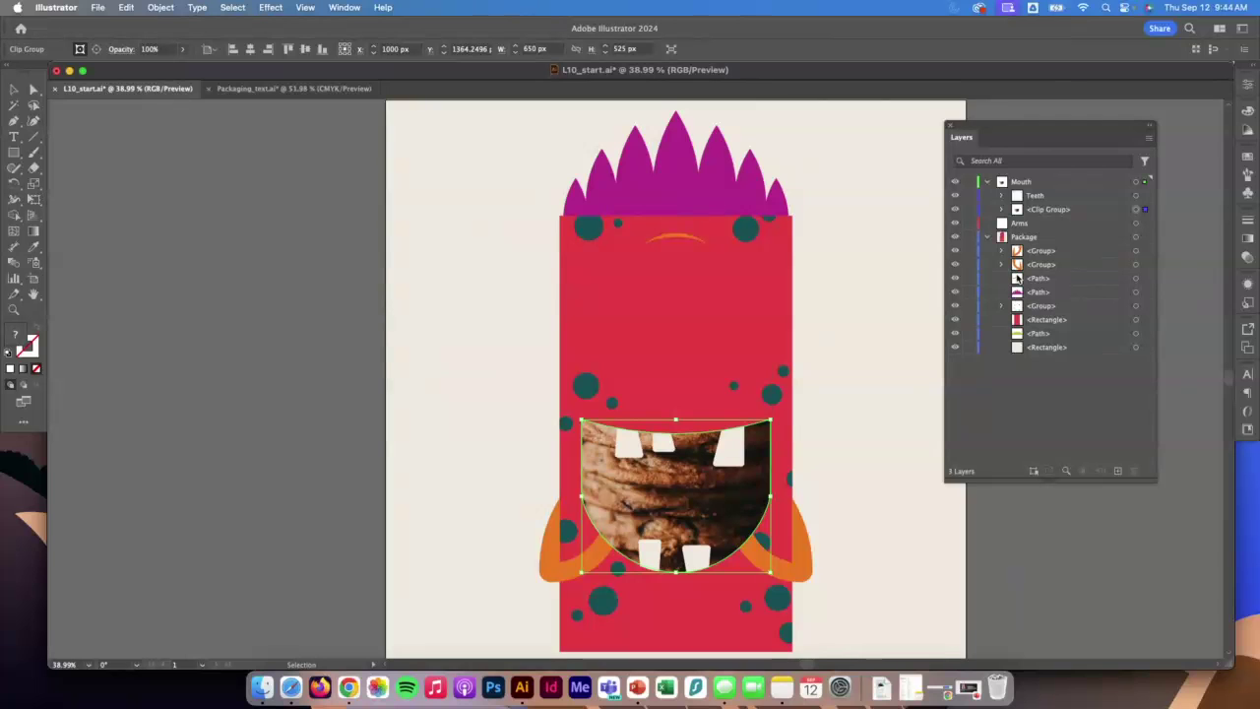
# Step: Expand the clip group in the Mouth layer and select only the cookie image inside it
pyautogui.click(1019, 210)
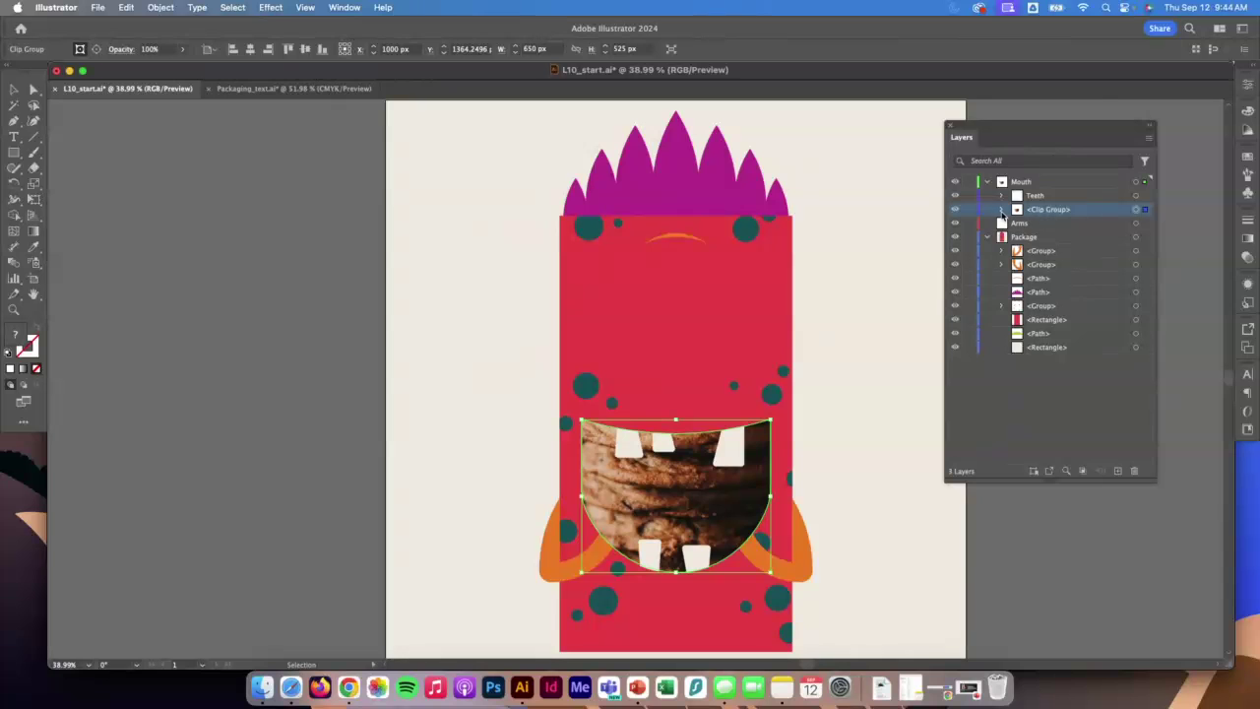
pyautogui.click(1002, 209)
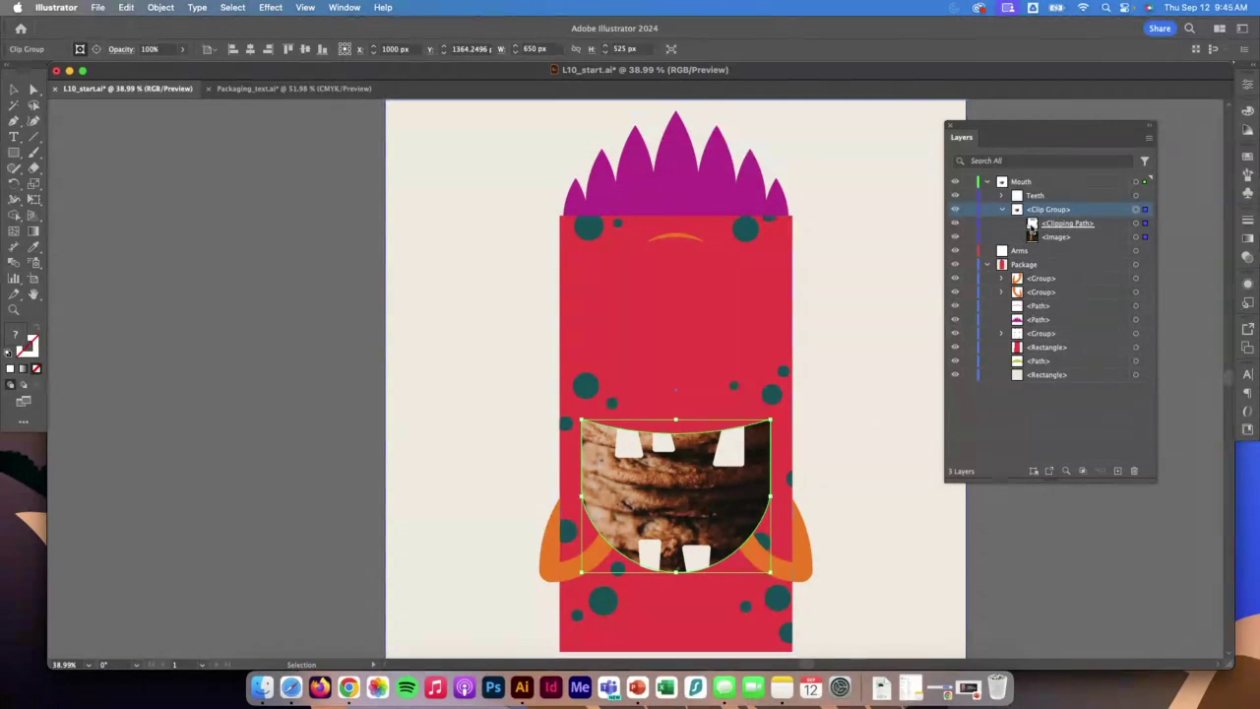
pyautogui.click(1034, 240)
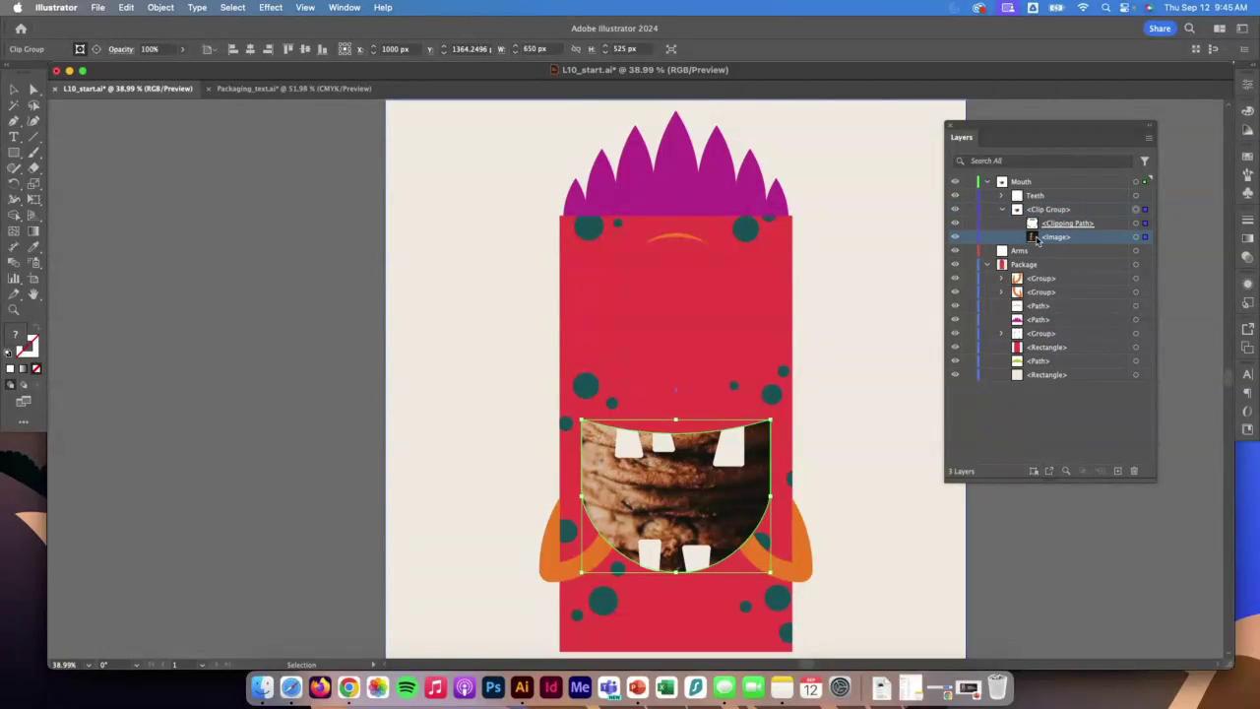
pyautogui.doubleClick(1057, 239)
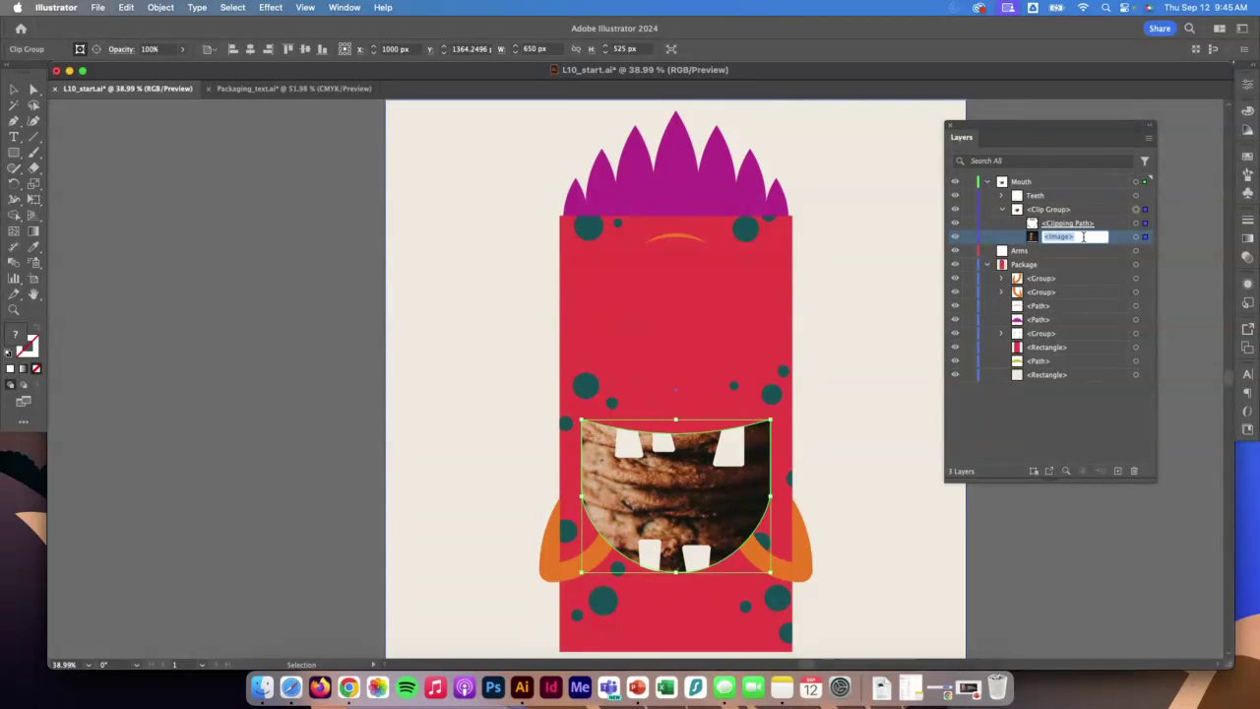
pyautogui.click(1131, 242)
pyautogui.click(1137, 238)
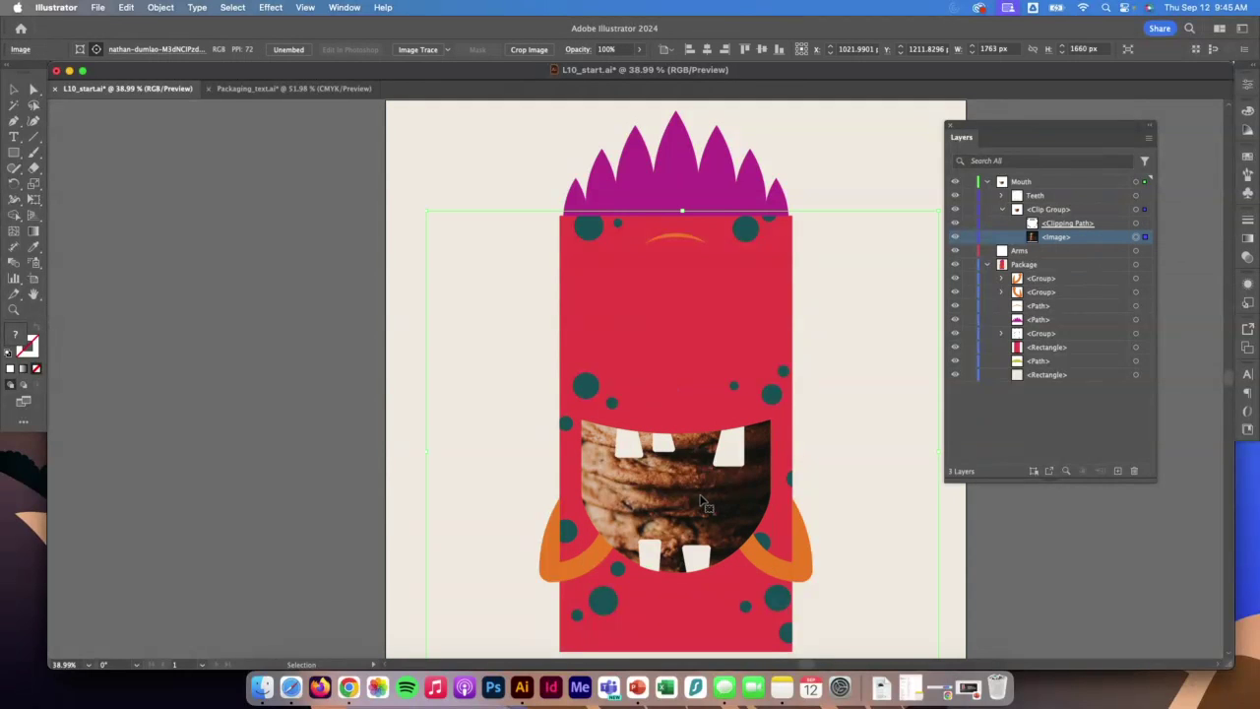
# Step: Isolate the clip group and reposition the cookie image inside the mouth at about X 1000 px, Y 1070 px
pyautogui.doubleClick(770, 479)
pyautogui.click(758, 479)
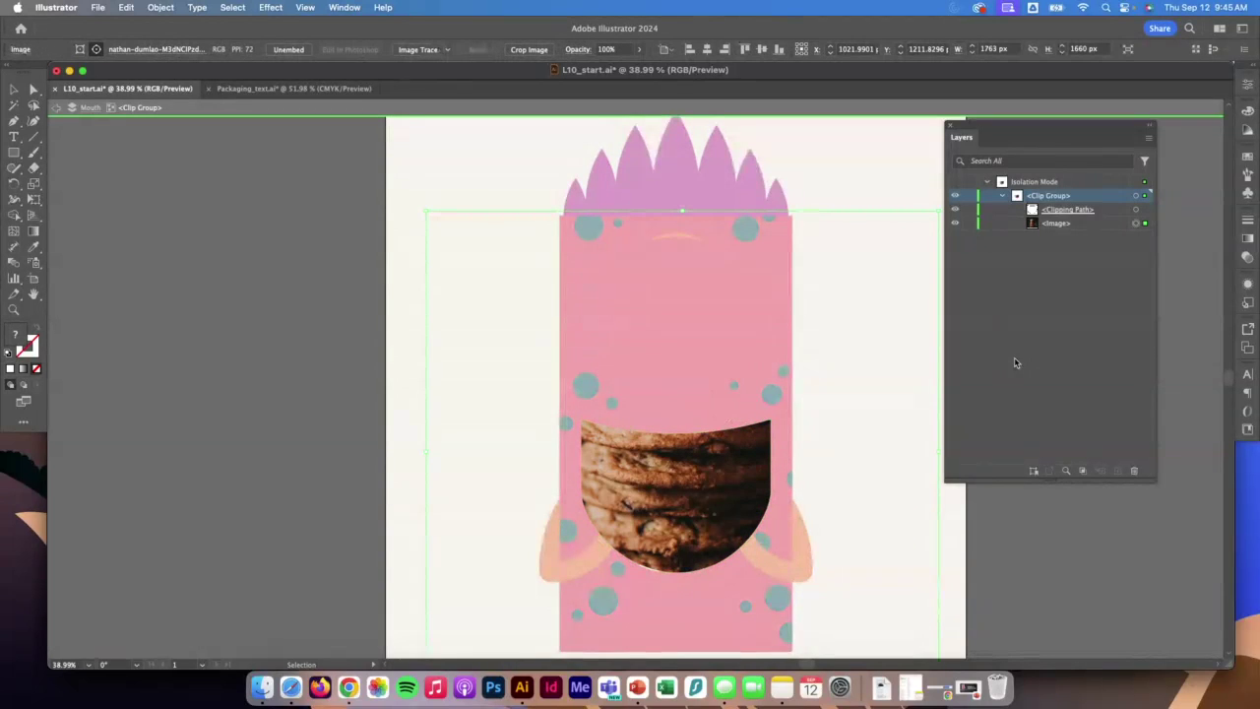
pyautogui.click(1056, 223)
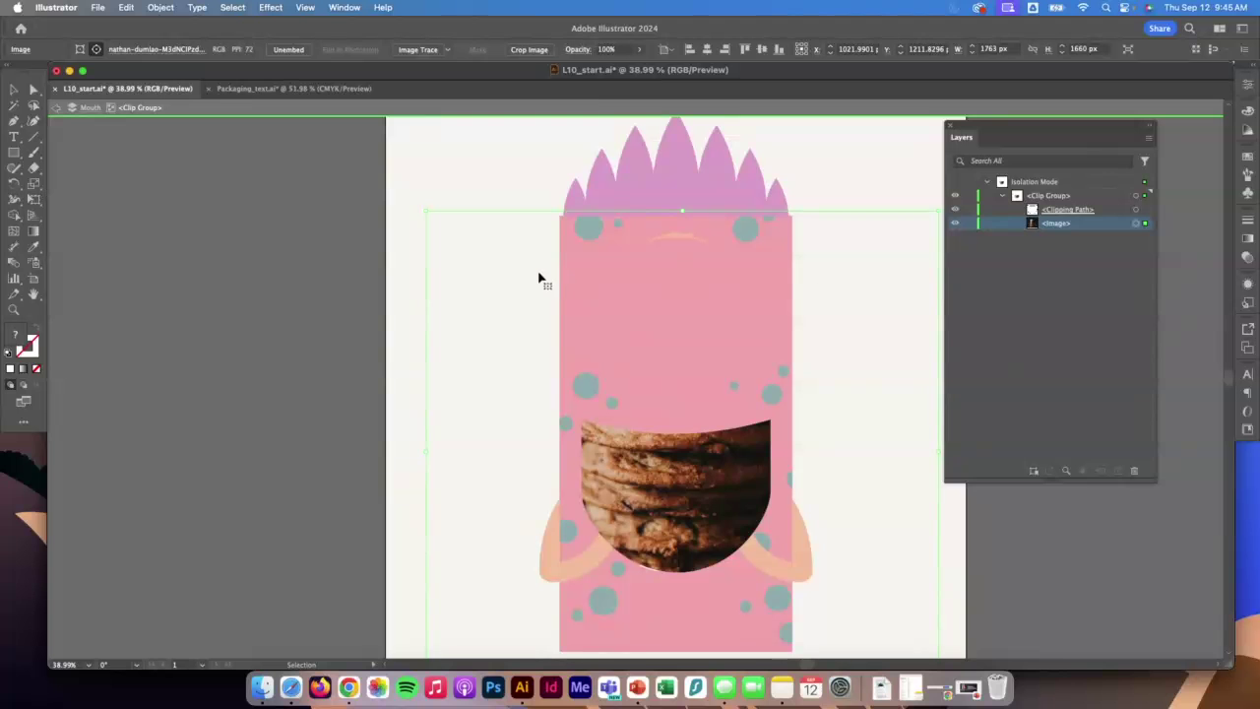
pyautogui.moveTo(529, 286); pyautogui.dragTo(524, 246)
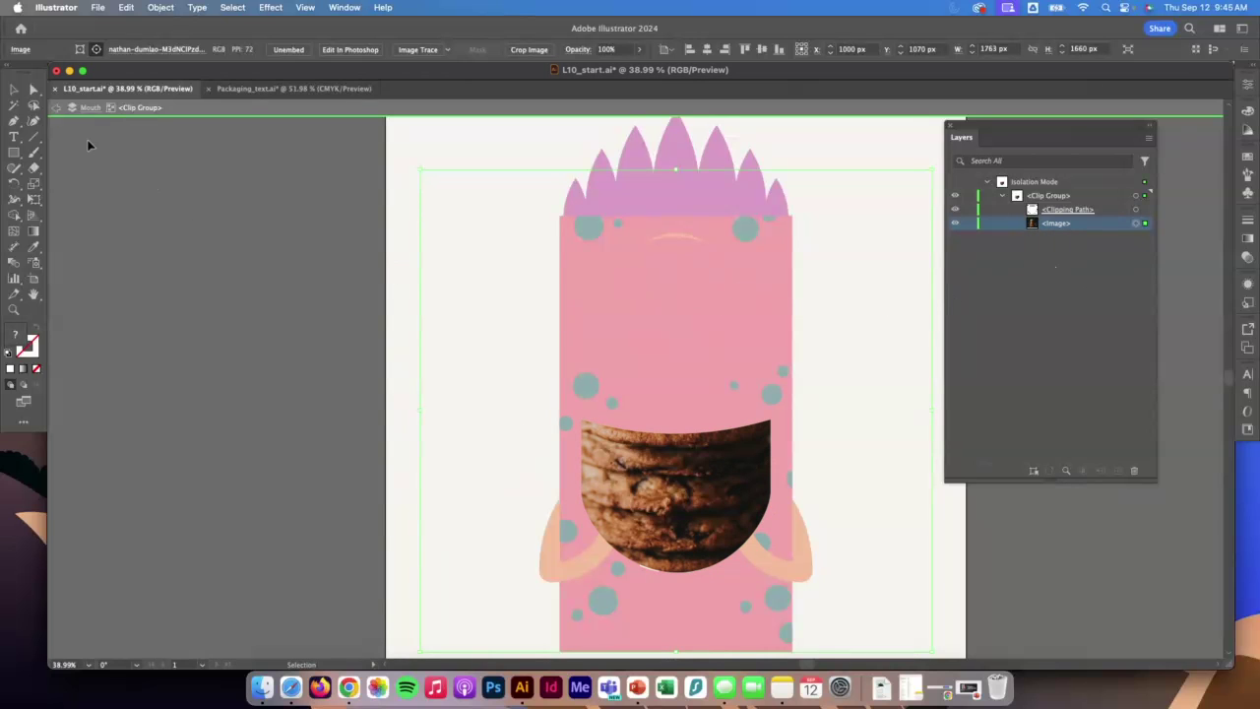
# Step: Exit isolation mode, then collapse the clip group and the Mouth layer
pyautogui.click(56, 107)
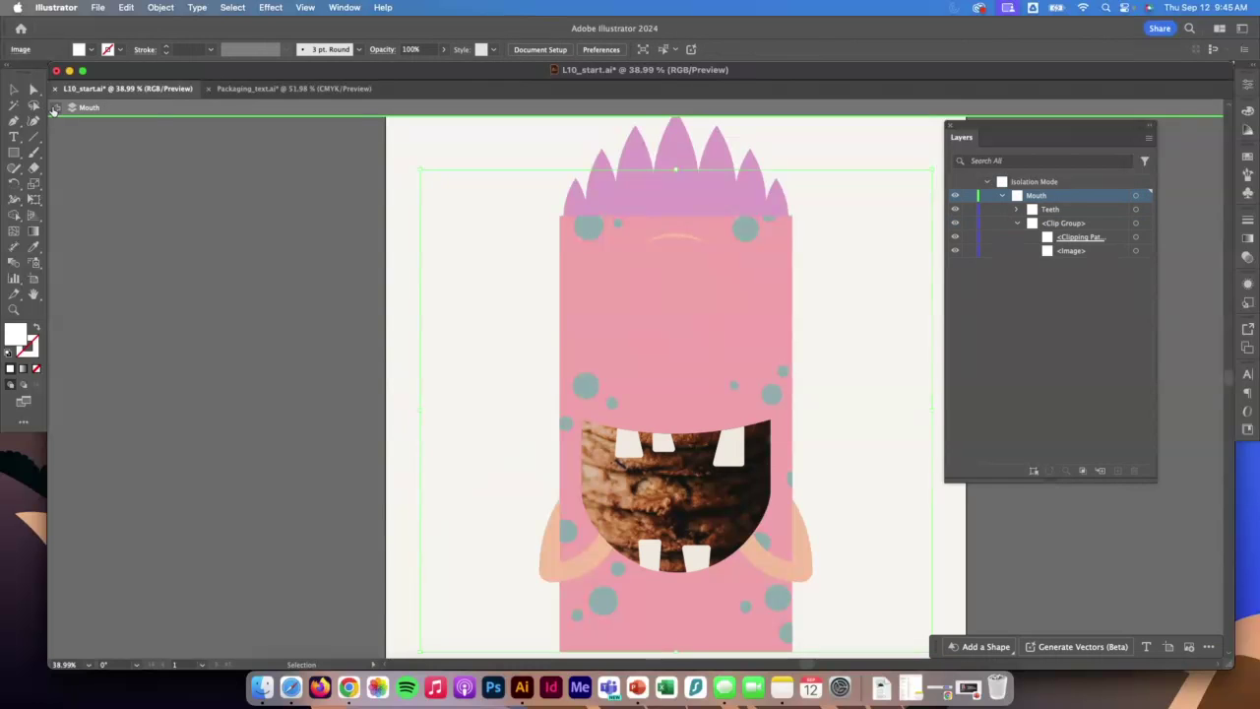
pyautogui.doubleClick(117, 201)
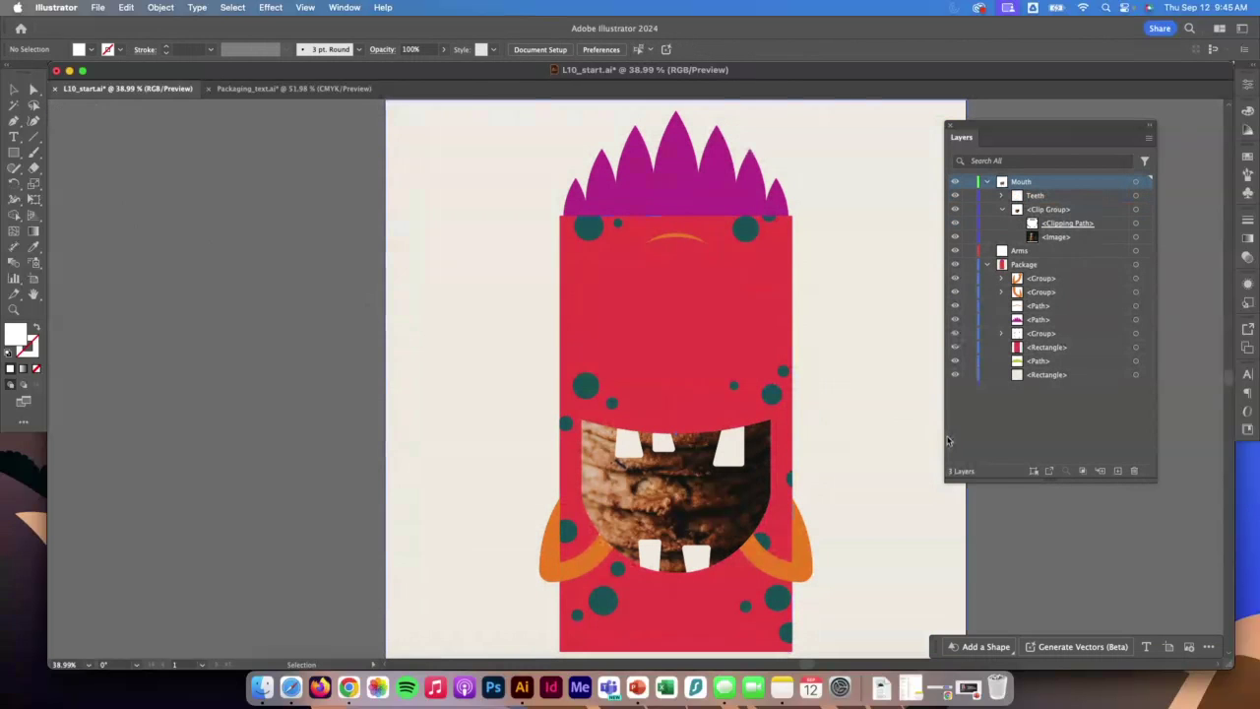
pyautogui.click(1034, 196)
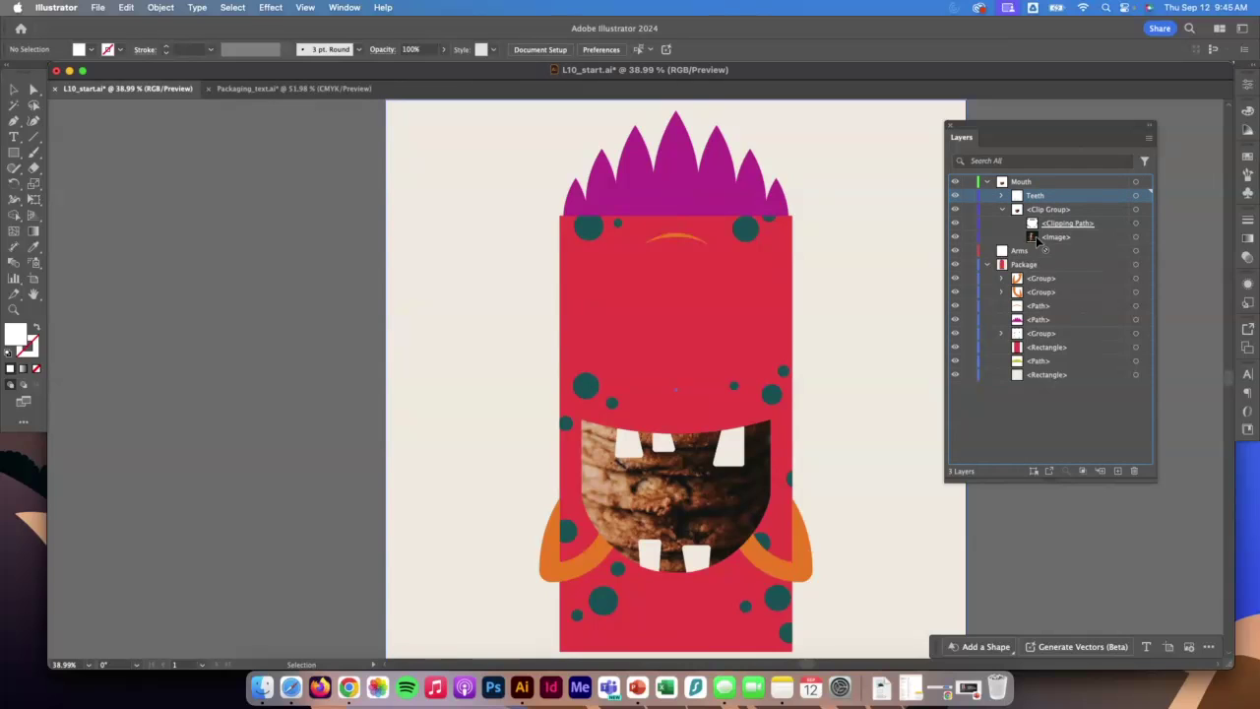
pyautogui.click(1002, 209)
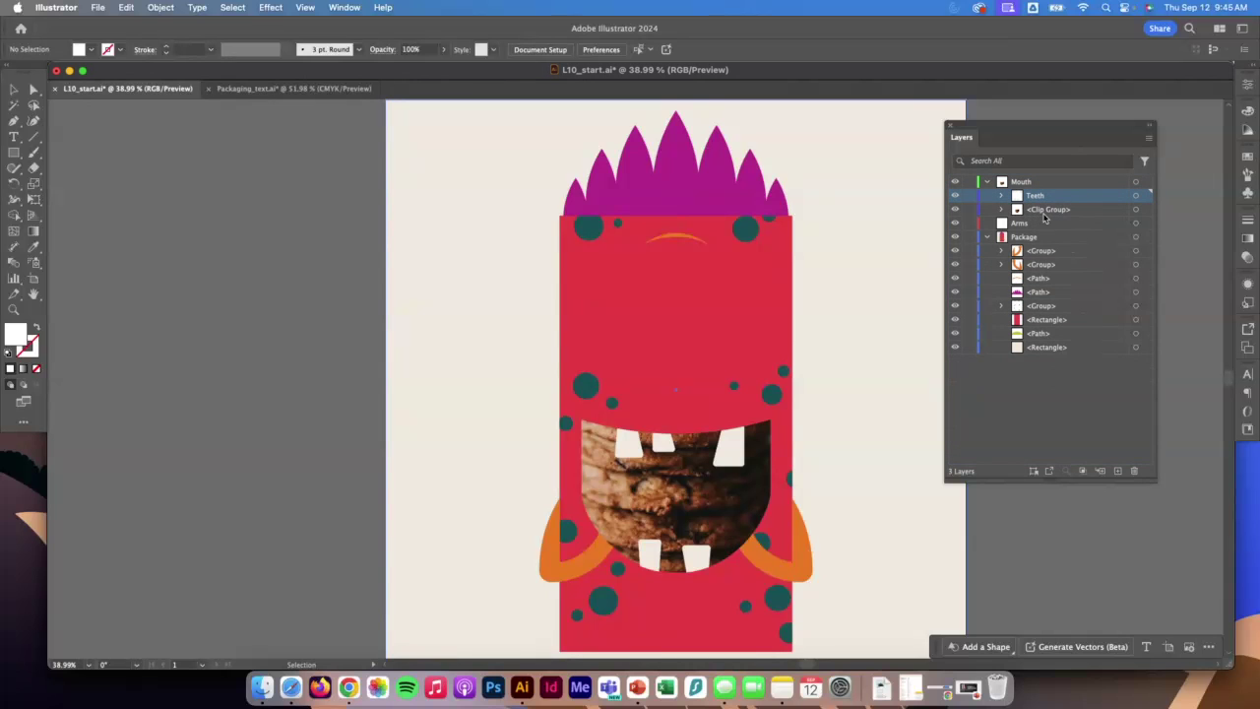
pyautogui.moveTo(1046, 209)
pyautogui.mouseDown()
pyautogui.moveTo(1054, 192)
pyautogui.moveTo(1038, 208)
pyautogui.moveTo(1039, 193)
pyautogui.mouseUp()
pyautogui.click(989, 182)
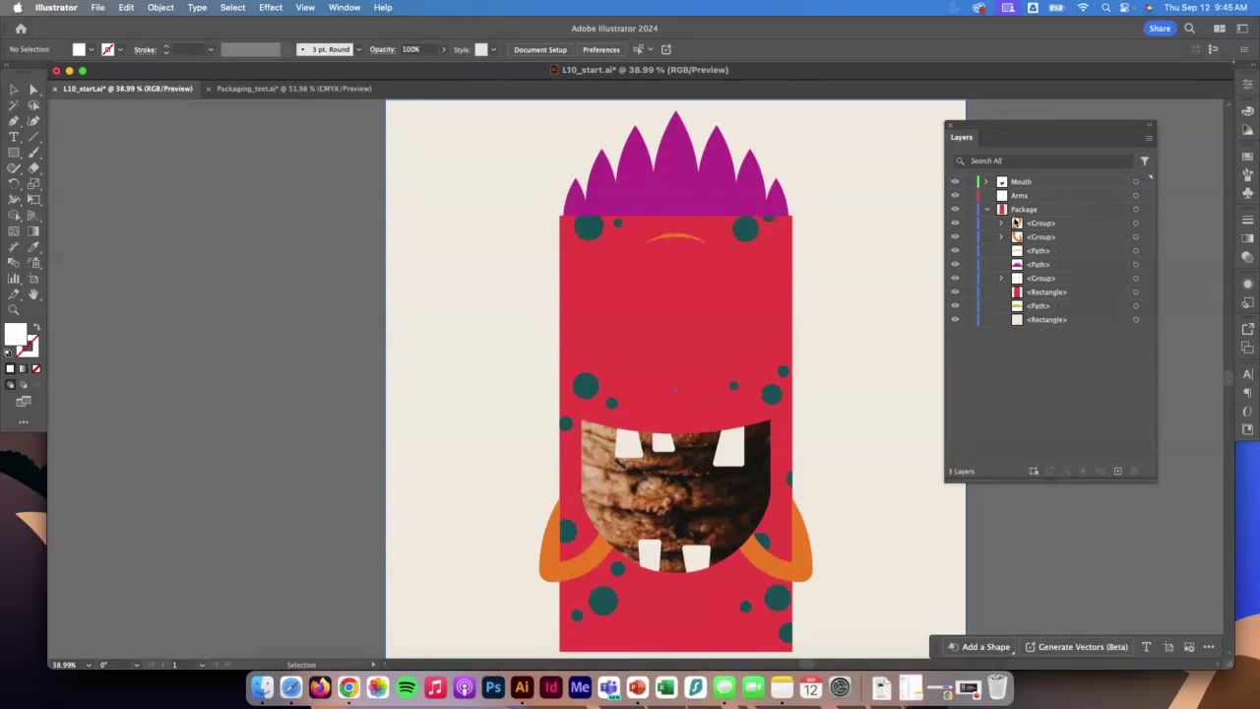
# Step: Select both arm groups in the Package layer, move the left arm group into the Arms layer, and collapse Package
pyautogui.click(1042, 228)
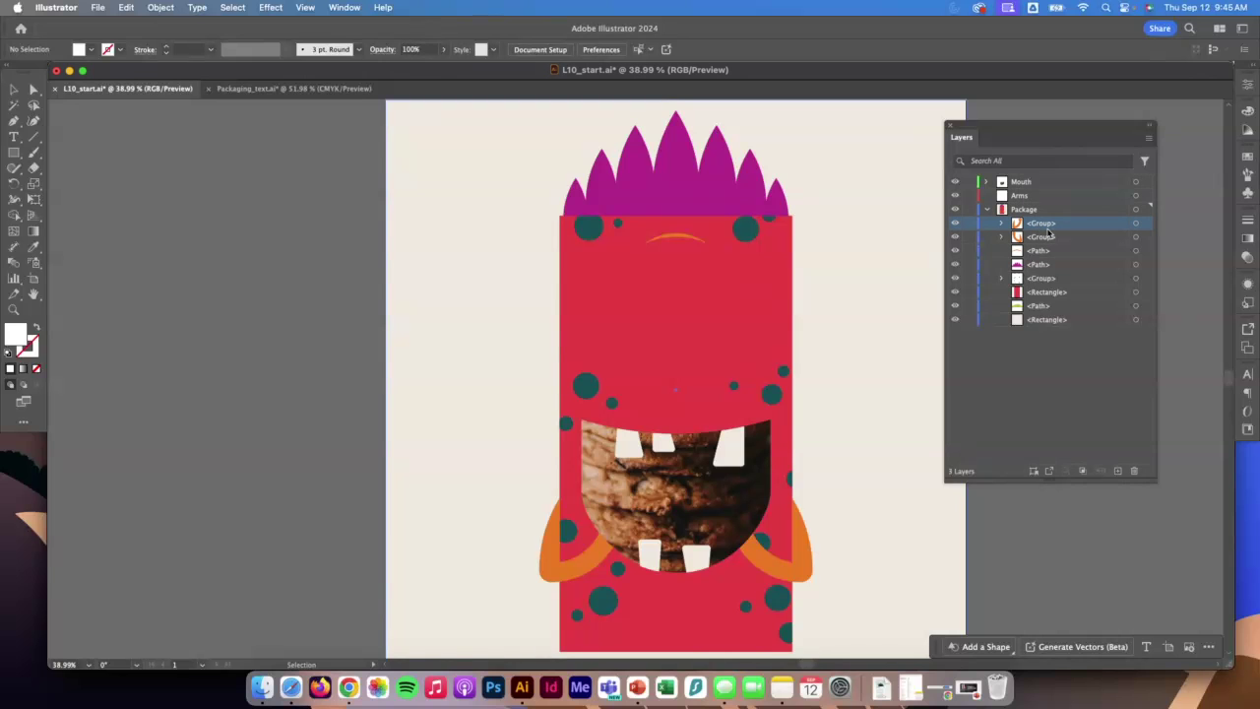
pyautogui.click(1135, 224)
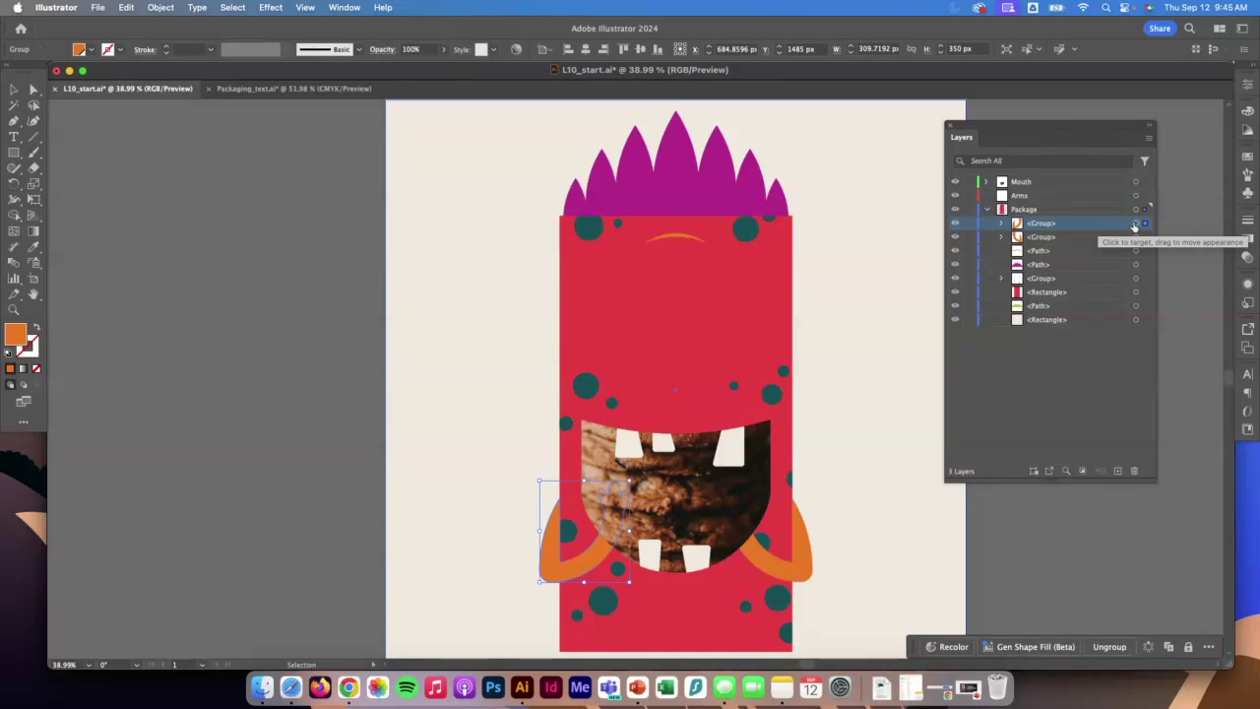
pyautogui.click(1136, 238)
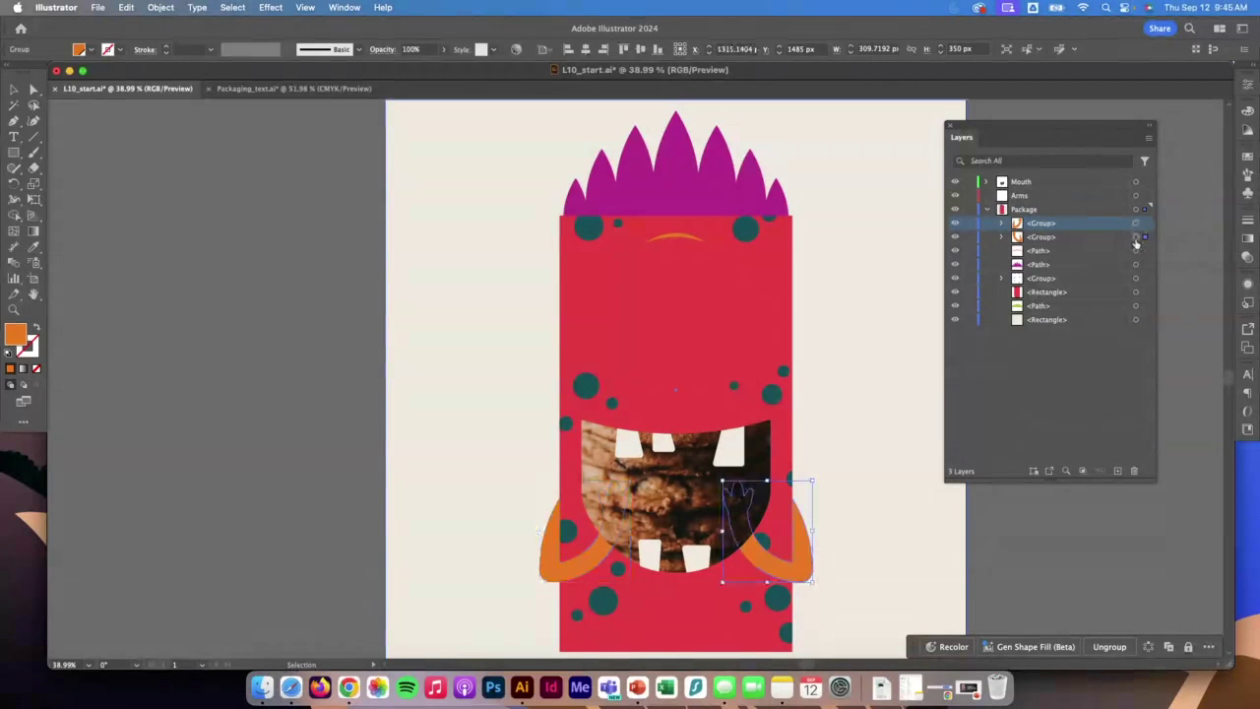
pyautogui.keyDown('shift'); pyautogui.click(1135, 224); pyautogui.keyUp('shift')
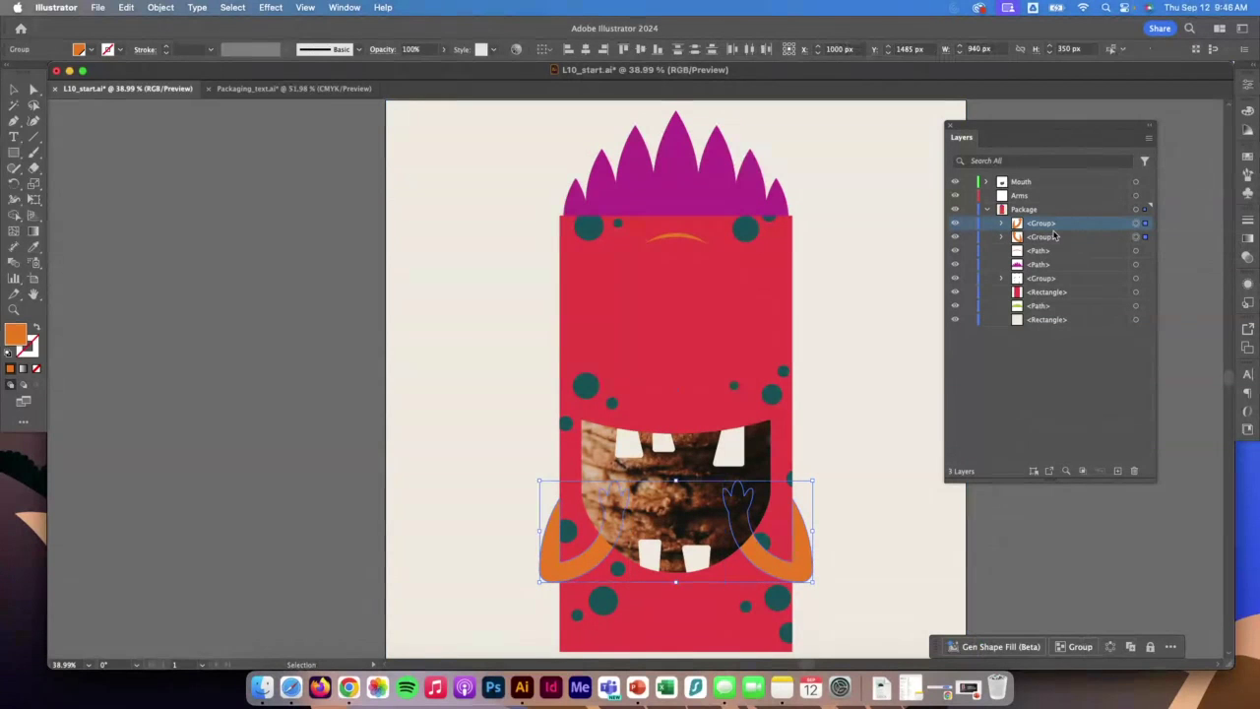
pyautogui.moveTo(1054, 237); pyautogui.dragTo(1024, 196)
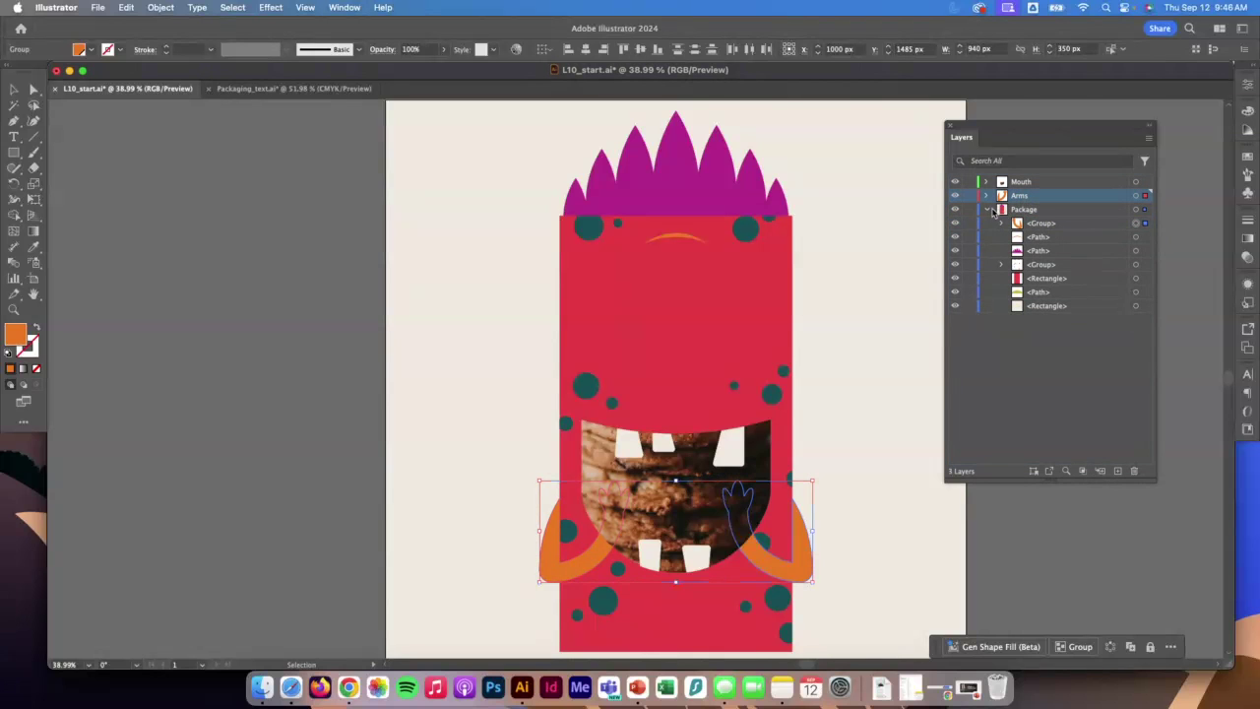
pyautogui.click(988, 210)
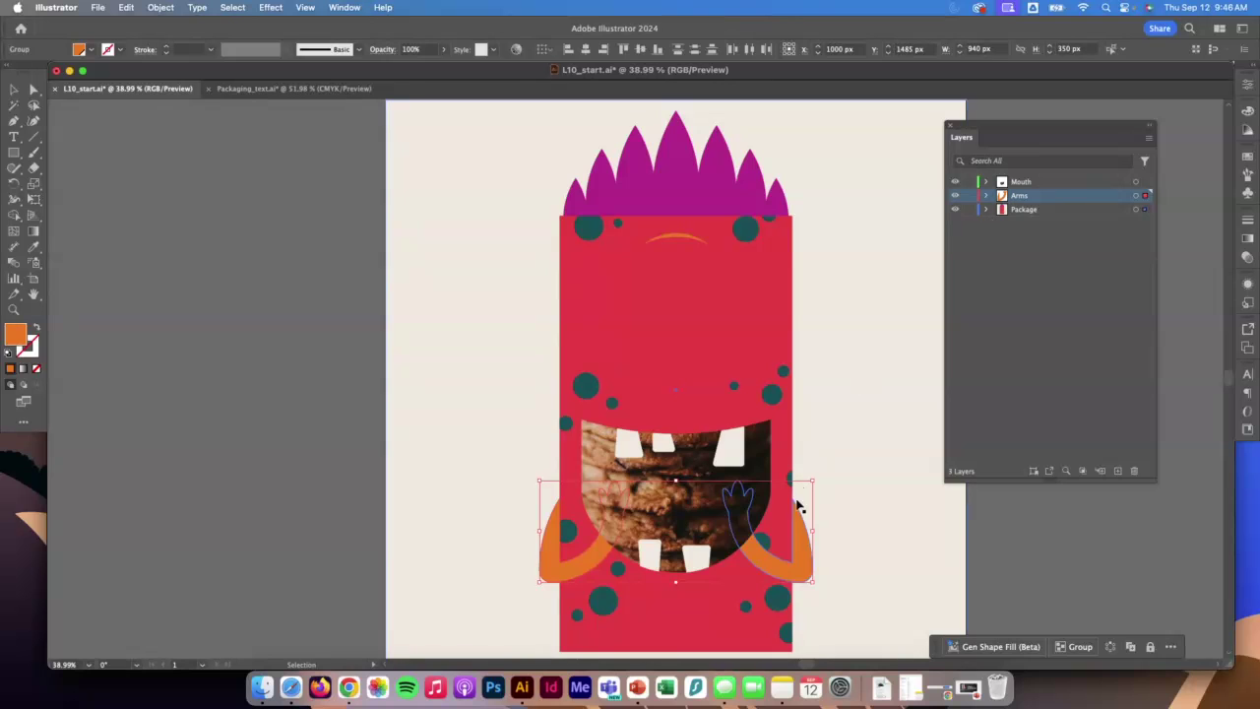
# Step: Select the right arm on the artwork and move its group from the Package layer into the Arms layer
pyautogui.click(809, 571)
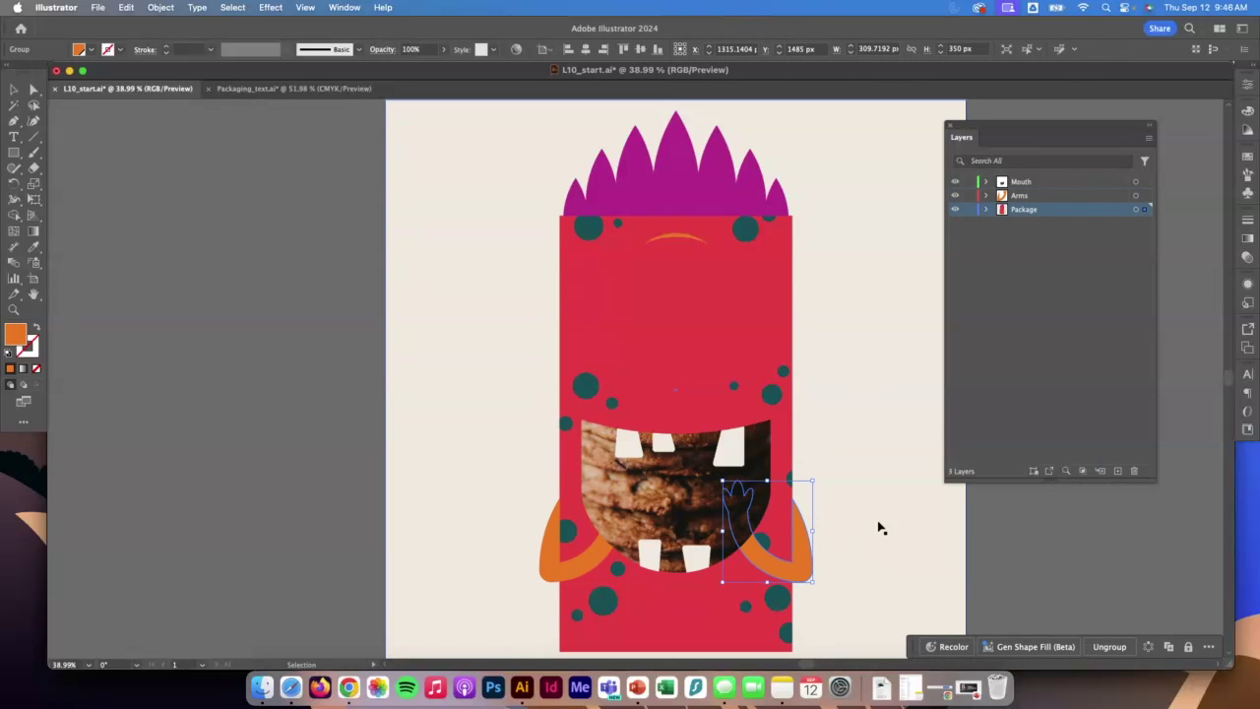
pyautogui.click(986, 195)
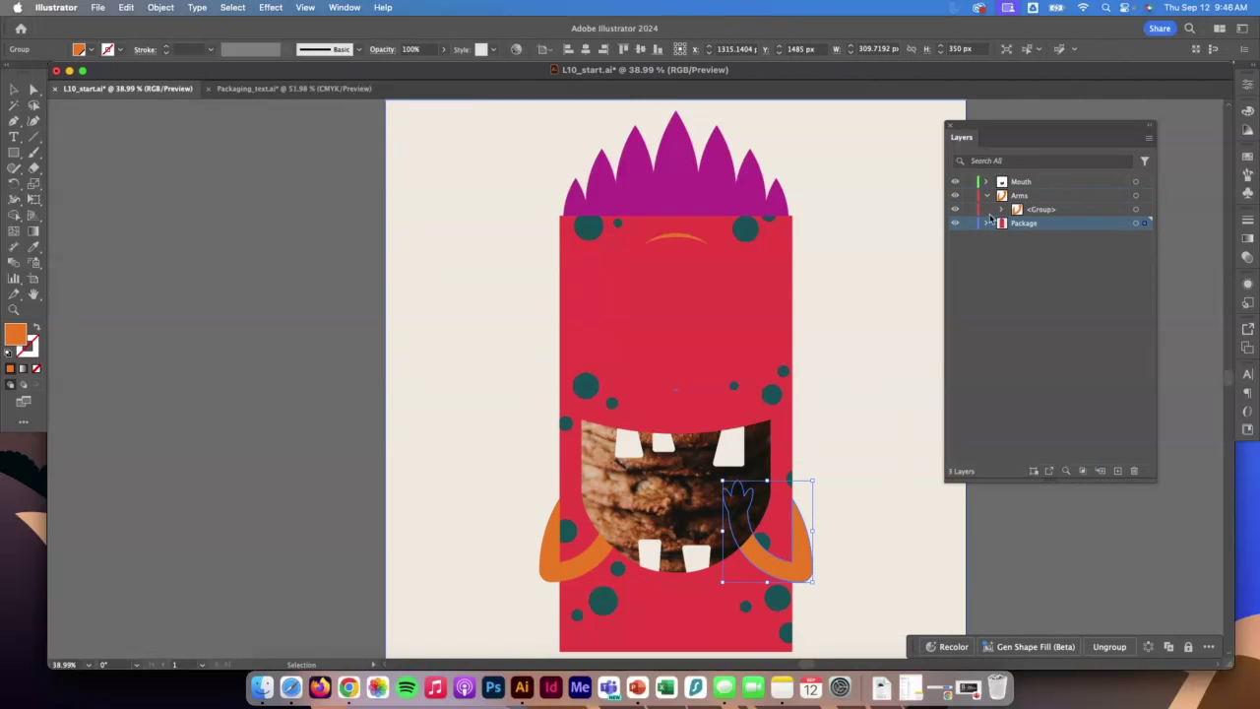
pyautogui.click(1001, 209)
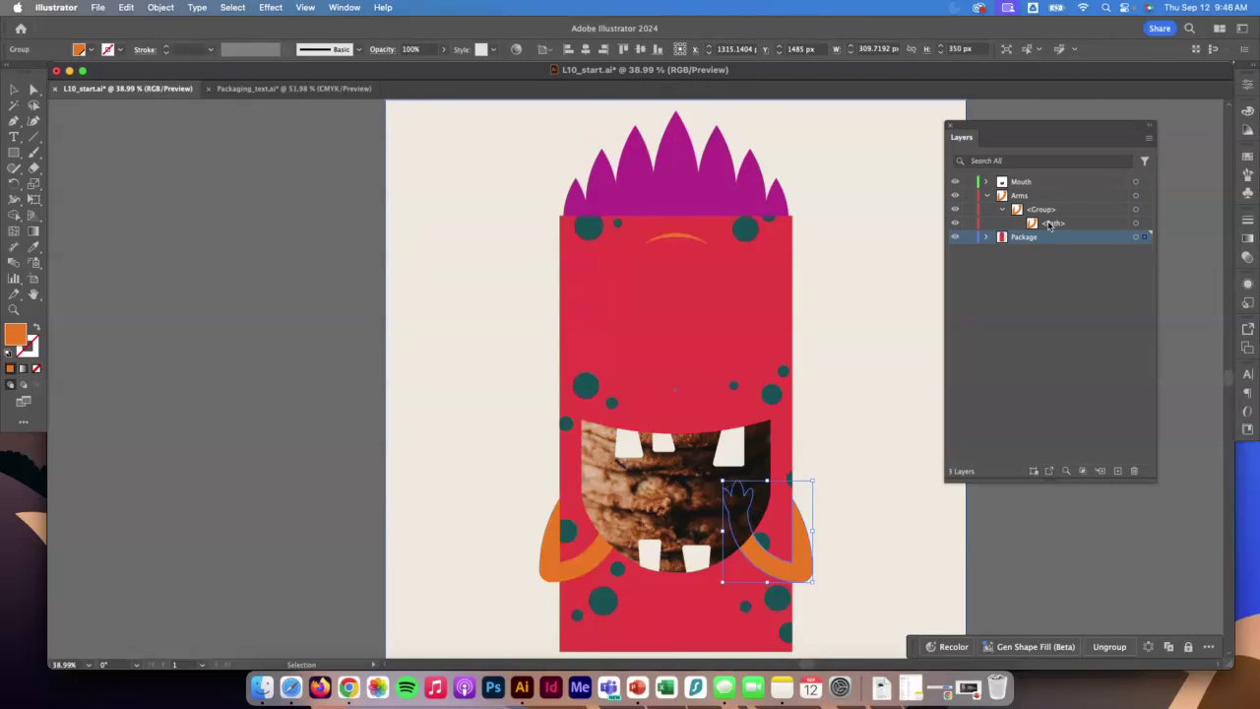
pyautogui.click(1050, 224)
pyautogui.click(987, 238)
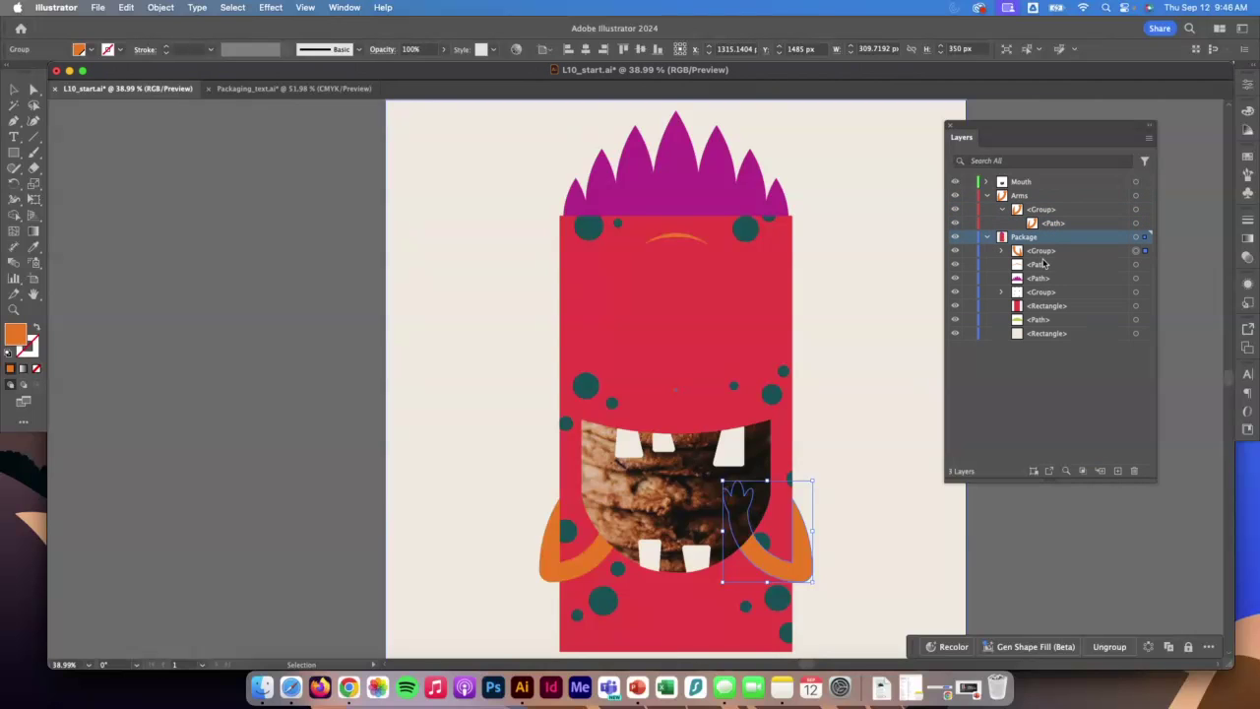
pyautogui.moveTo(1046, 252); pyautogui.dragTo(1036, 203)
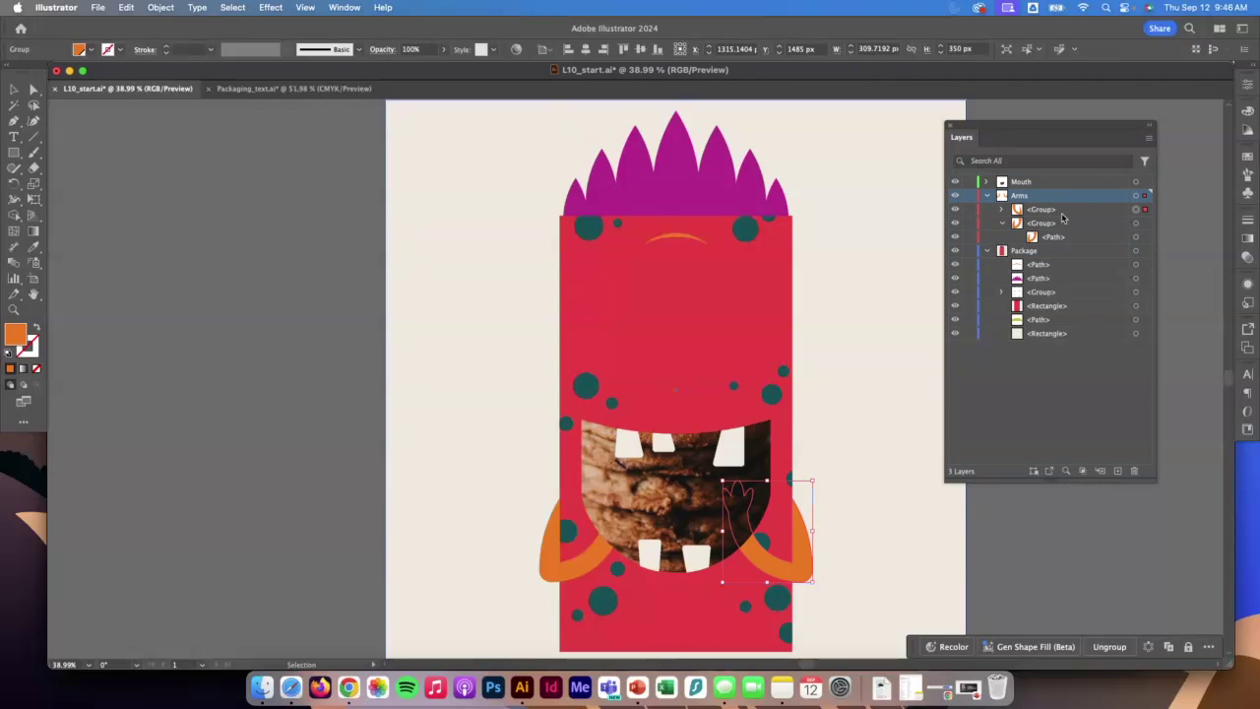
# Step: Collapse the Arms layer and stack it above the Mouth layer
pyautogui.click(1002, 223)
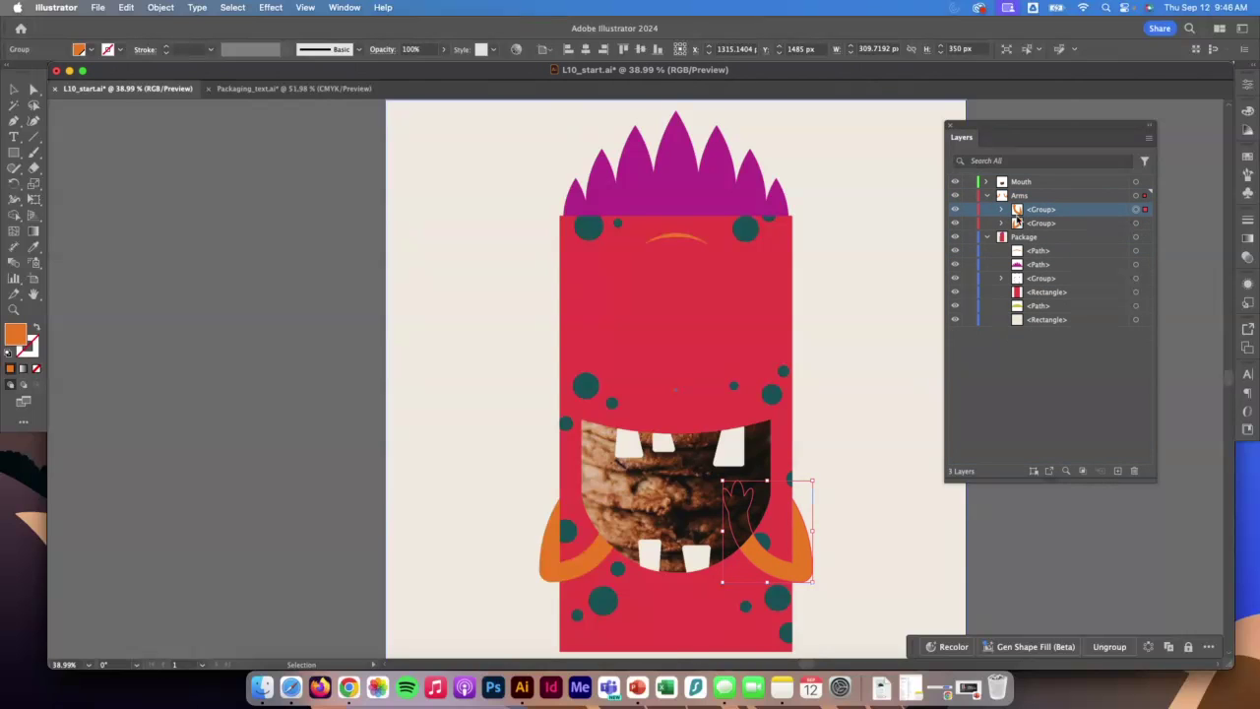
pyautogui.click(1016, 223)
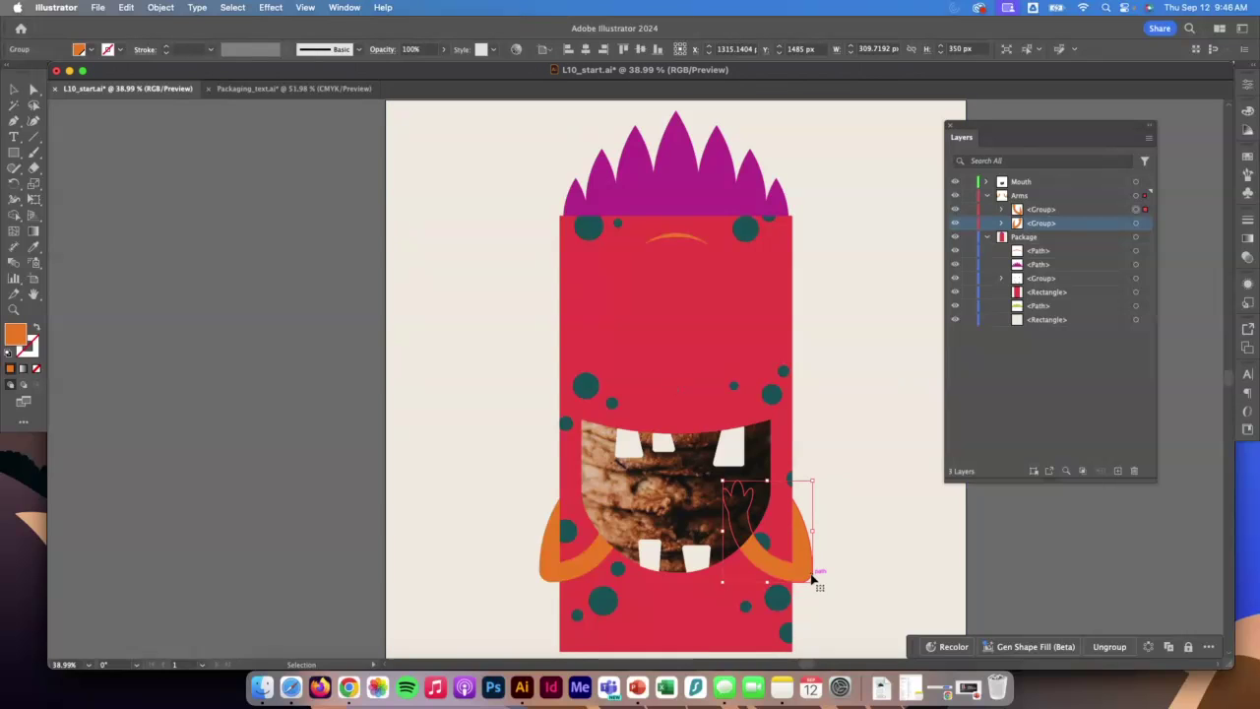
pyautogui.click(986, 195)
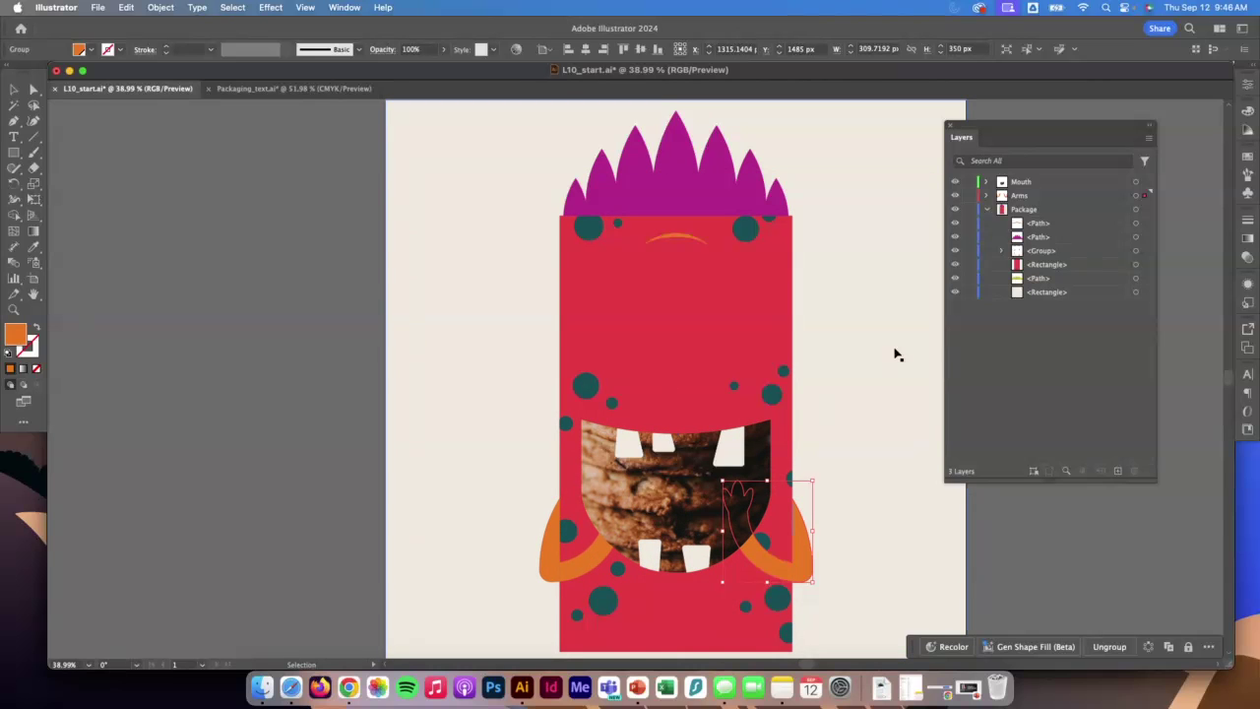
pyautogui.moveTo(1024, 197); pyautogui.dragTo(1026, 178)
# Step: Lock the beige background rectangle at the bottom of the Package layer
pyautogui.click(865, 405)
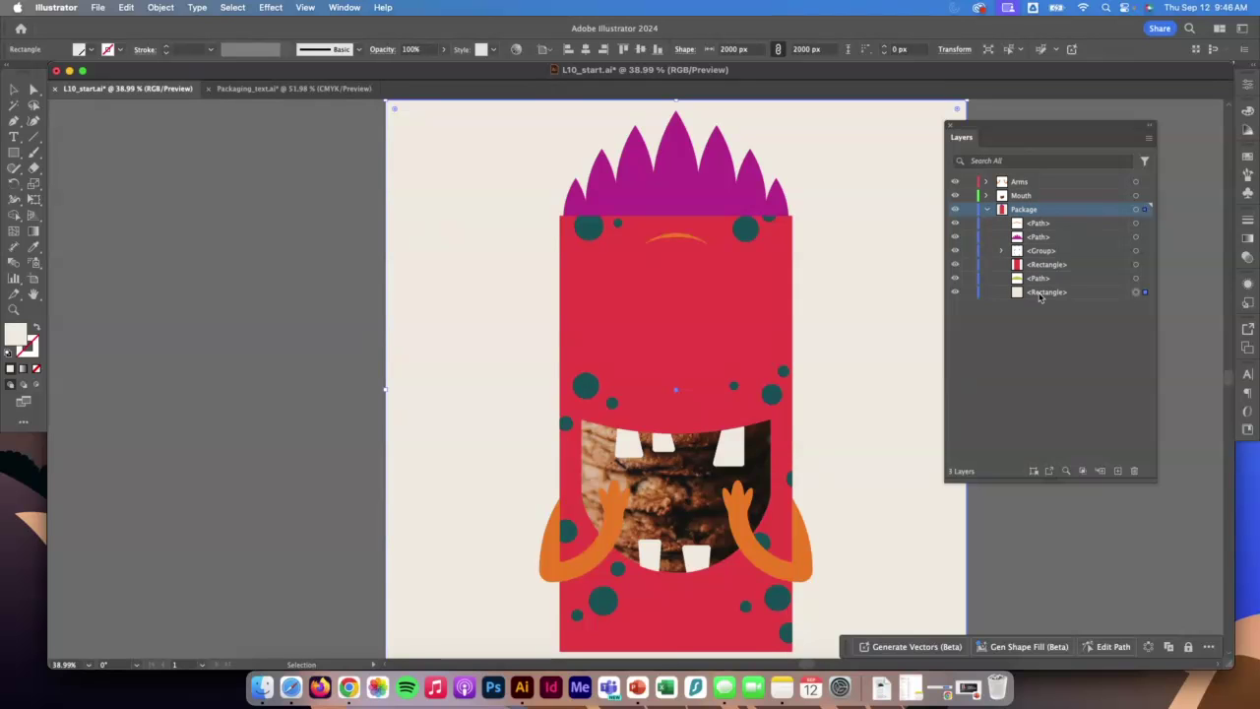
pyautogui.press('super+z')
pyautogui.press('super+z')
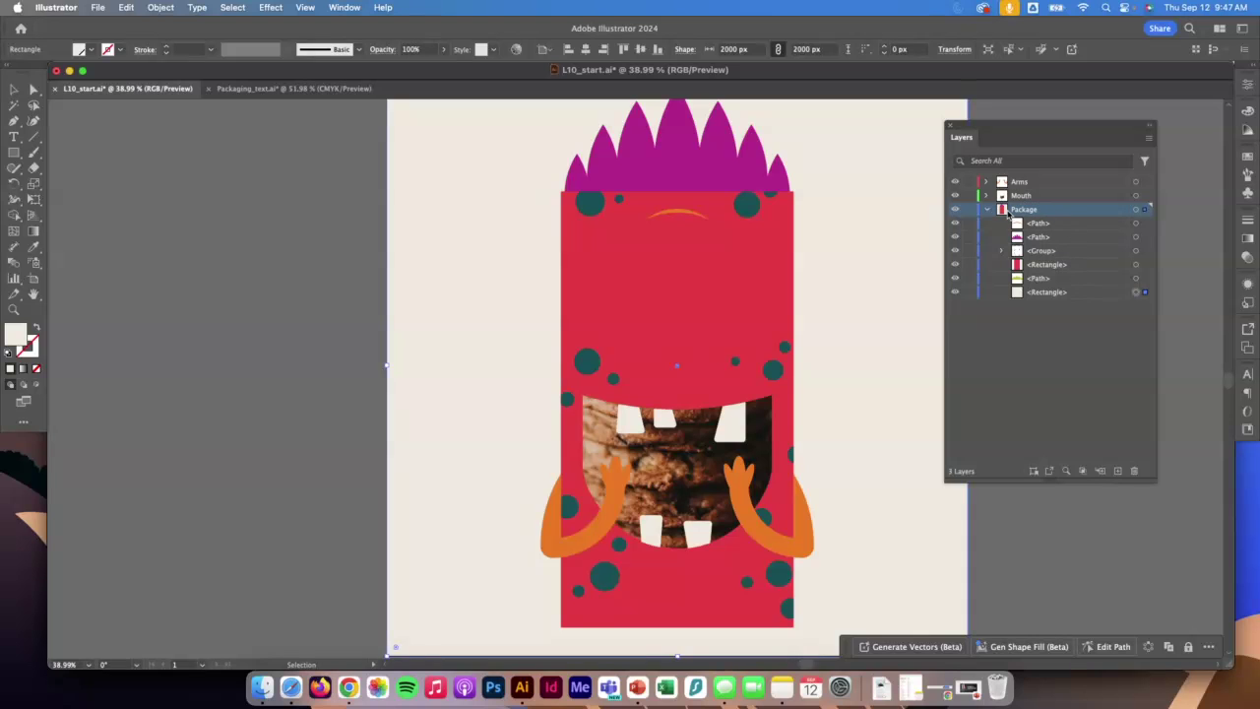
pyautogui.click(968, 292)
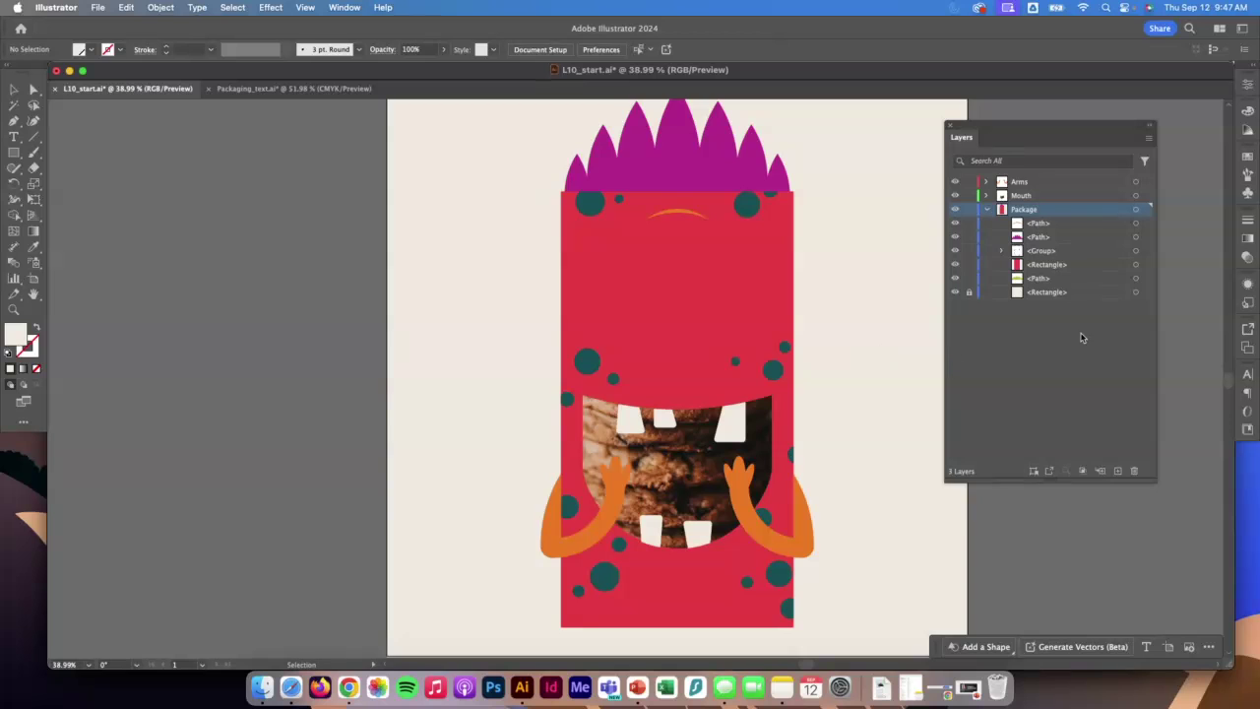
# Step: Stack the green belly path above the red rectangle in the Package layer, check the spots group's visibility, and collapse the layer
pyautogui.click(1042, 282)
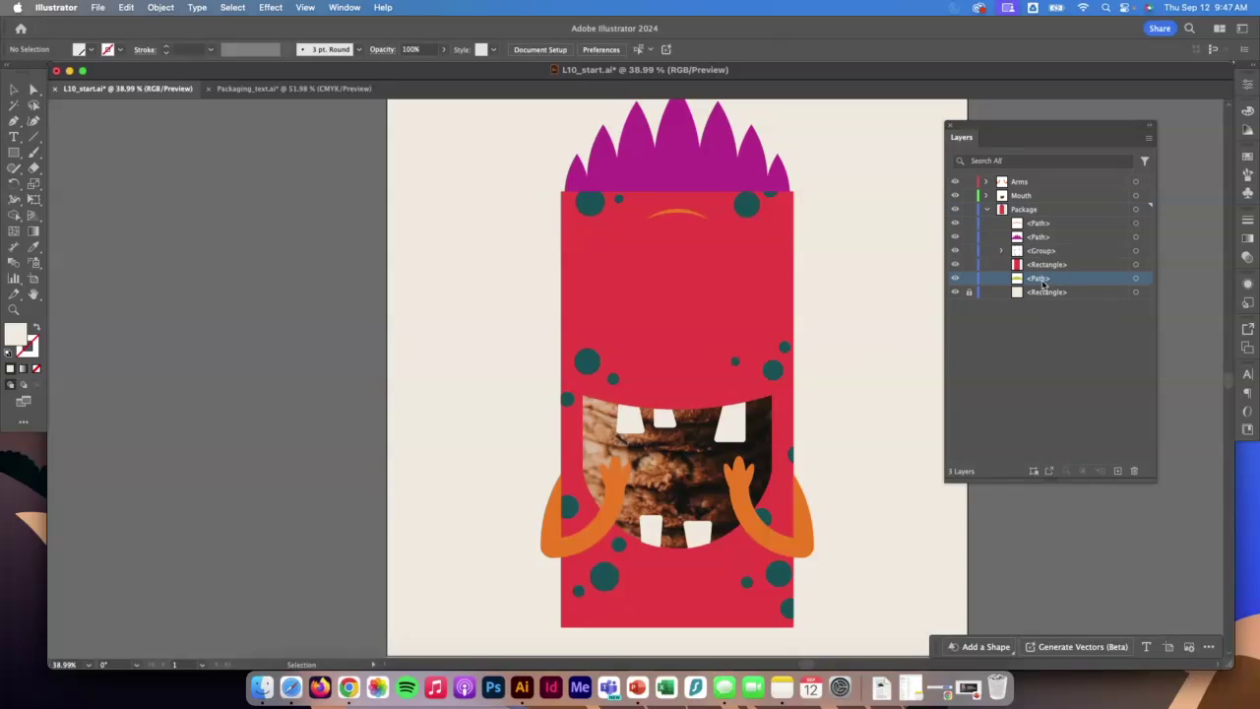
pyautogui.click(1136, 278)
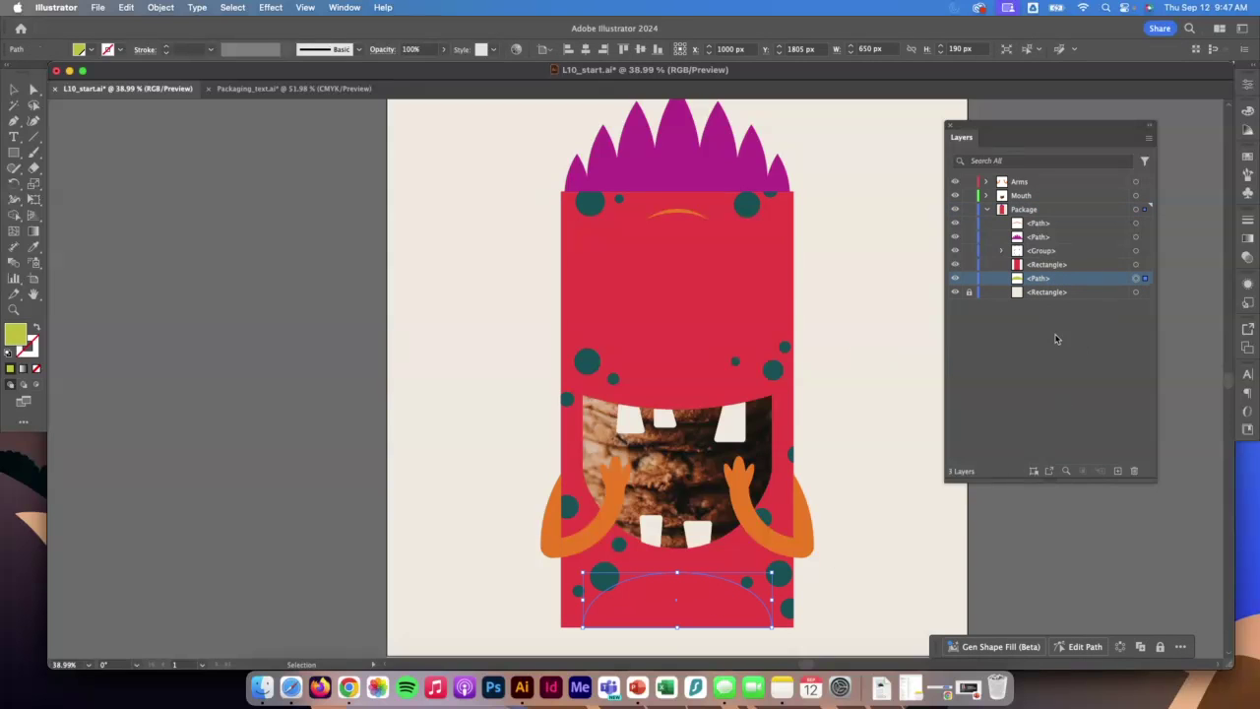
pyautogui.moveTo(1061, 280); pyautogui.dragTo(1062, 263)
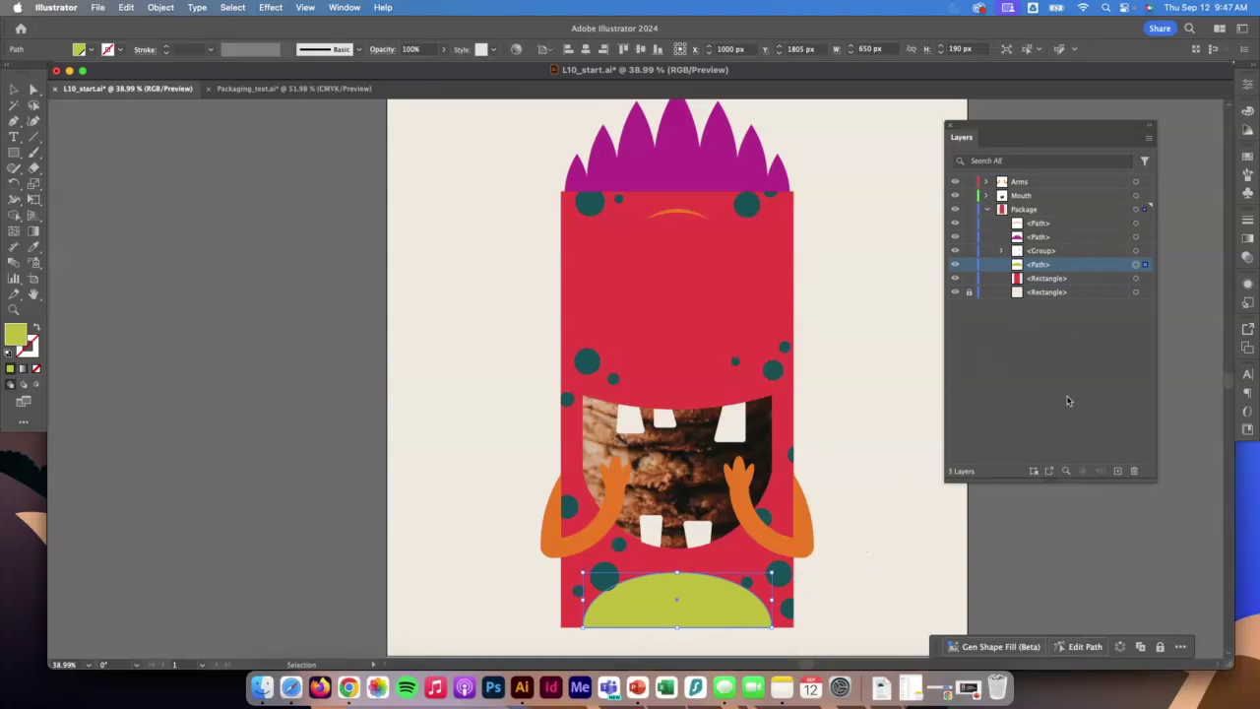
pyautogui.click(954, 251)
pyautogui.click(954, 251)
pyautogui.click(988, 208)
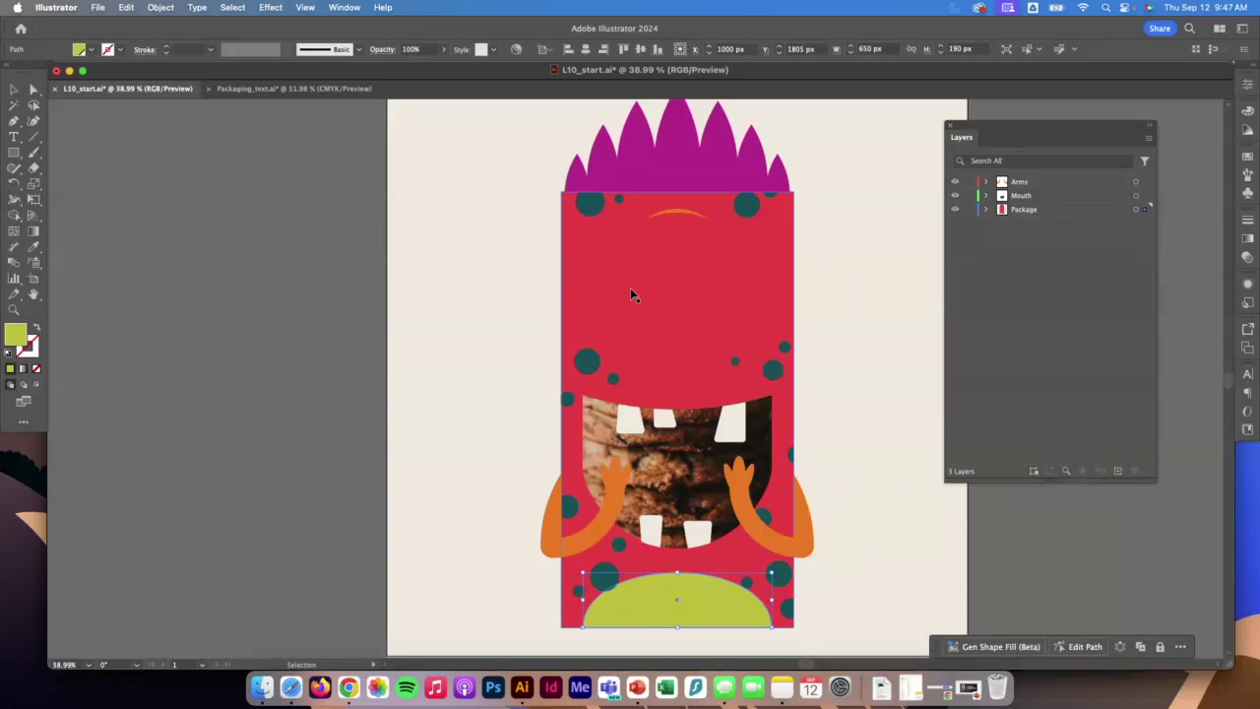
# Step: Switch to Packaging_text.ai and inspect the contents of the Brand text and Cookie type layers, including the Chocolate Chip text
pyautogui.click(246, 88)
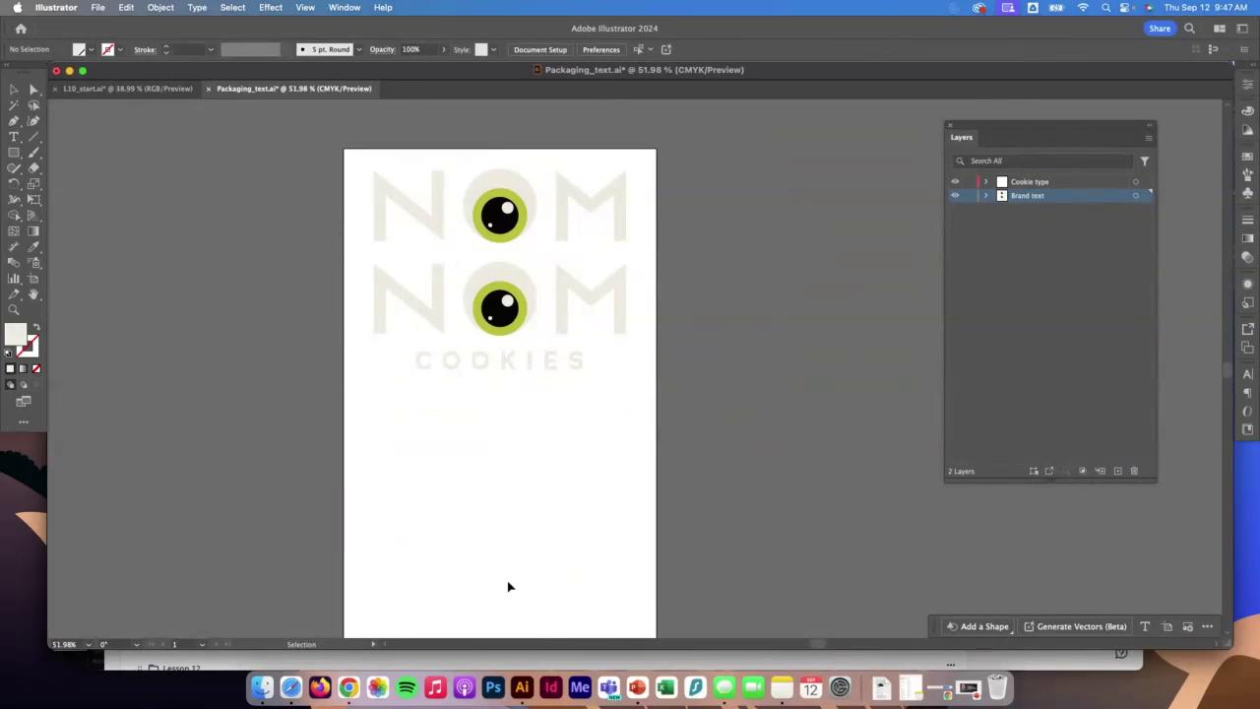
pyautogui.click(954, 196)
pyautogui.click(954, 196)
pyautogui.click(1034, 183)
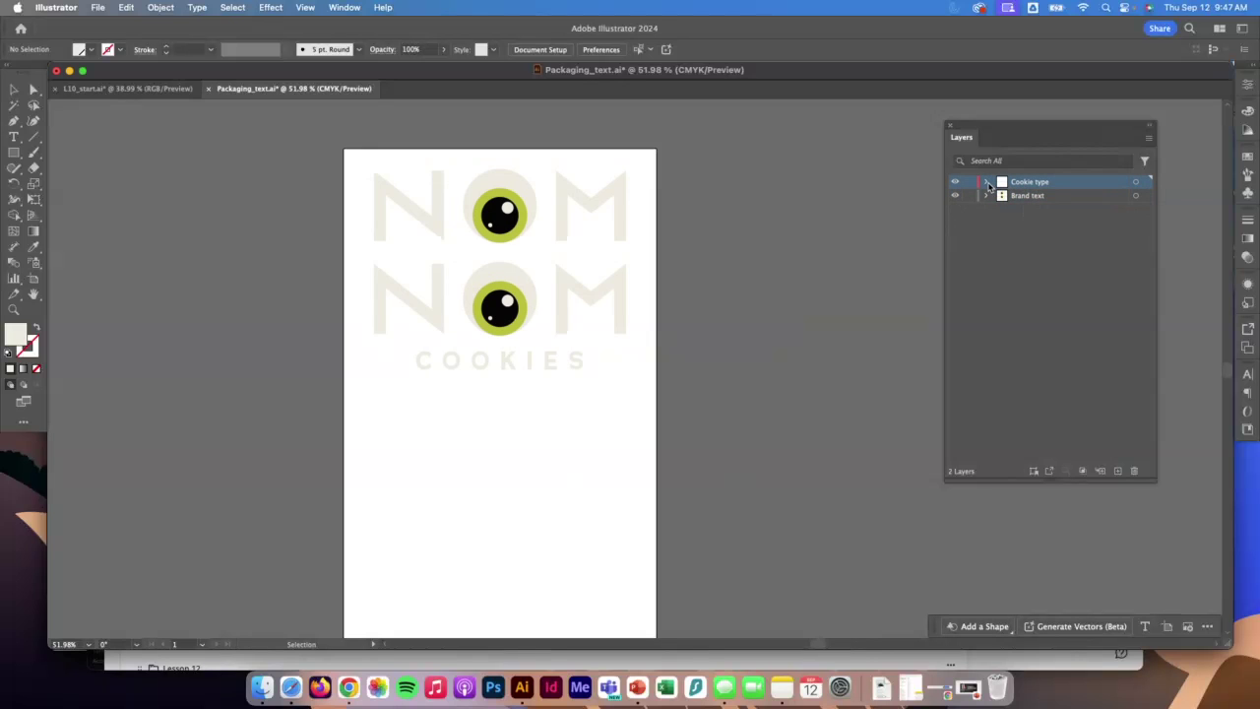
pyautogui.click(988, 183)
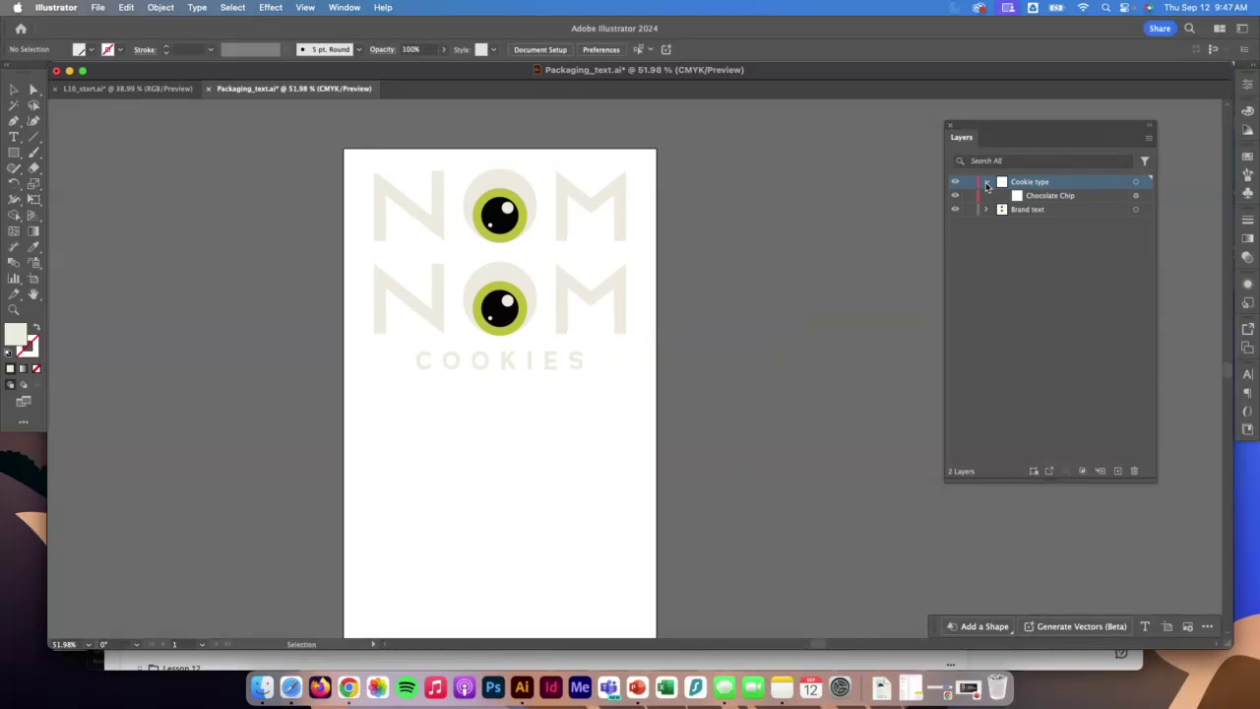
pyautogui.click(1135, 195)
pyautogui.scroll(-3, 771, 318)
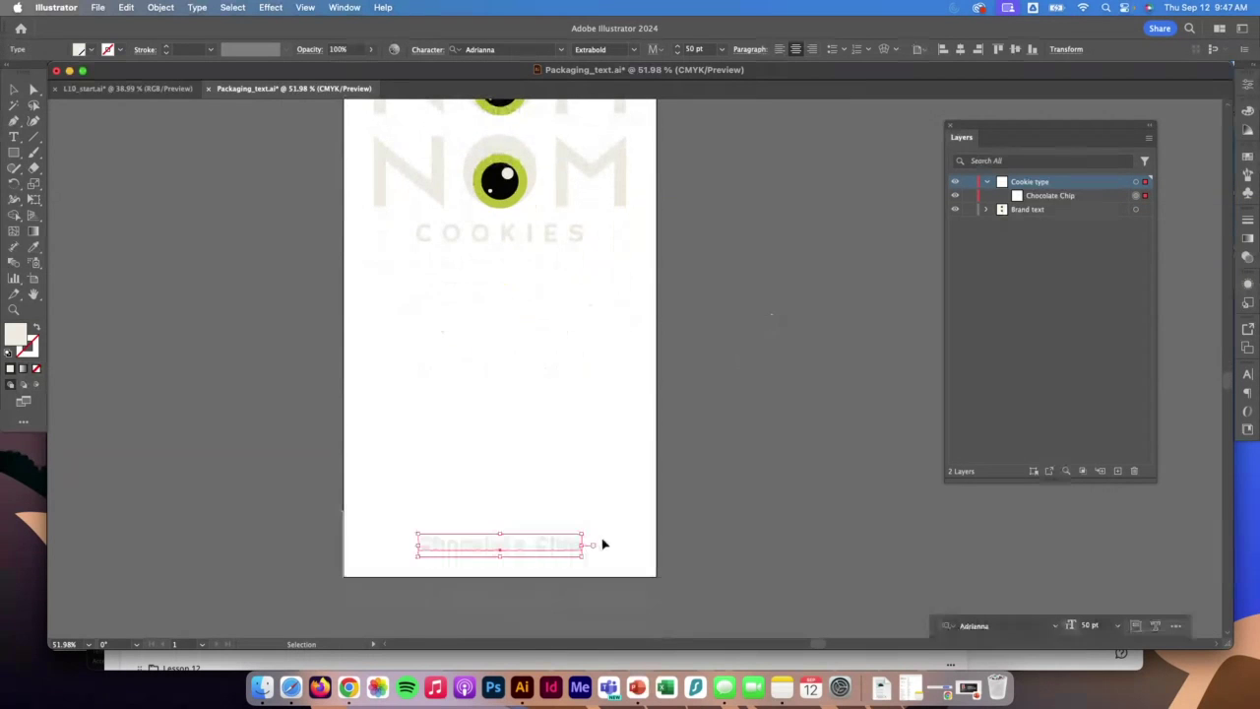
# Step: Select and copy all the NOM NOM COOKIES brand artwork together with the Chocolate Chip text on the artboard
pyautogui.click(14, 309)
pyautogui.keyDown('alt'); pyautogui.click(369, 329); pyautogui.keyUp('alt')
pyautogui.hscroll(-5, 411, 326)
pyautogui.scroll(2, 412, 326)
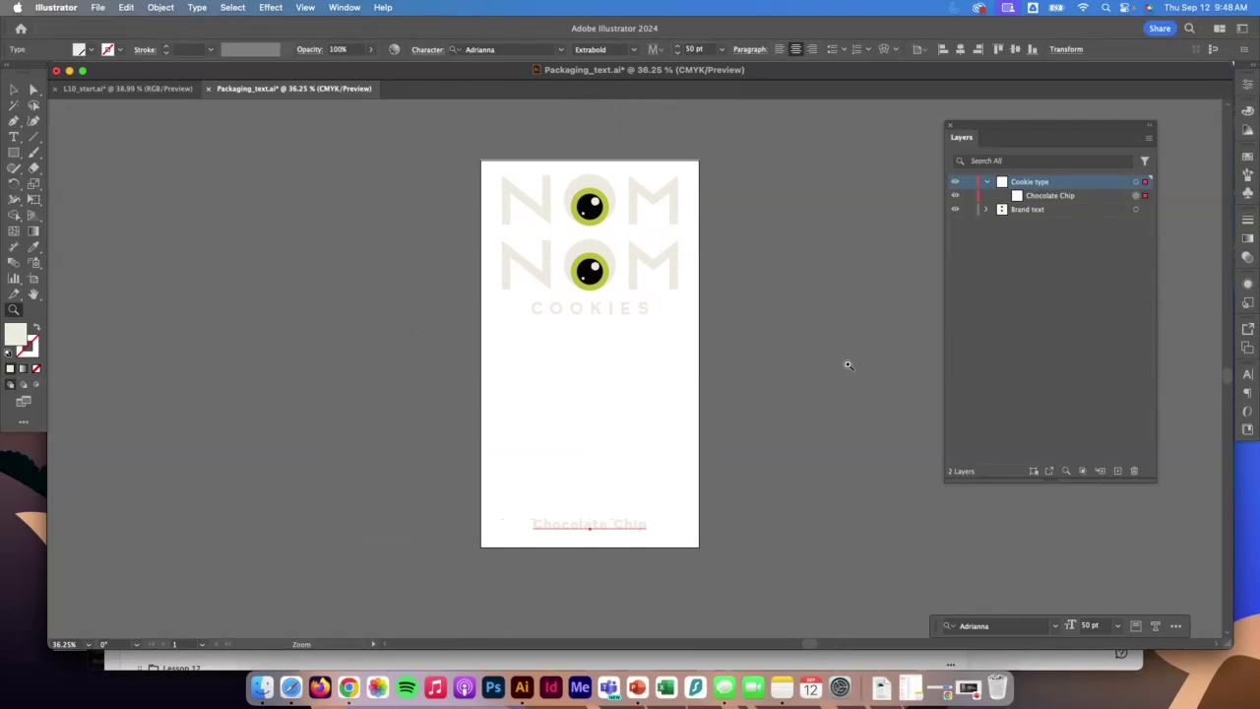
pyautogui.click(14, 89)
pyautogui.moveTo(360, 176); pyautogui.dragTo(785, 583)
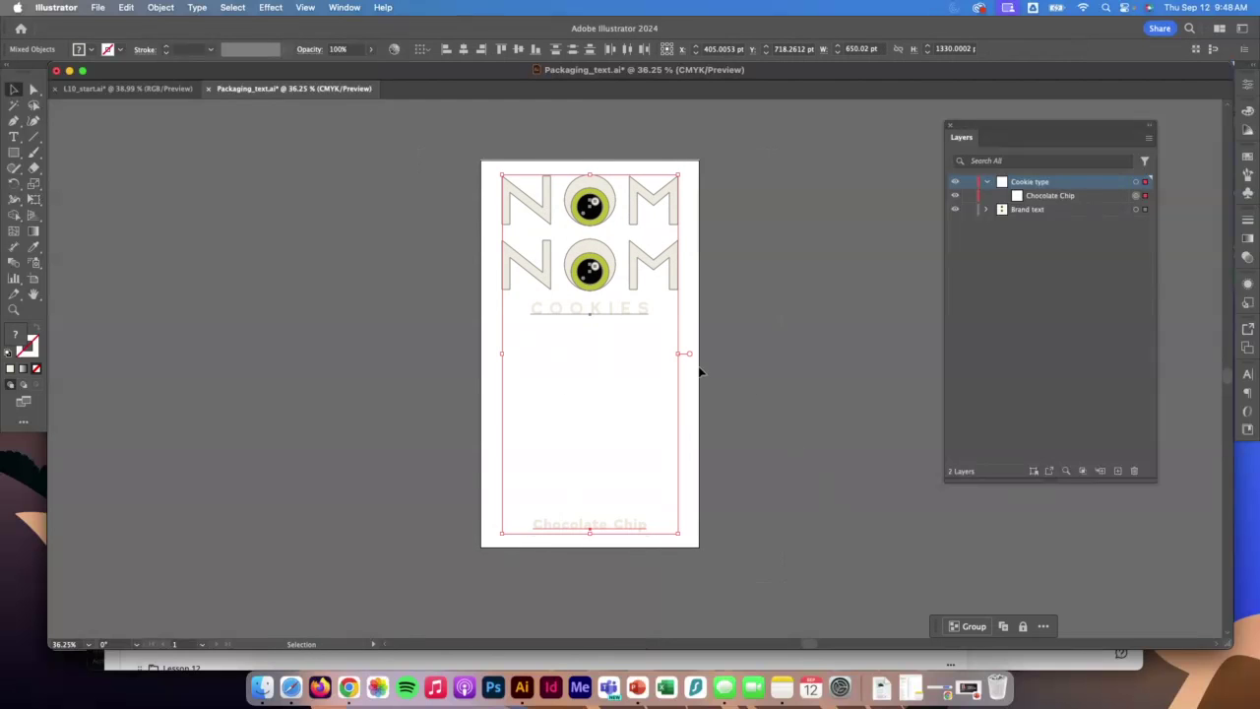
# Step: Paste the copied packaging text into L10_start.ai with its layers, resolving the swatch conflict with Merge swatches
pyautogui.press('super+grave')
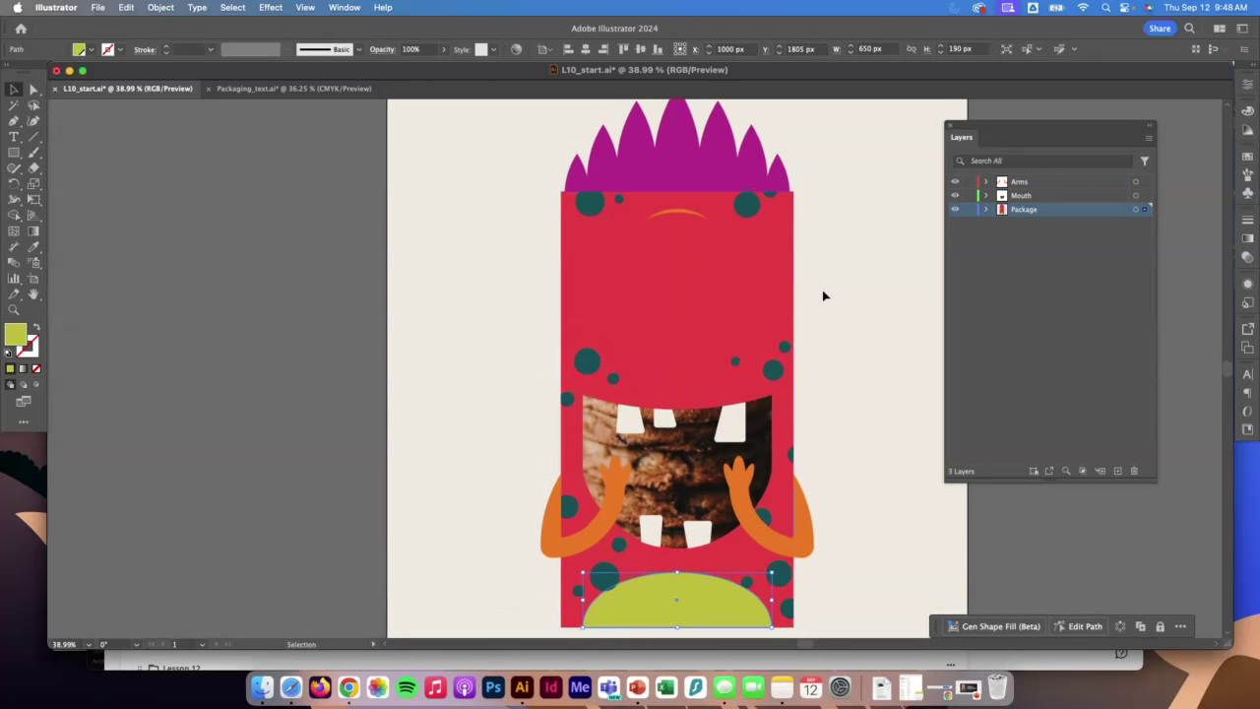
pyautogui.press('super+v')
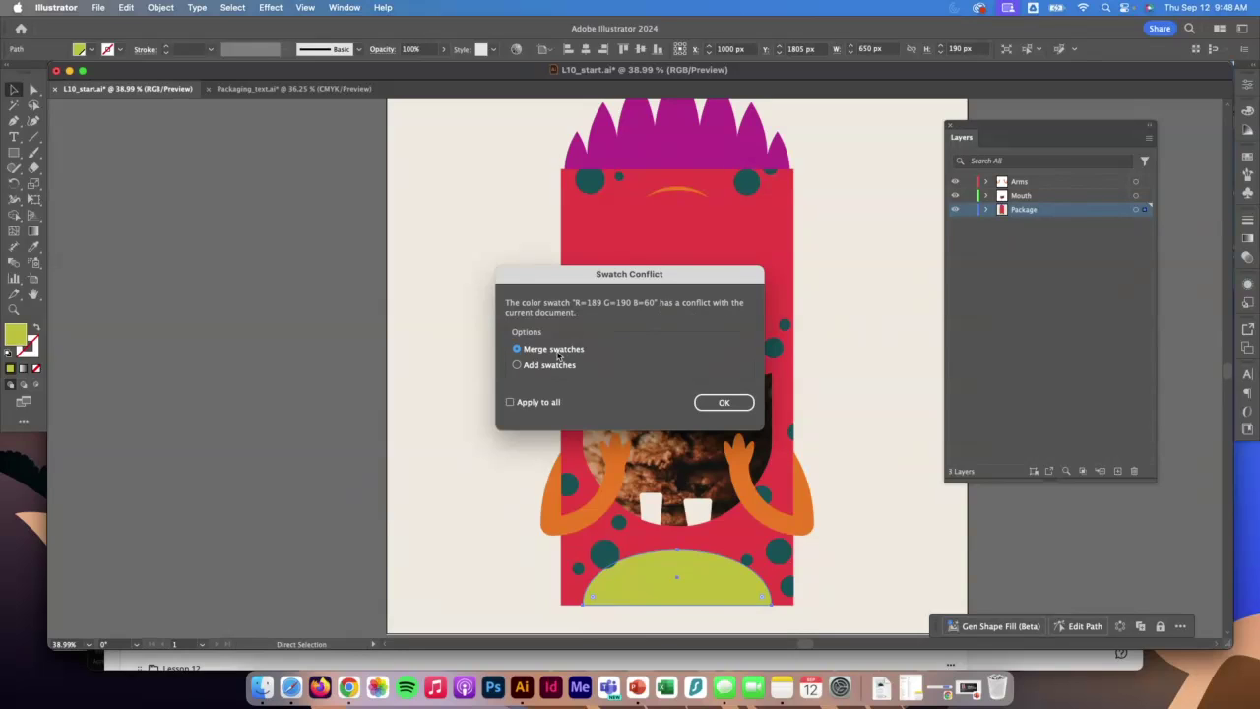
pyautogui.click(724, 404)
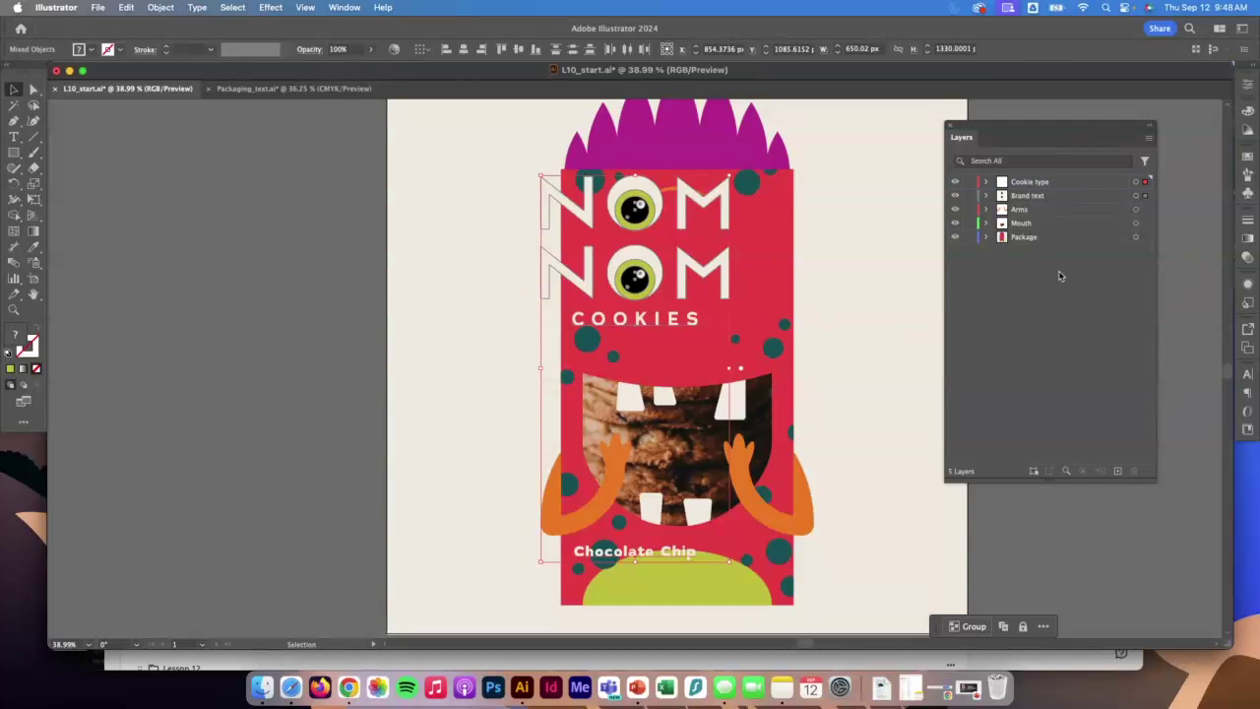
# Step: Move the Chocolate Chip text onto the green belly, centering it horizontally, and deselect it
pyautogui.click(954, 182)
pyautogui.click(954, 182)
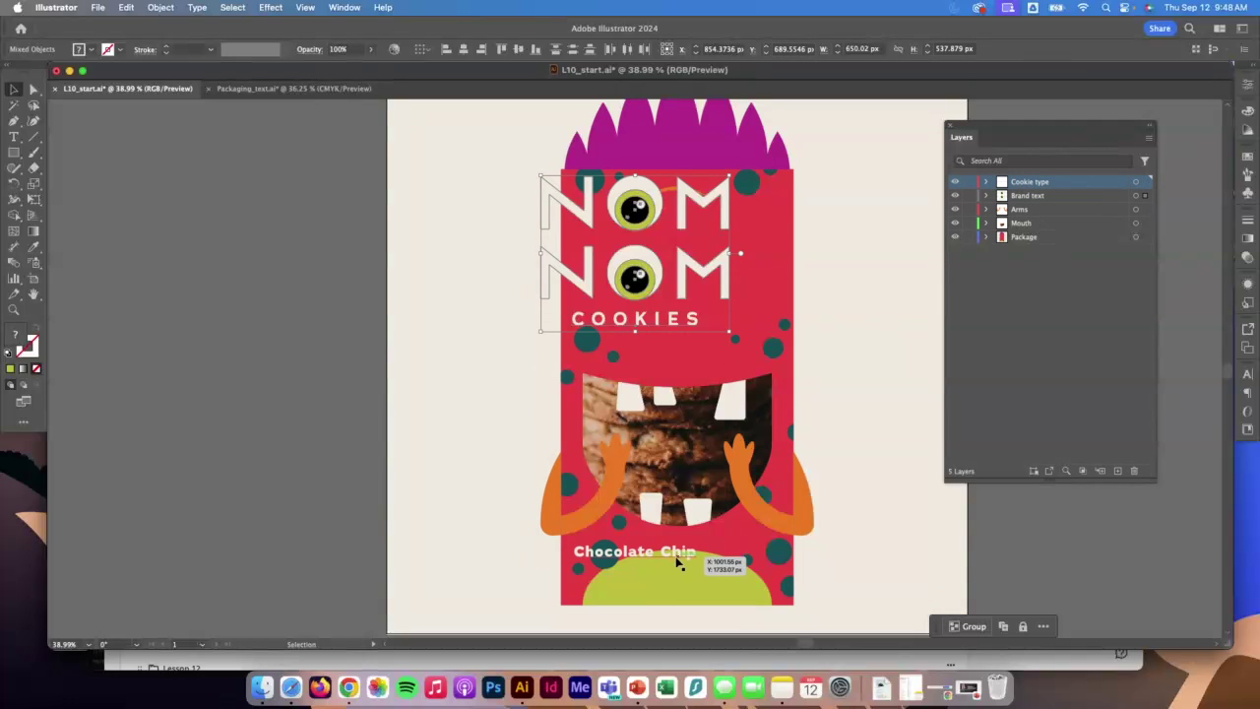
pyautogui.moveTo(677, 563); pyautogui.dragTo(712, 595)
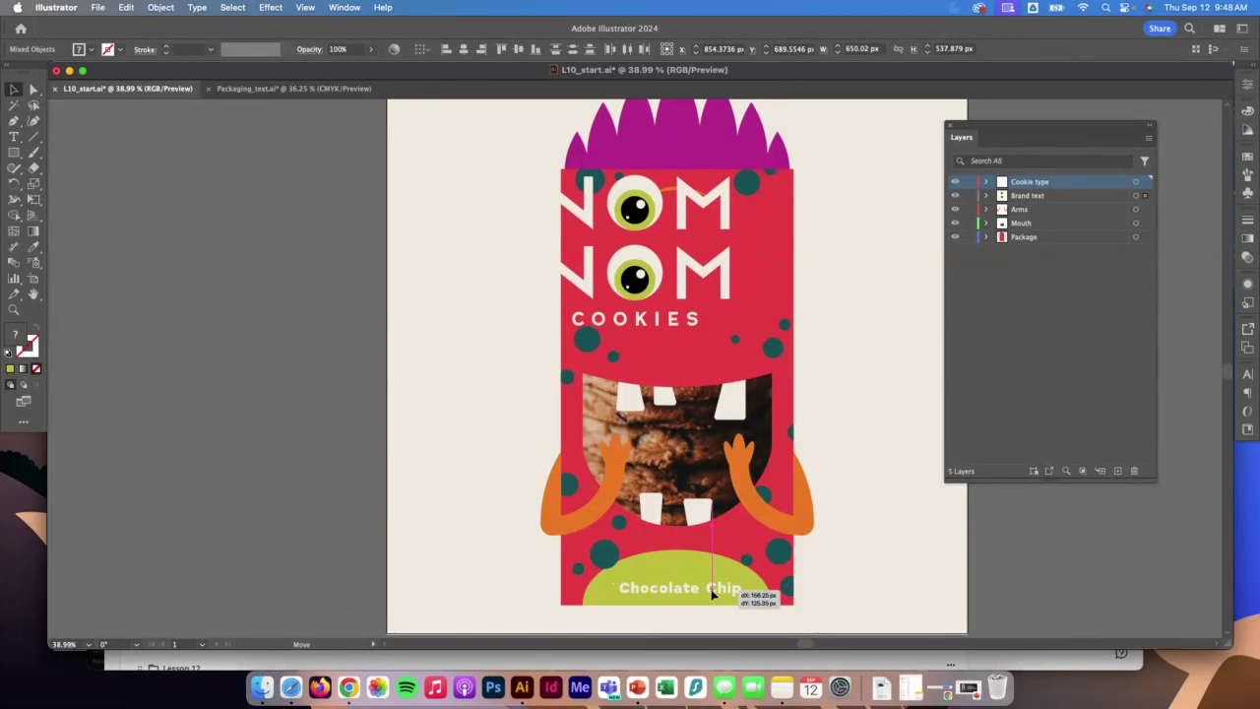
pyautogui.click(849, 576)
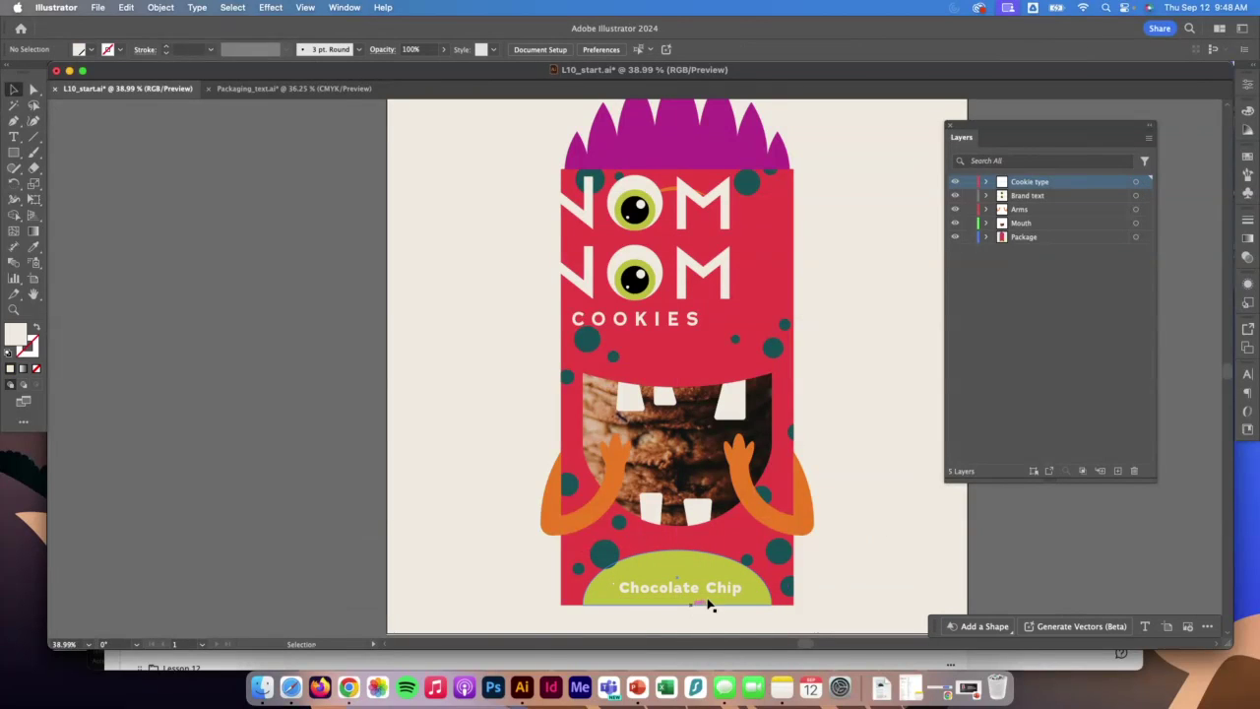
# Step: Select all artwork in the Brand text layer and center it on the red package above the mouth, at about X 1000 px, Y 756 px
pyautogui.click(1038, 196)
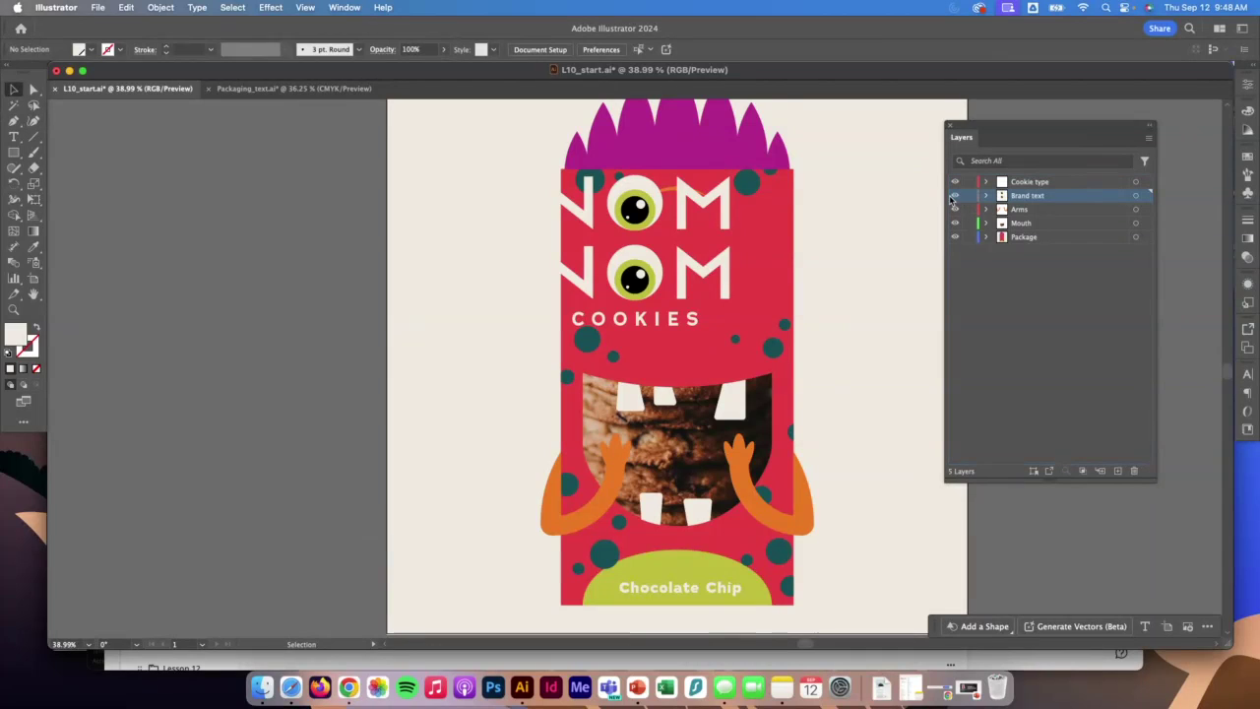
pyautogui.click(986, 196)
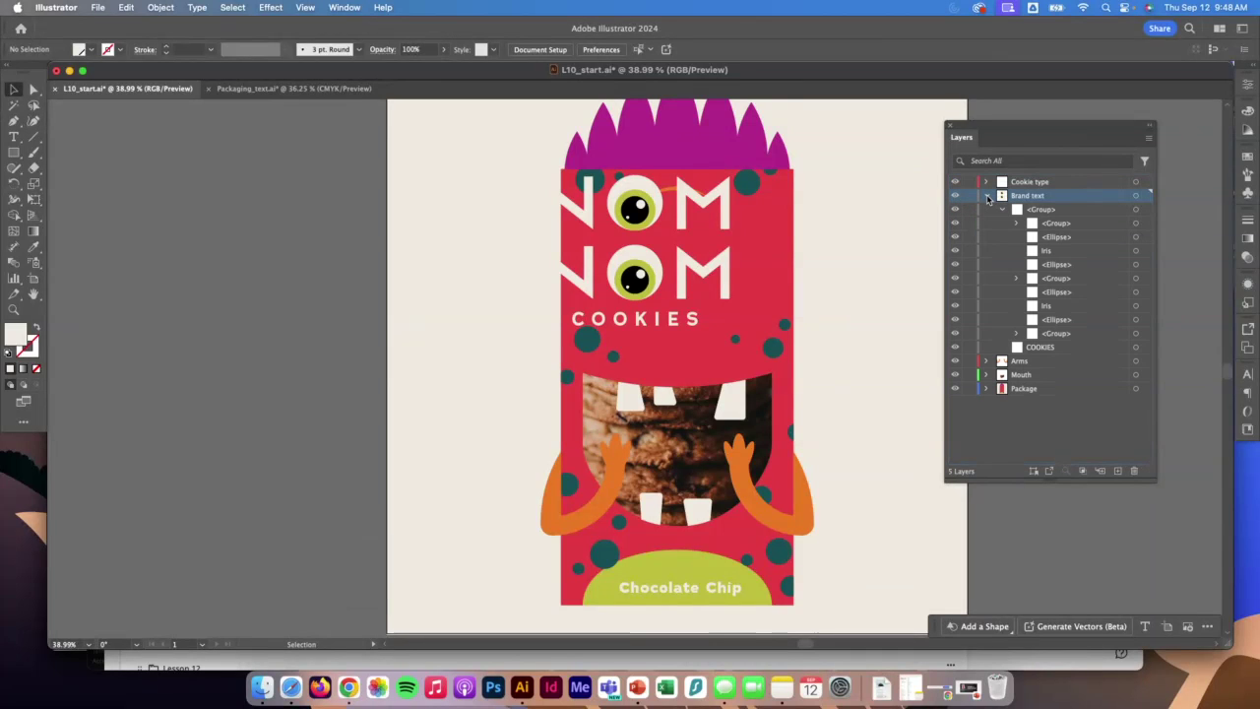
pyautogui.click(986, 196)
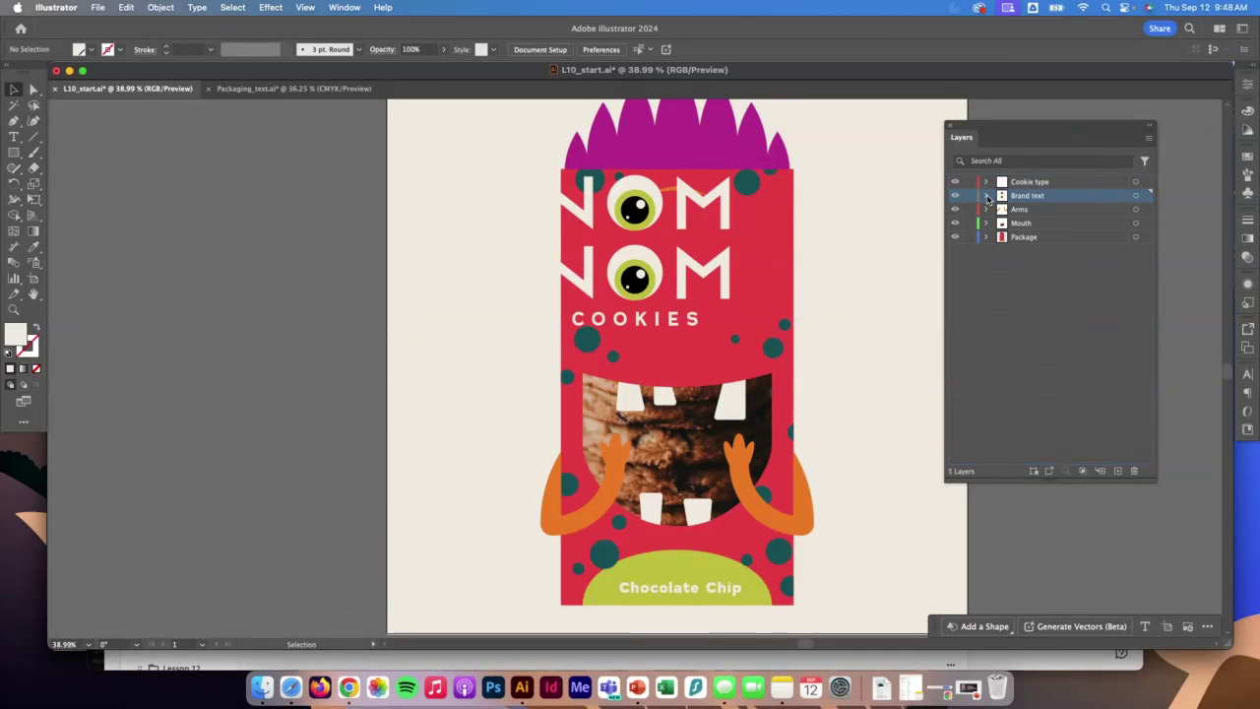
pyautogui.click(1139, 198)
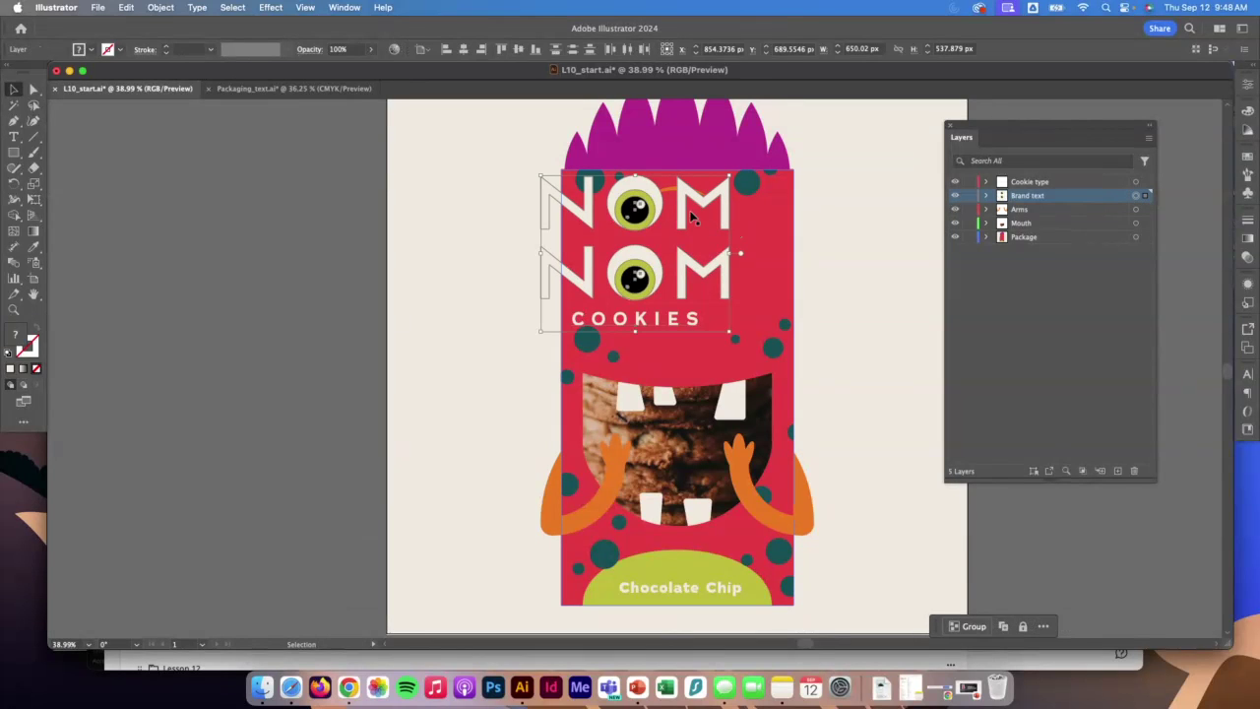
pyautogui.moveTo(692, 217); pyautogui.dragTo(726, 226)
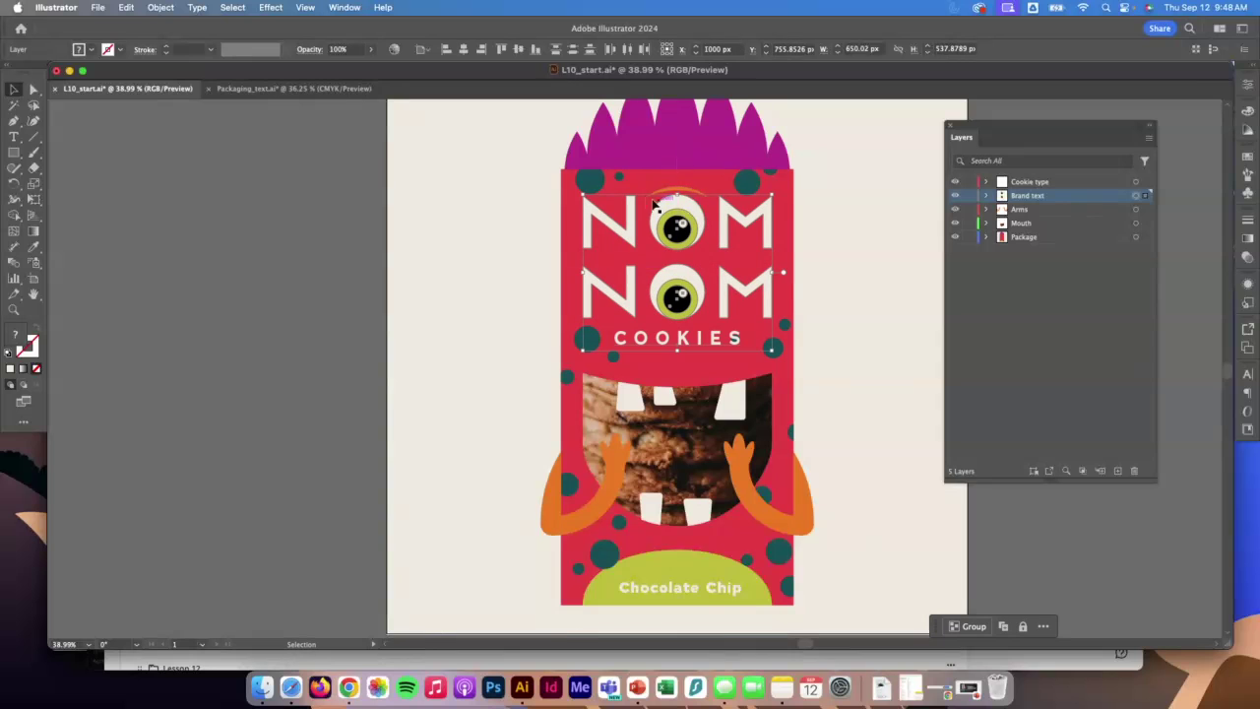
pyautogui.click(863, 260)
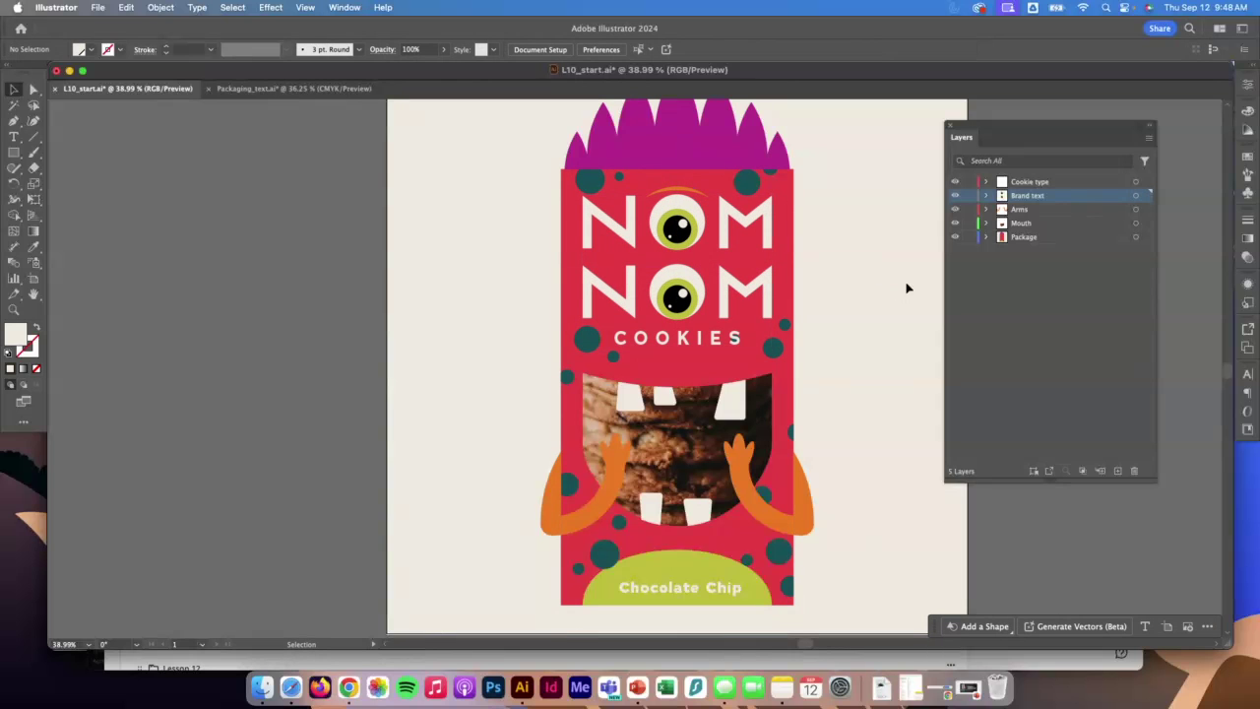
# Step: Select both Iris ellipses in the Brand text layer, fill them with the light teal swatch, and deselect them
pyautogui.click(986, 196)
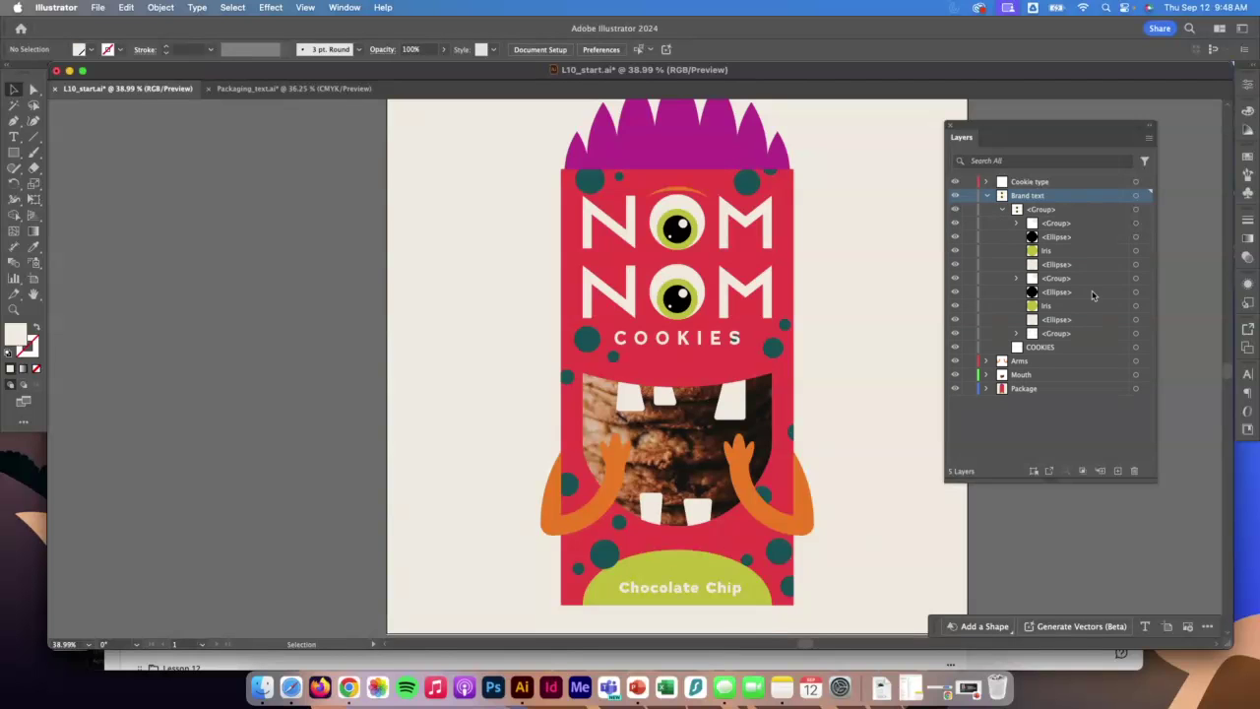
pyautogui.click(1077, 250)
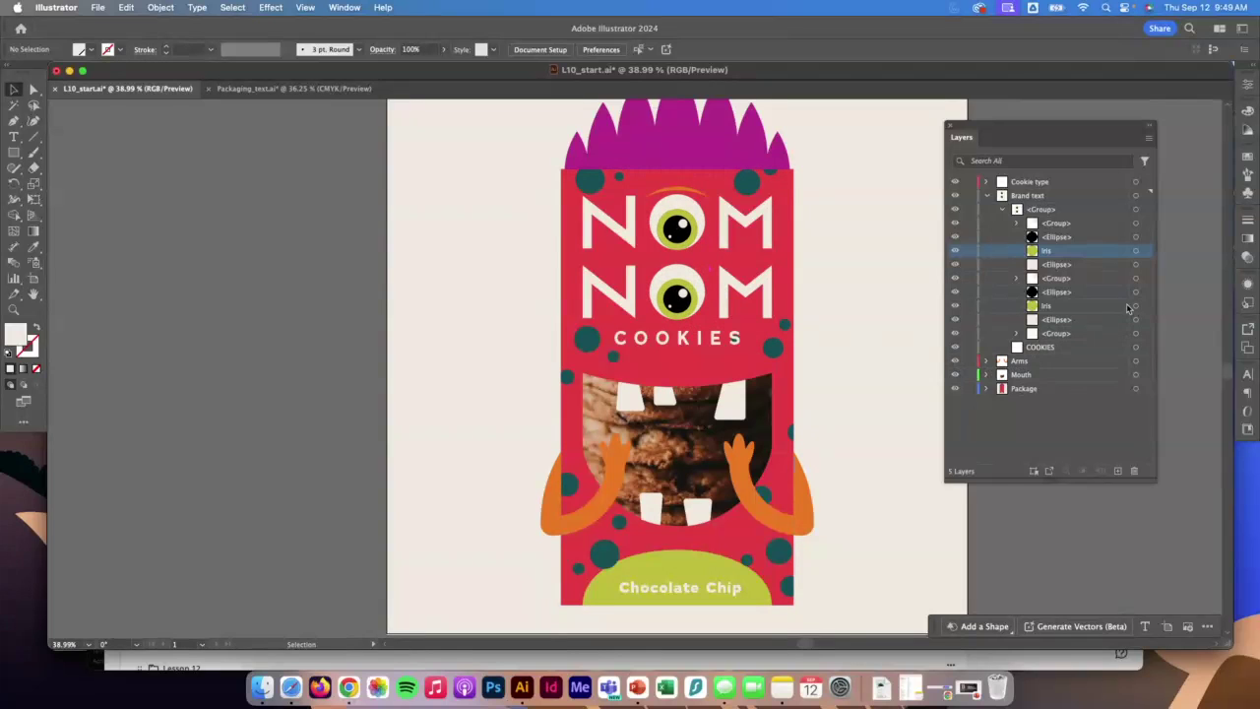
pyautogui.click(1136, 253)
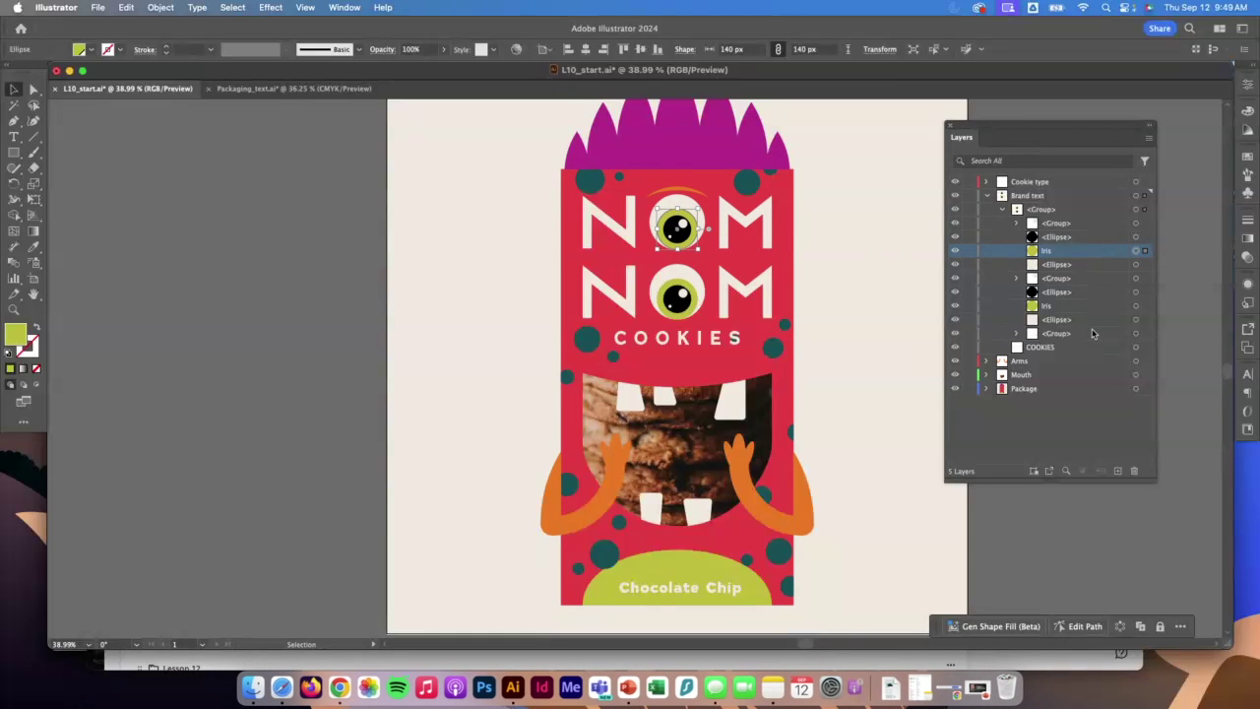
pyautogui.press('a')
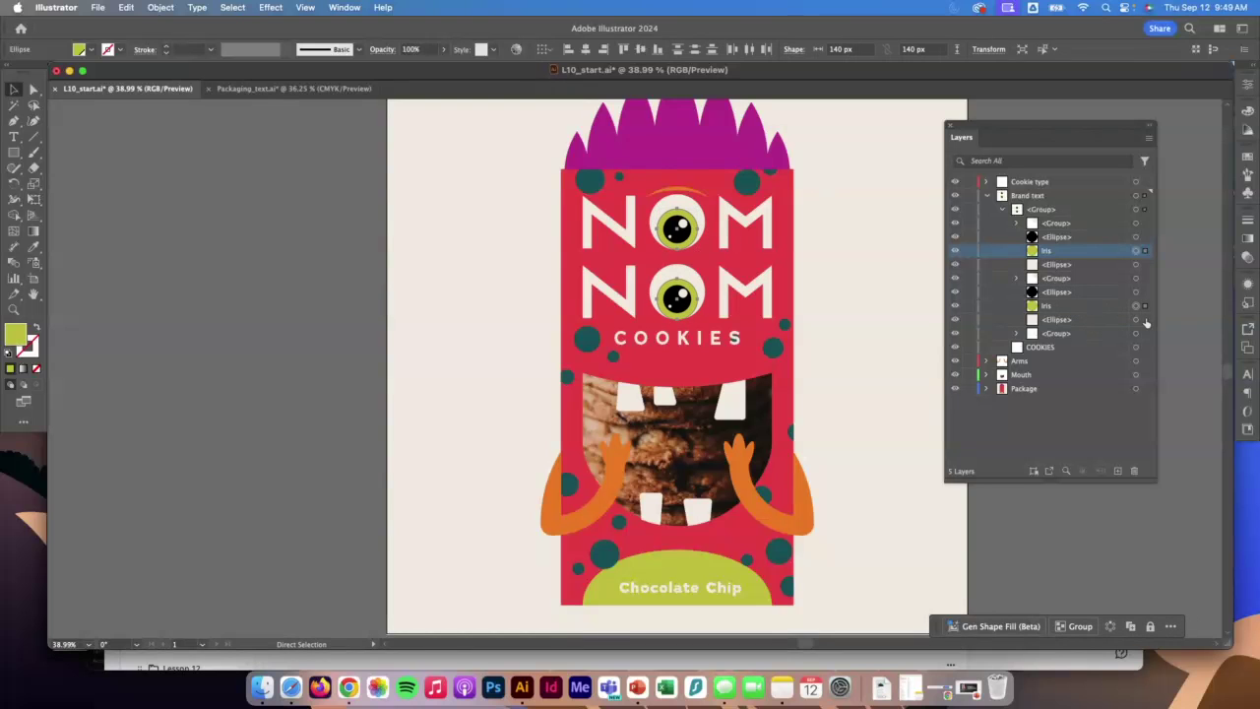
pyautogui.press('v')
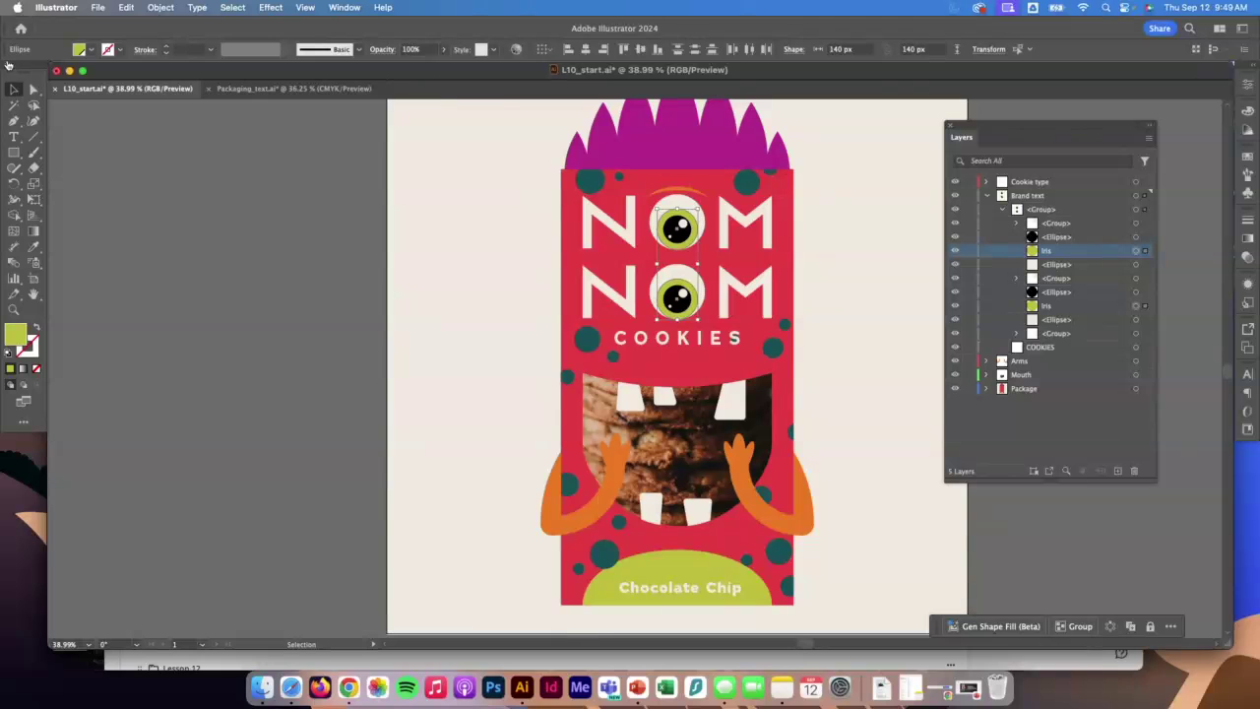
pyautogui.click(90, 51)
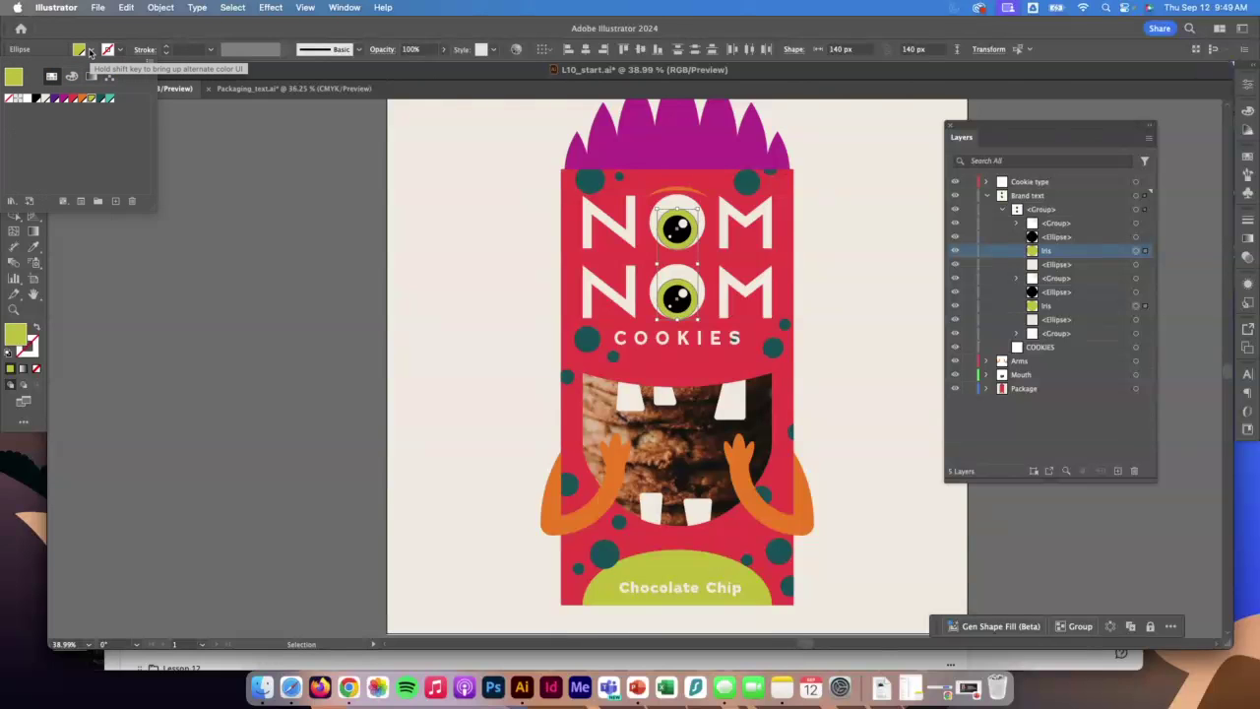
pyautogui.click(108, 100)
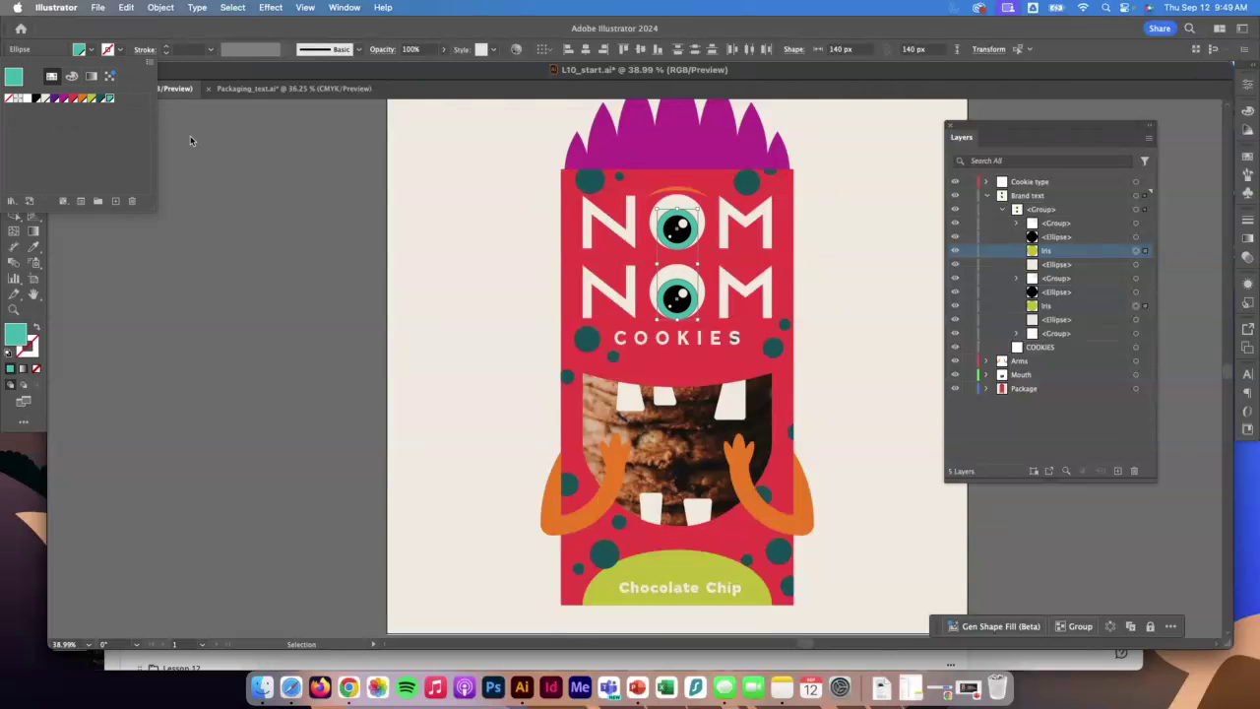
pyautogui.click(467, 230)
pyautogui.click(911, 242)
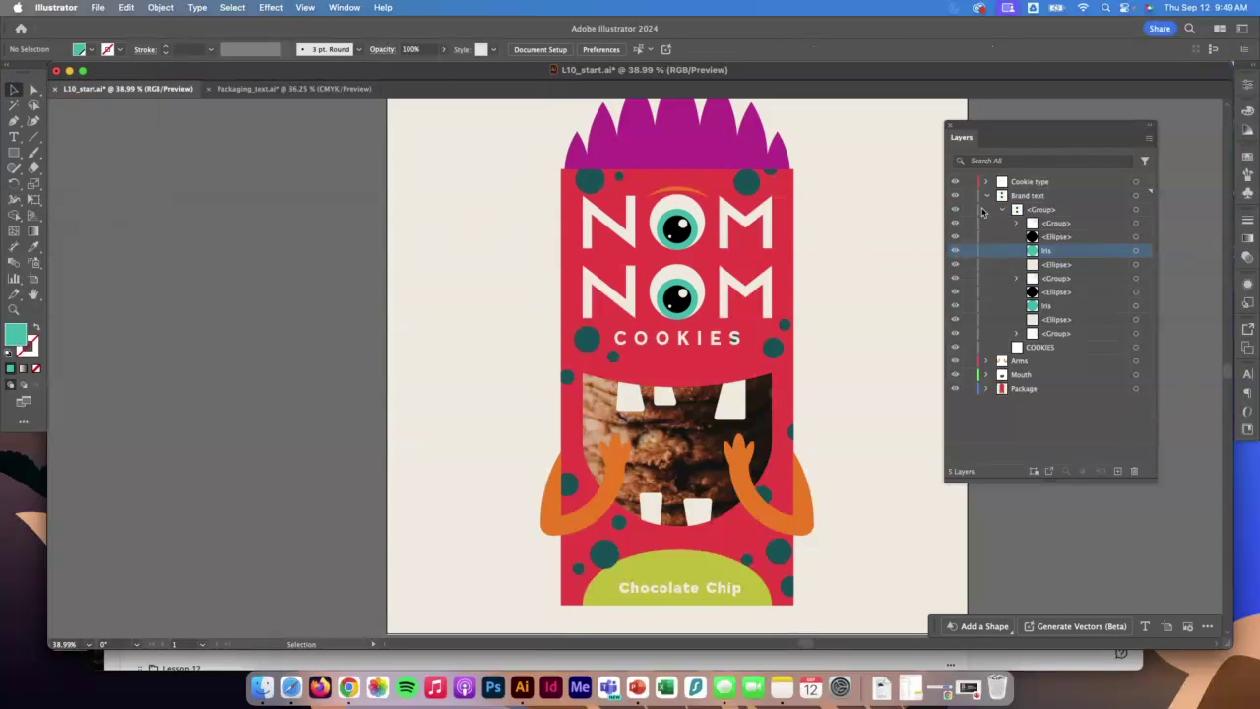
# Step: Move the Layers panel farther from the package artwork and collapse the Brand text layer
pyautogui.moveTo(1061, 128); pyautogui.dragTo(1106, 132)
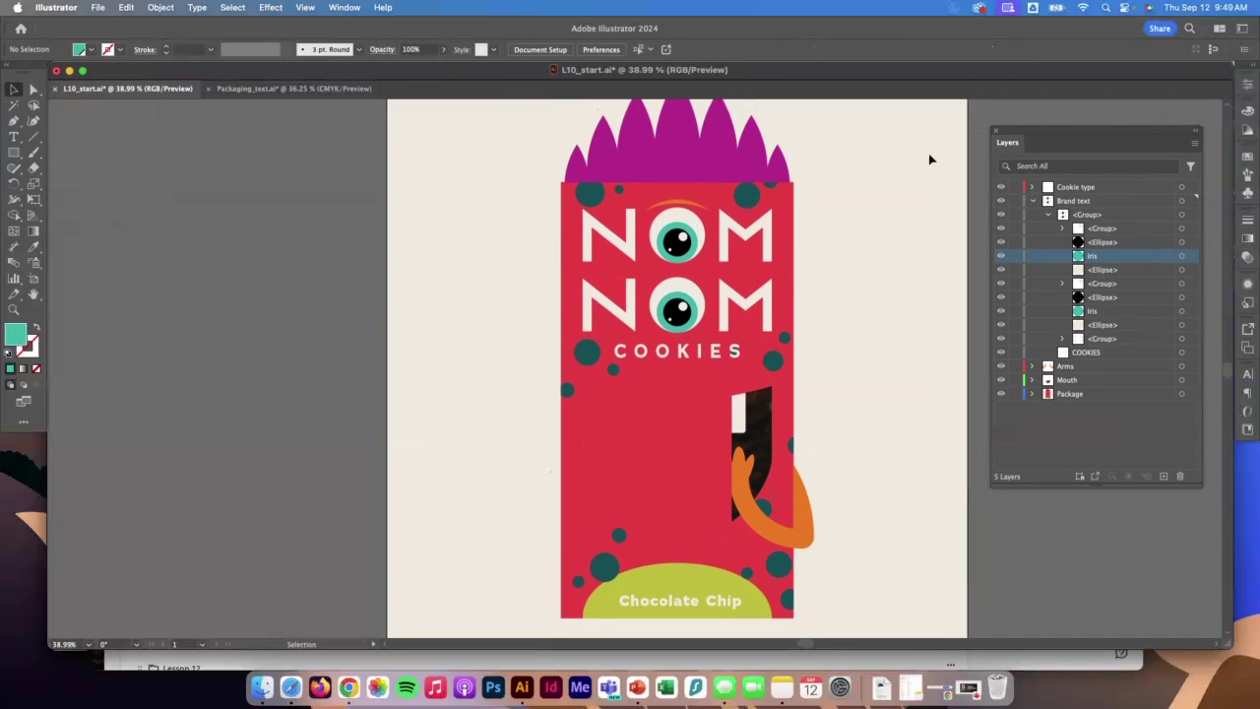
pyautogui.click(1034, 201)
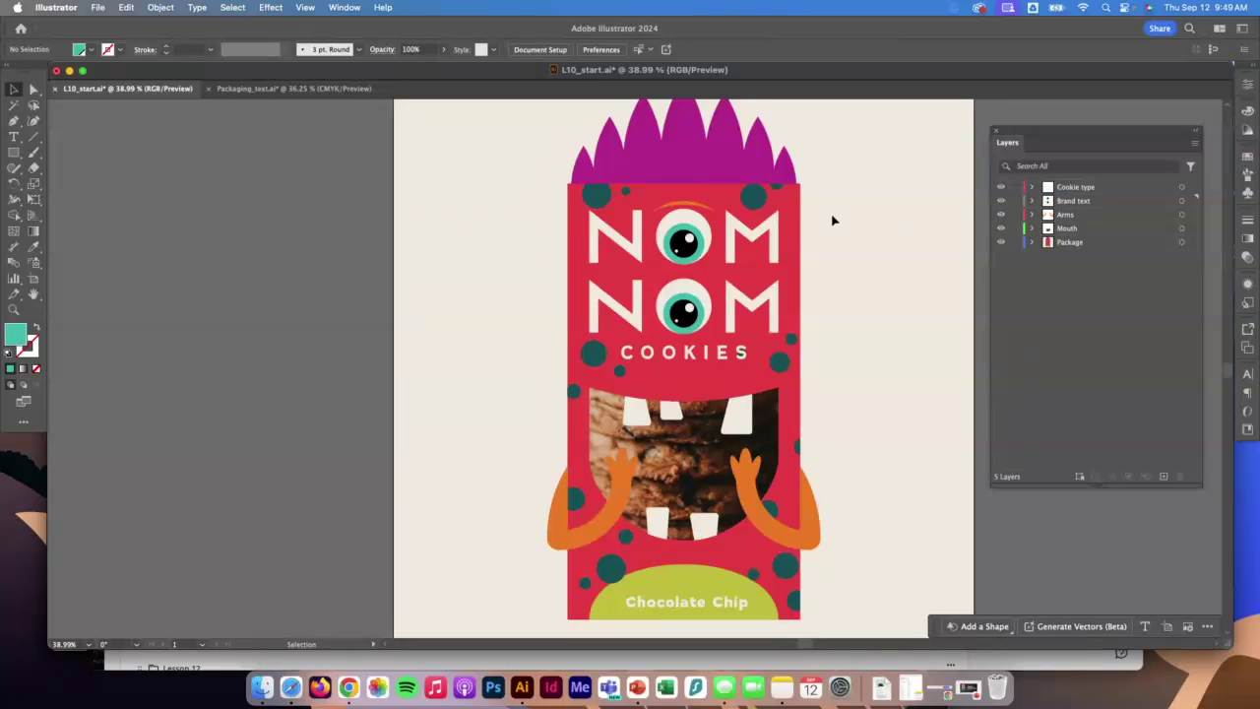
pyautogui.scroll(2, 833, 219)
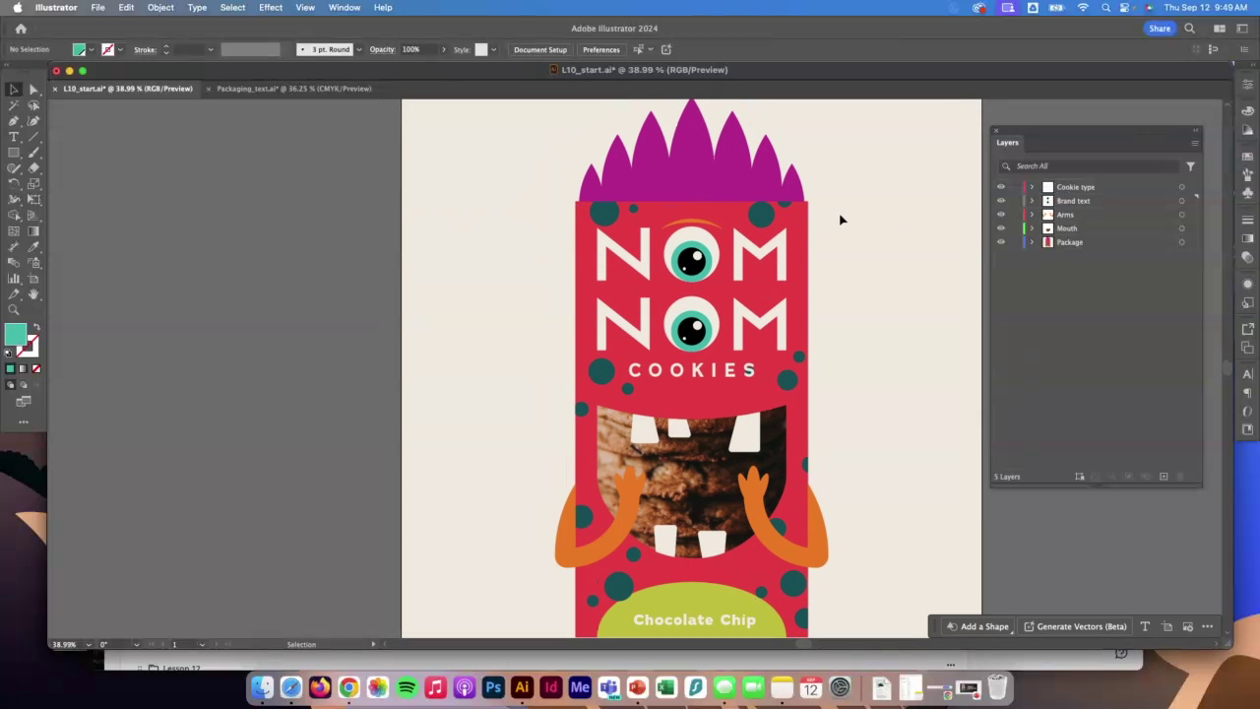
# Step: Save the document to the Desktop as an Adobe PDF named with the surname and lesson number, using the [Illustrator Default] preset
pyautogui.click(100, 5)
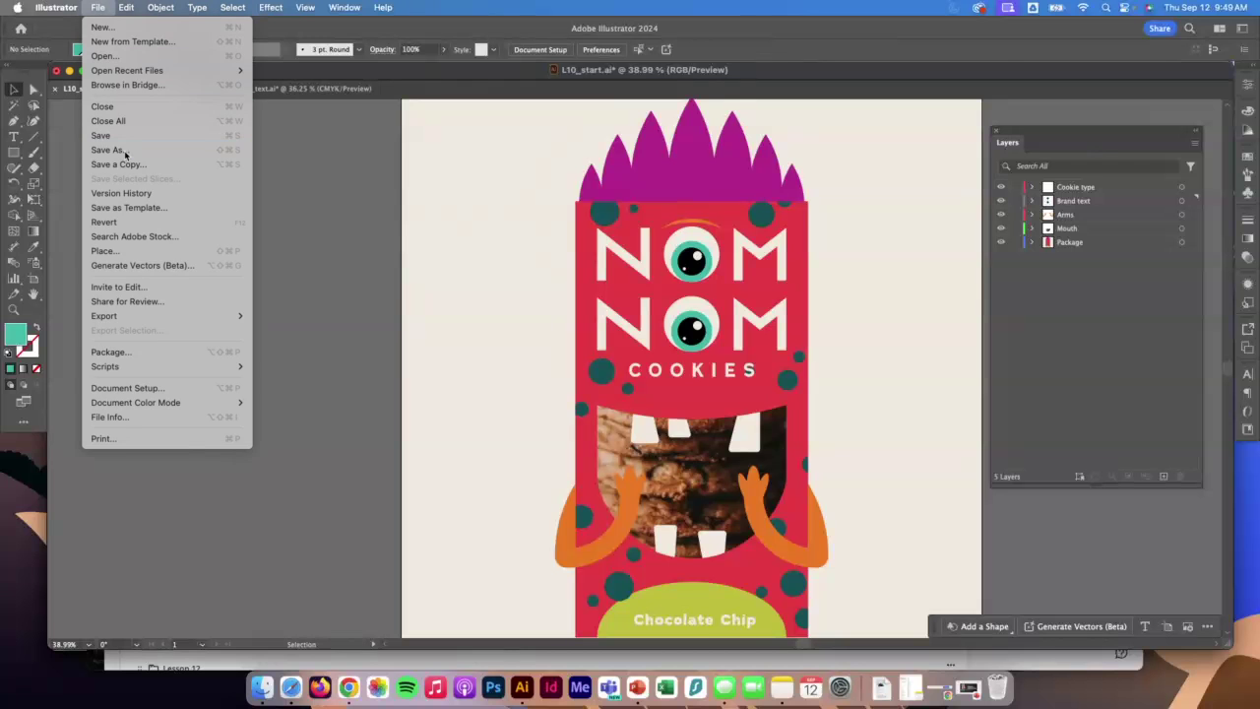
pyautogui.click(258, 154)
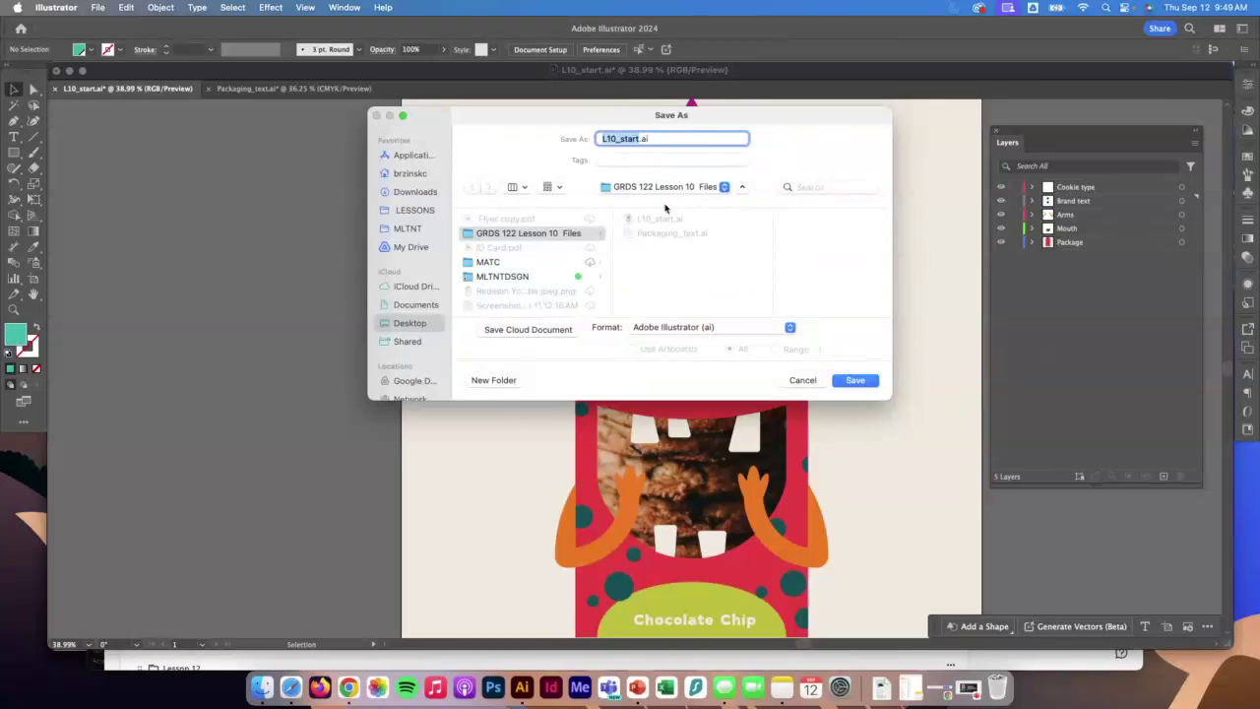
pyautogui.click(707, 329)
pyautogui.click(709, 370)
pyautogui.click(414, 305)
pyautogui.click(411, 323)
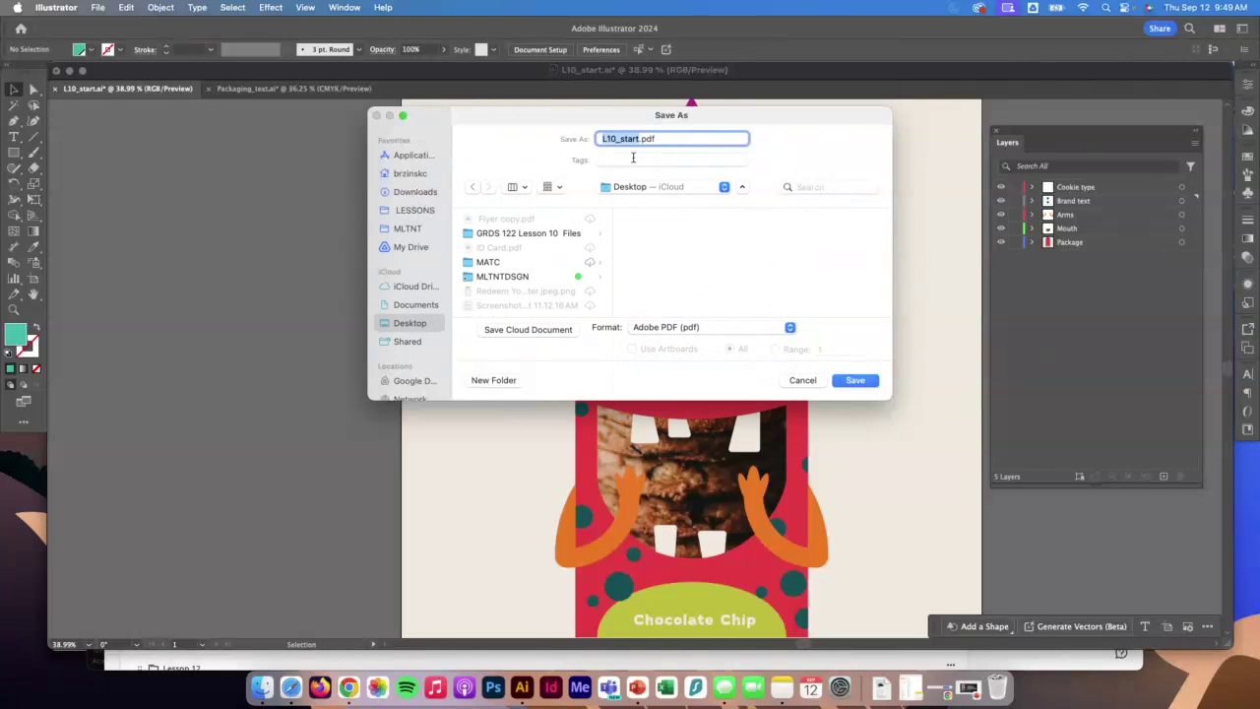
pyautogui.write('brzinski-l10')
pyautogui.click(854, 382)
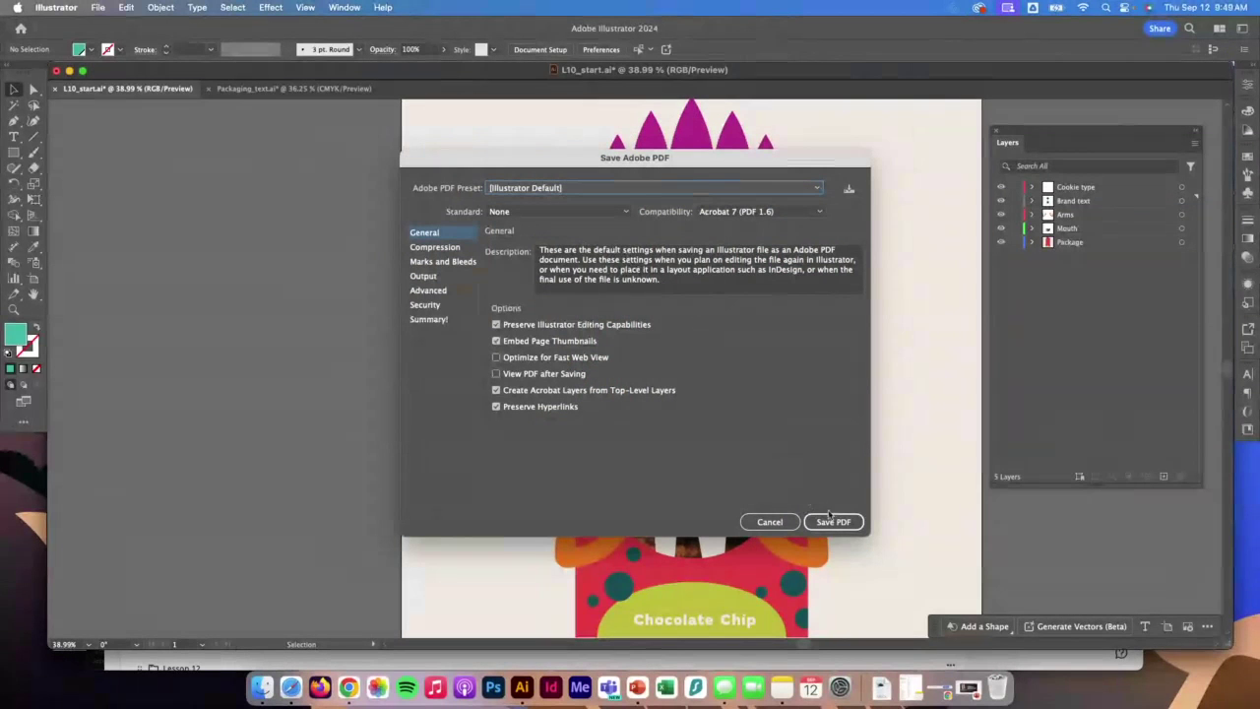
pyautogui.press('Return')
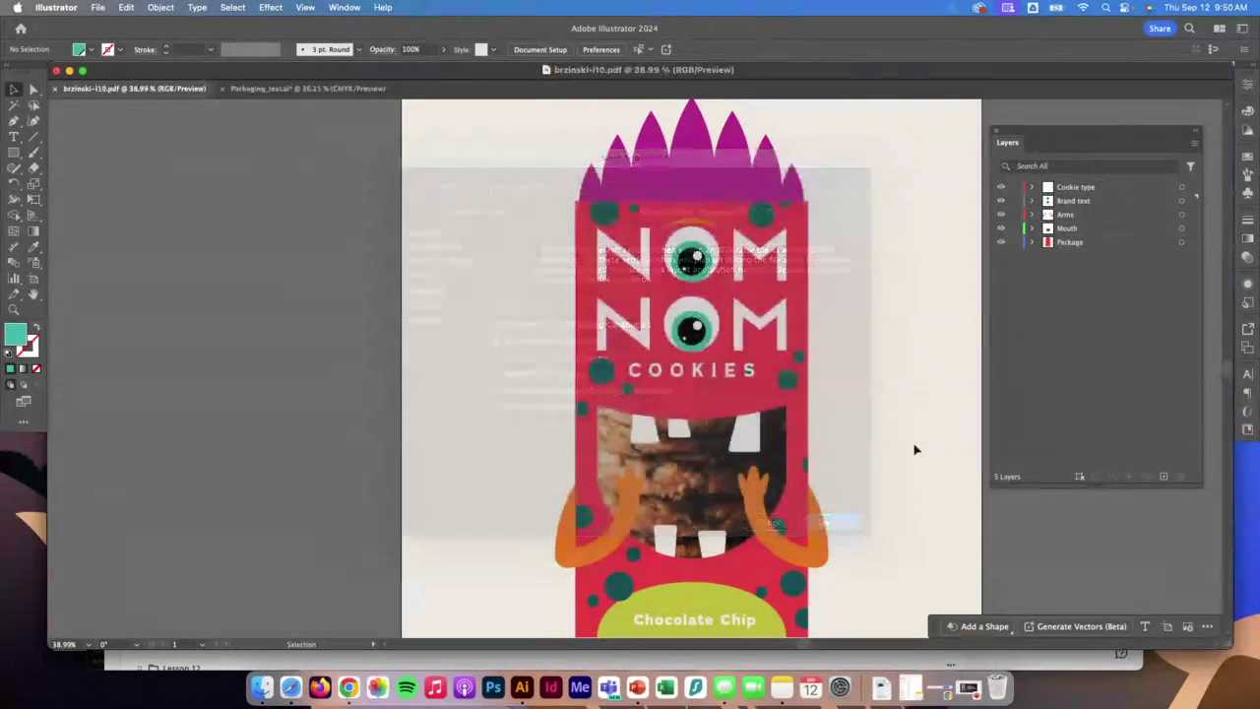
# Step: Dock the Layers panel among the collapsed panels, then expand it to check the docking and collapse it again
pyautogui.press('F7')
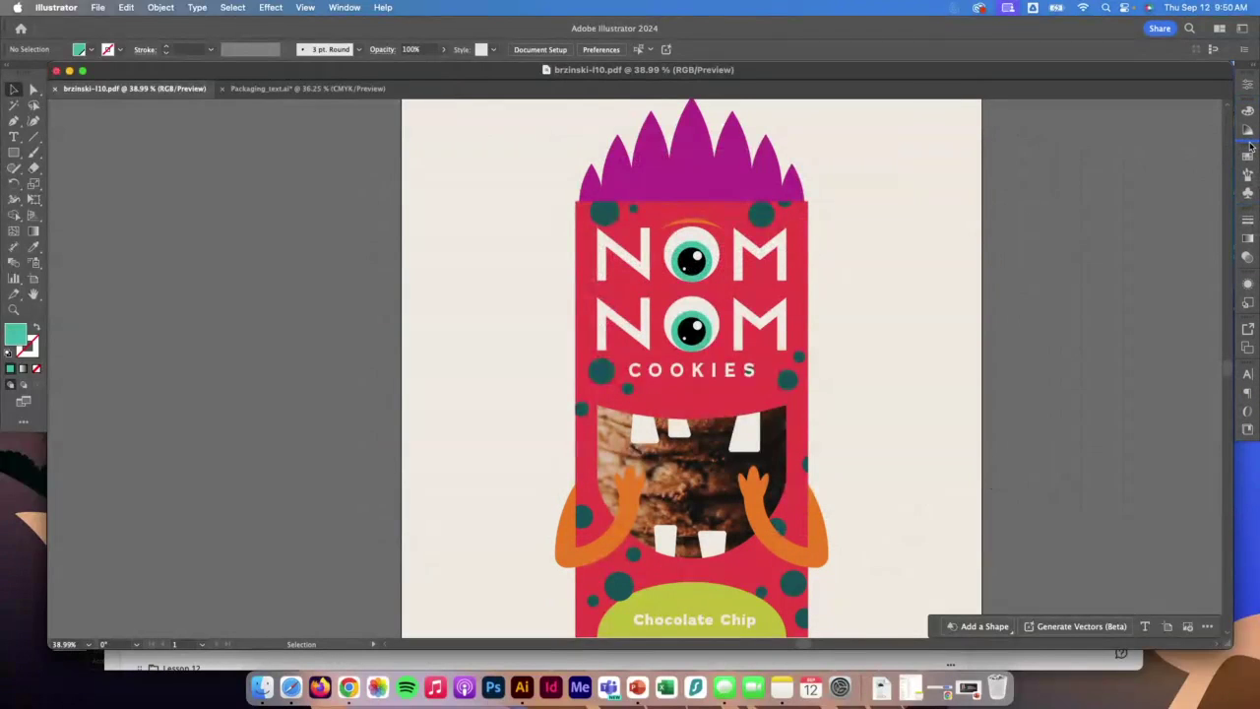
pyautogui.moveTo(1250, 146); pyautogui.dragTo(1251, 148)
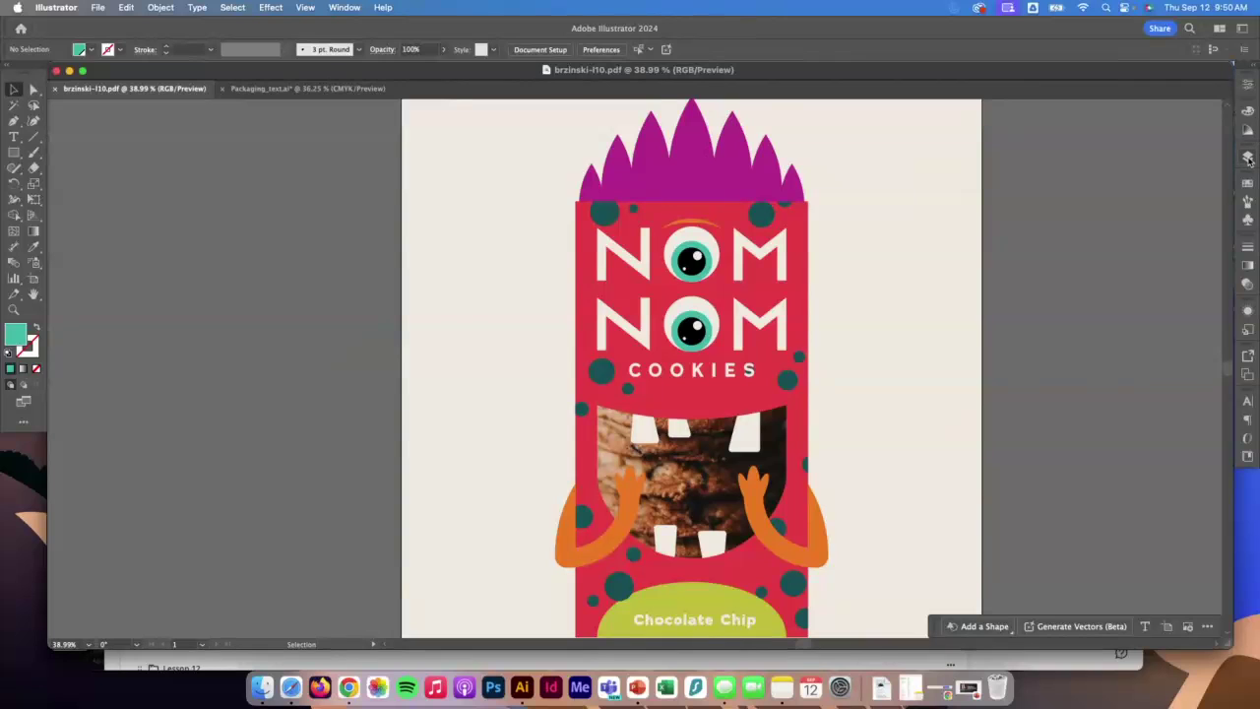
pyautogui.click(1248, 159)
pyautogui.click(1249, 160)
pyautogui.click(1248, 159)
pyautogui.click(1248, 160)
pyautogui.click(1248, 157)
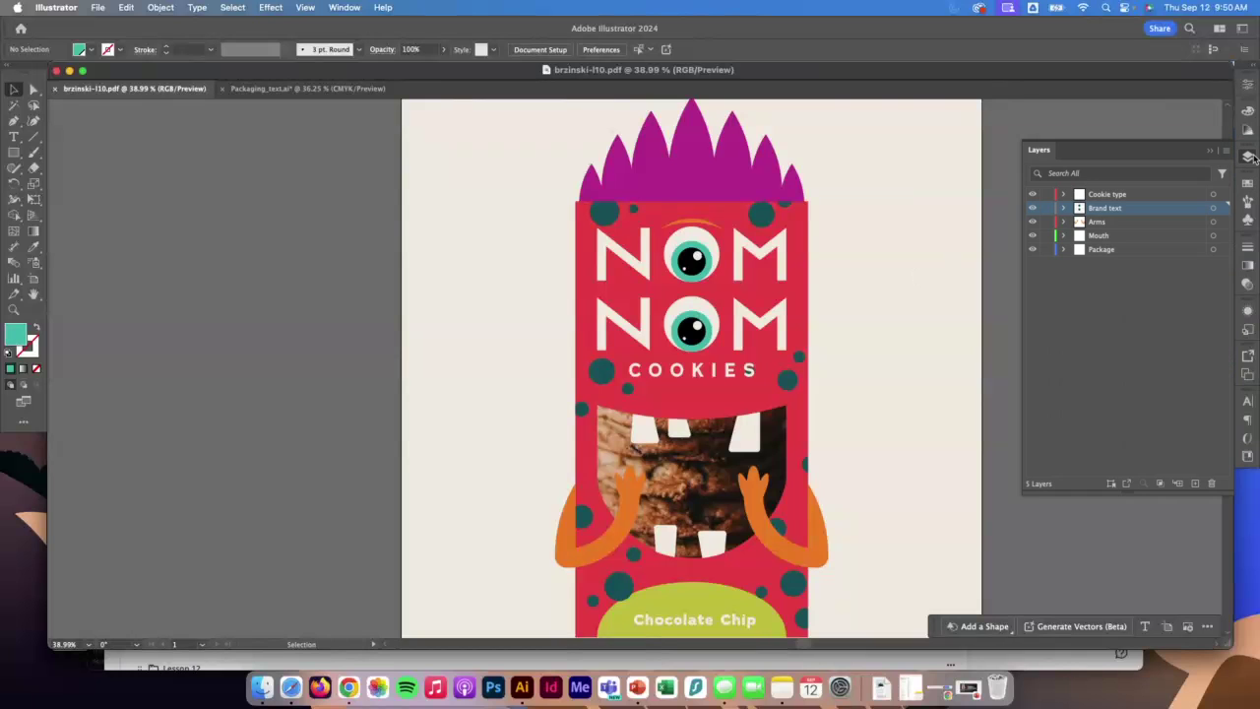
pyautogui.click(1248, 156)
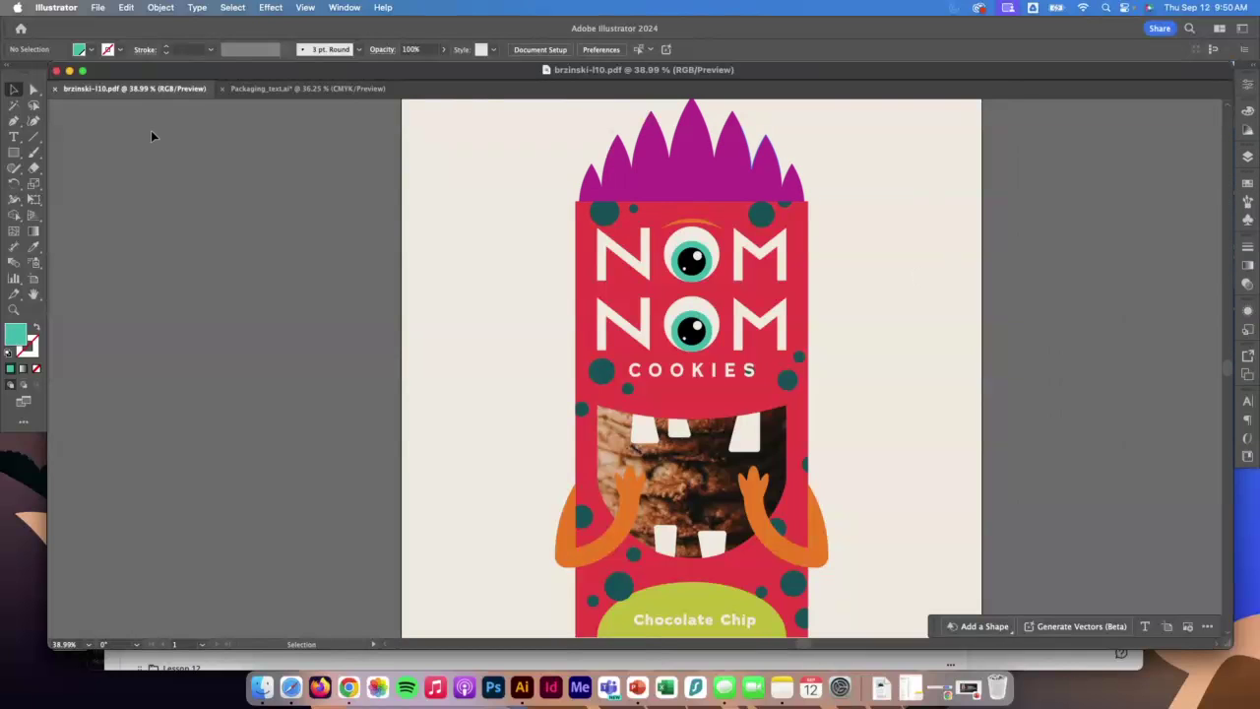
# Step: Minimize the Illustrator document, switch to the Blackboard course in Chrome, and read the Lesson 10 PROJECT - Shape Based logo handout at a larger size
pyautogui.click(70, 72)
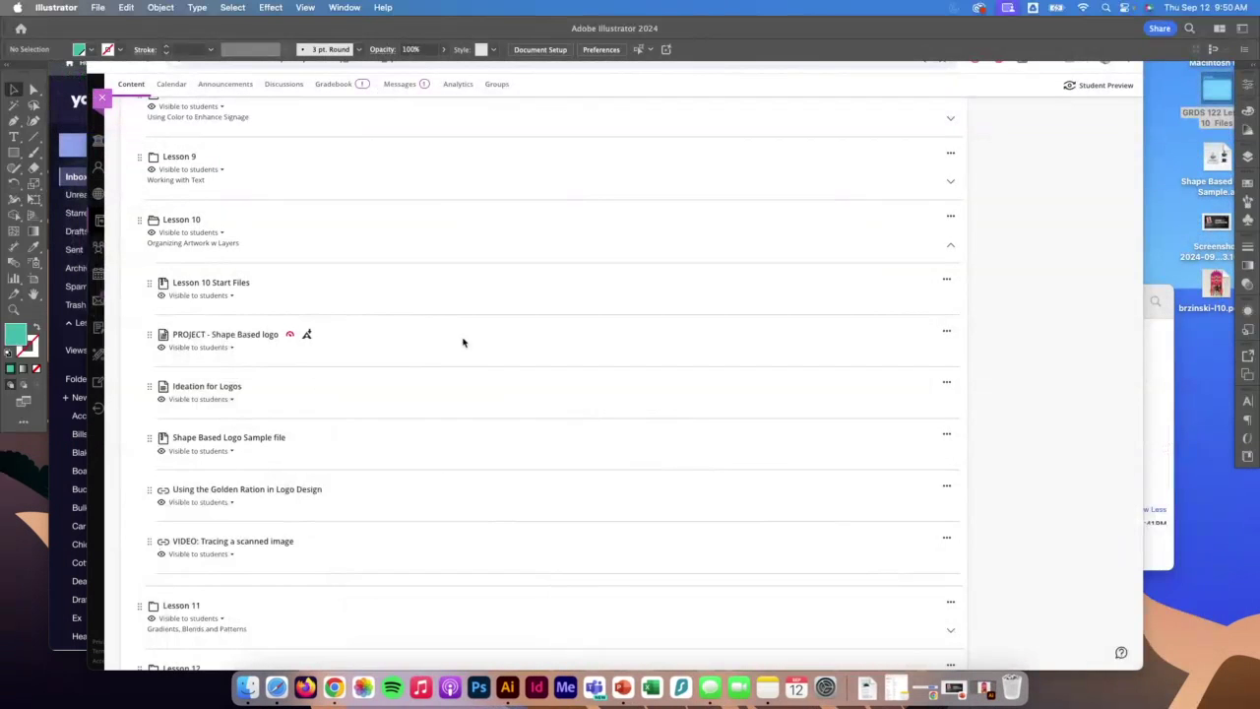
pyautogui.click(556, 376)
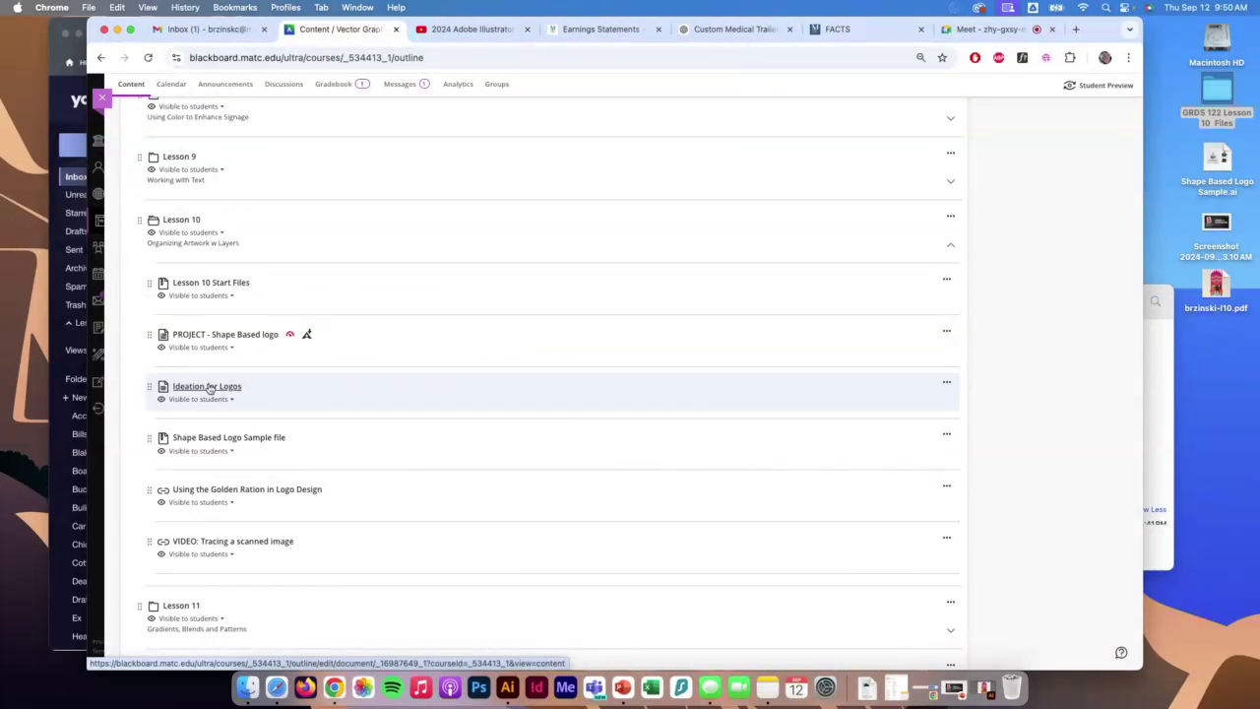
pyautogui.click(209, 335)
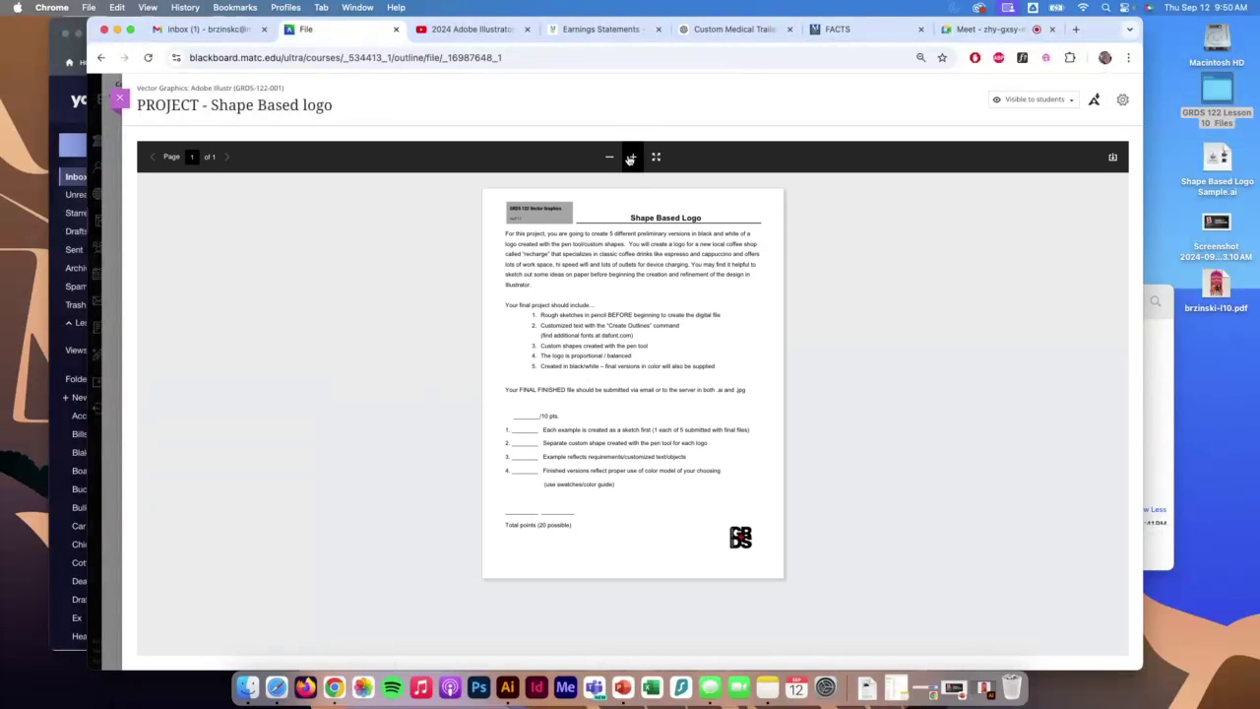
pyautogui.click(635, 157)
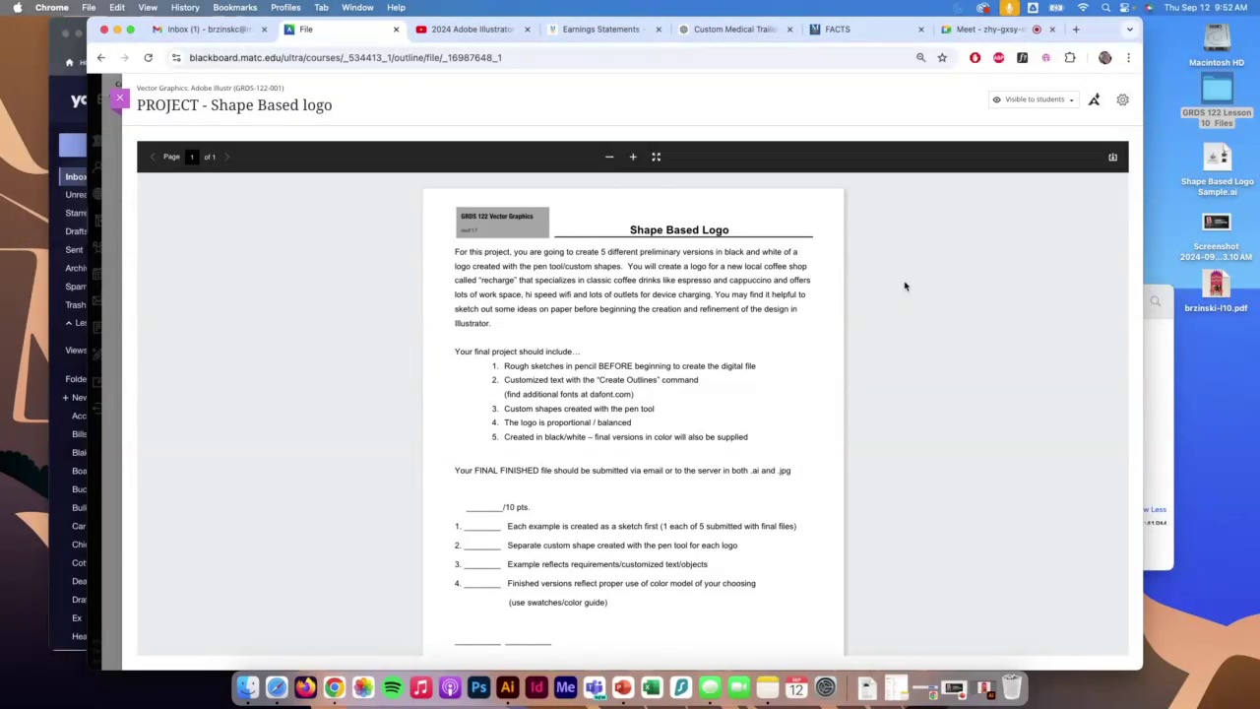
pyautogui.scroll(-3, 904, 286)
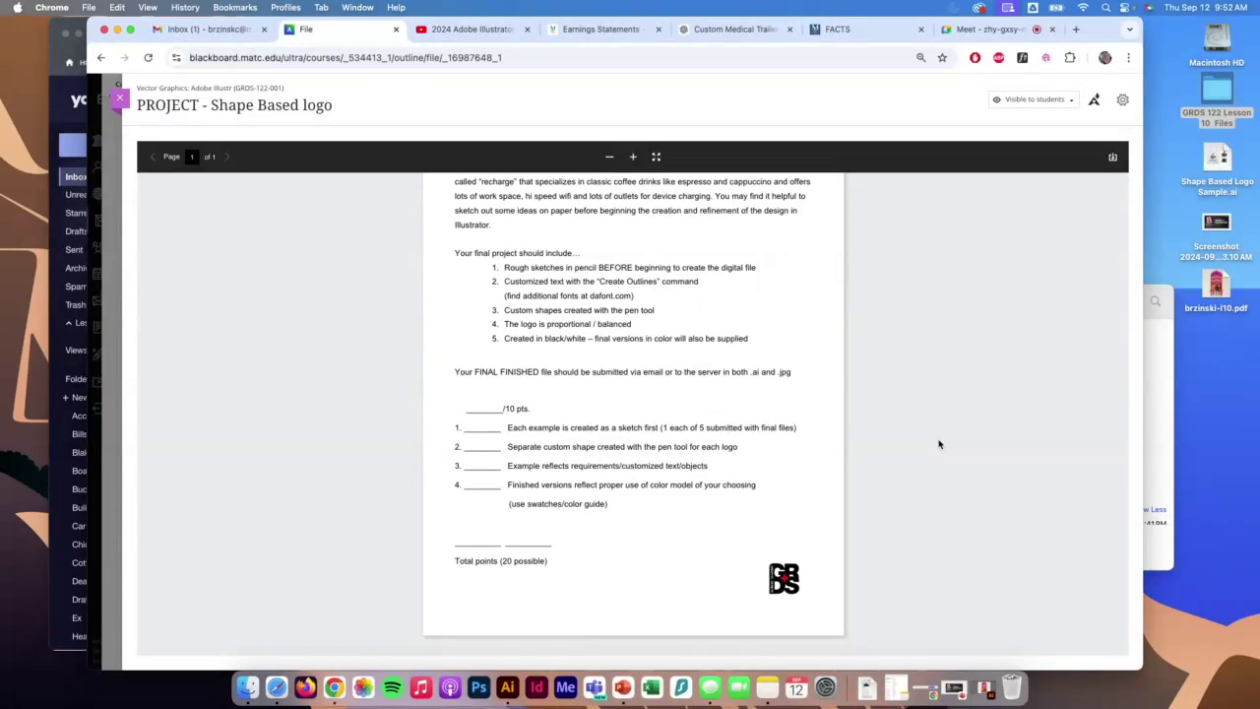
pyautogui.scroll(1, 867, 408)
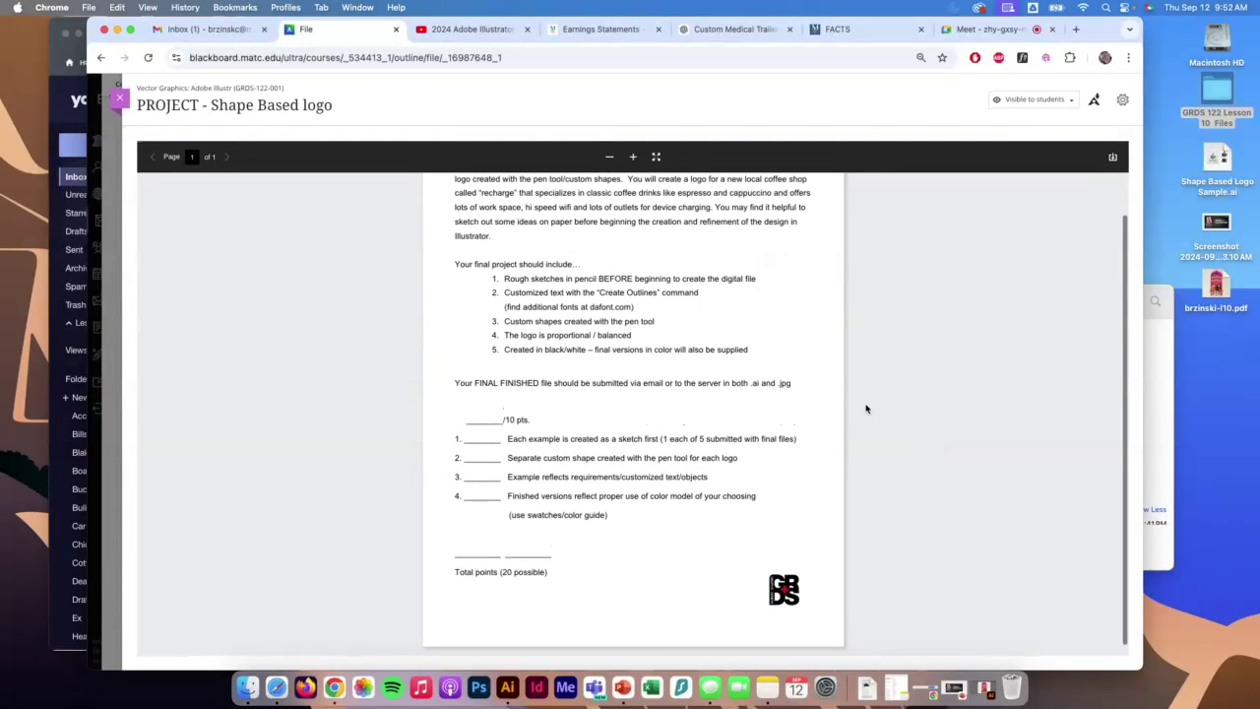
# Step: Finish reading the Shape Based Logo handout, close it, and open Shape Based Logo Sample.ai from the Desktop in Illustrator
pyautogui.scroll(3, 867, 409)
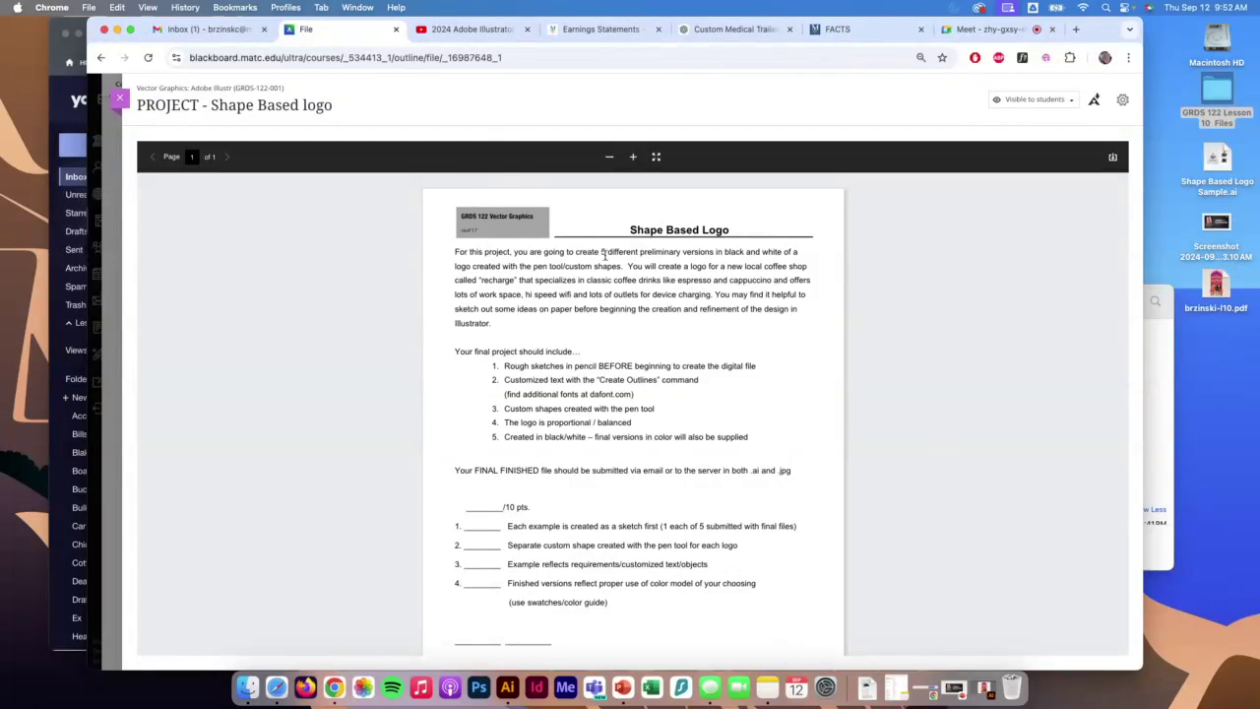
pyautogui.click(119, 97)
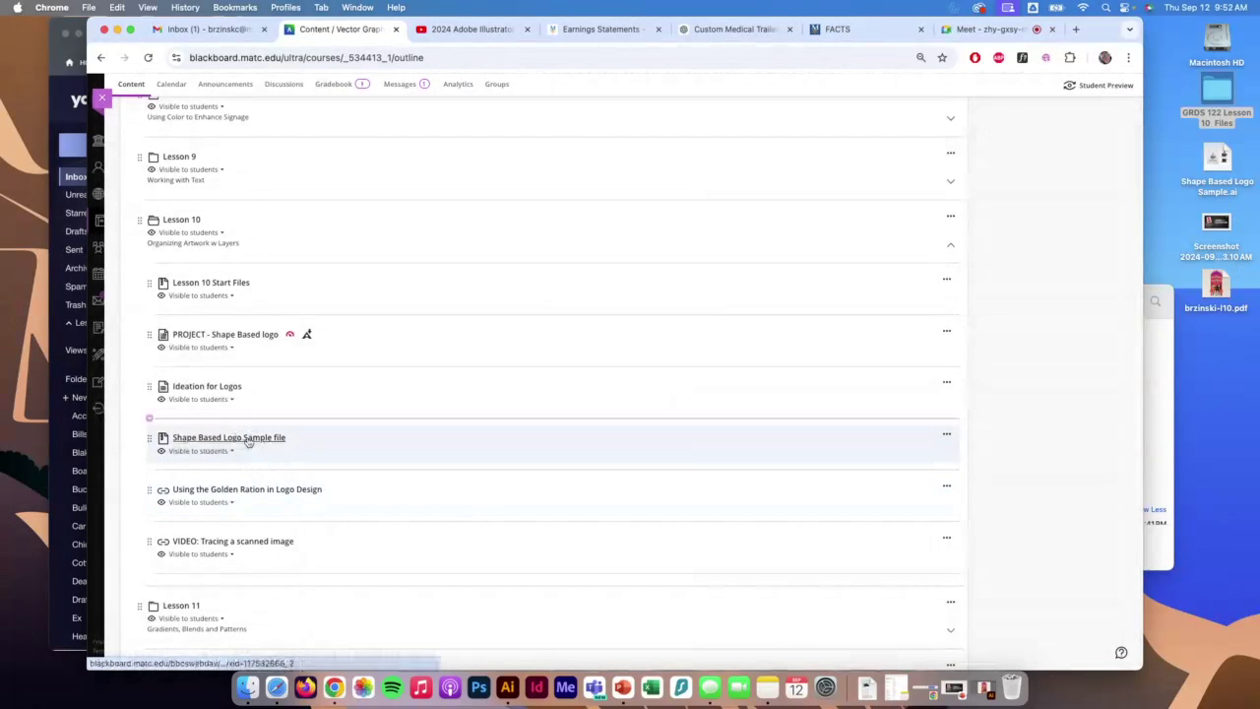
pyautogui.click(1215, 161)
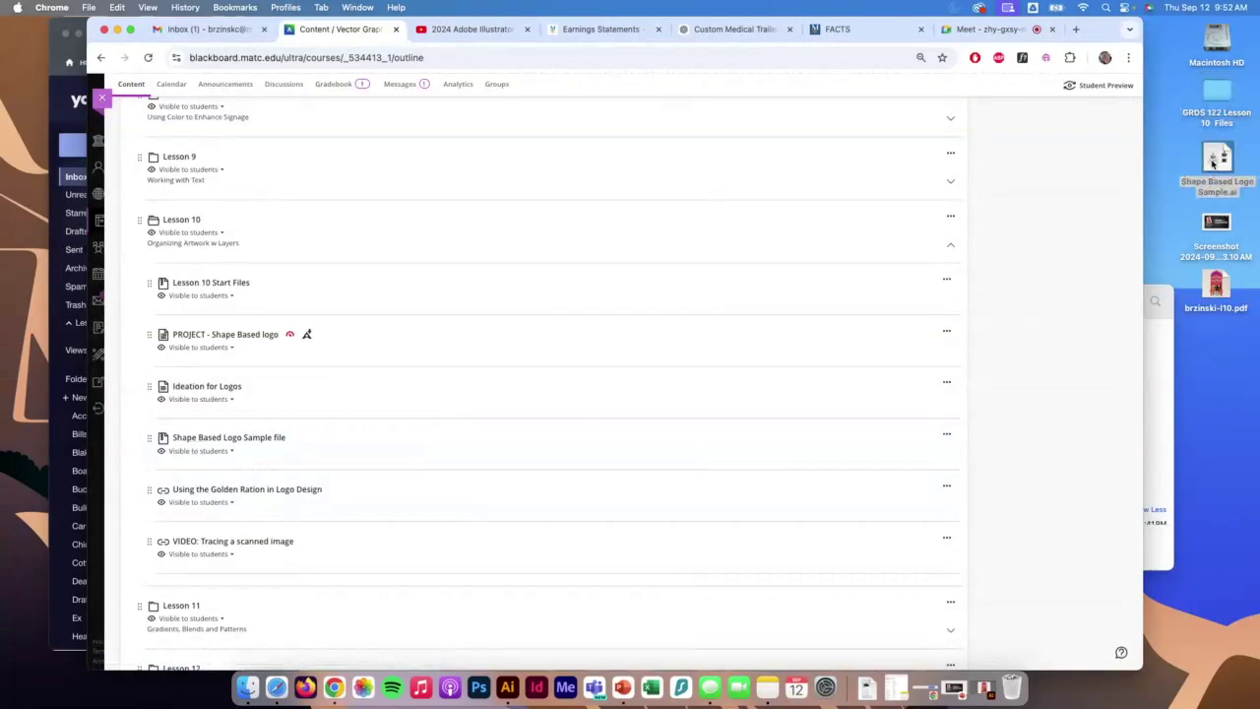
pyautogui.doubleClick(1214, 163)
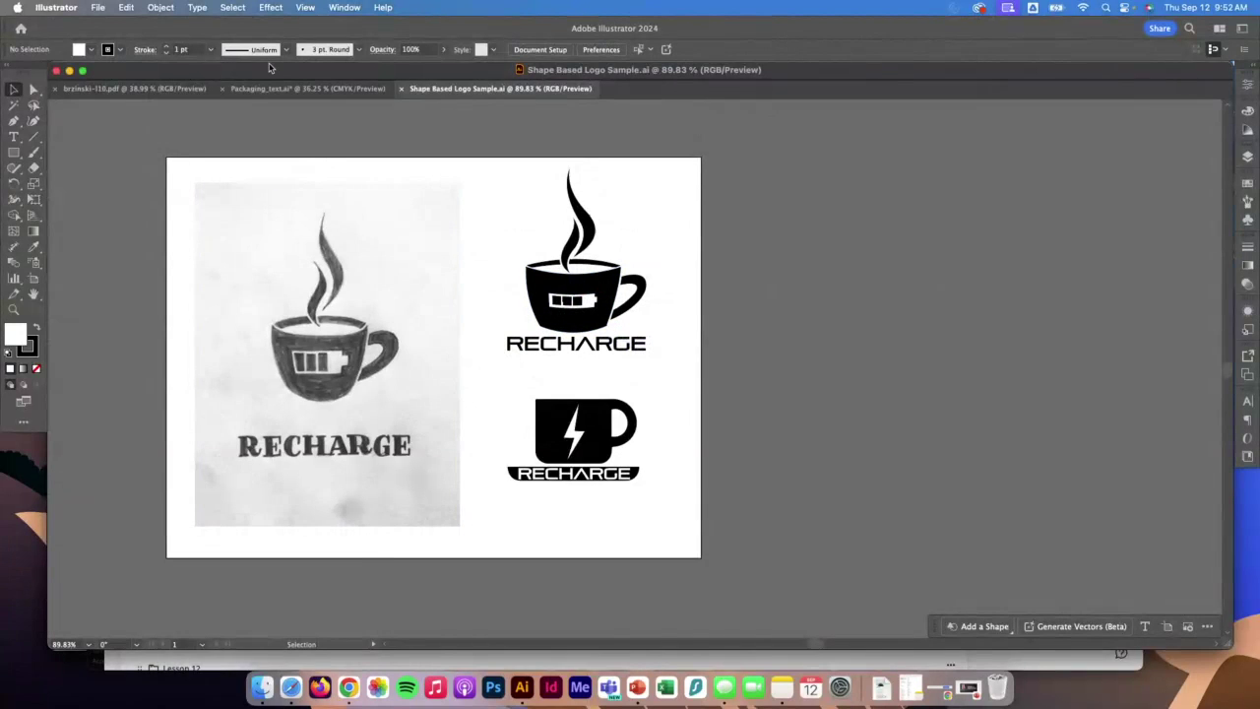
# Step: Read the Ideation for Logos page in the Blackboard course in Chrome, and return to the logo sample in Illustrator
pyautogui.click(265, 661)
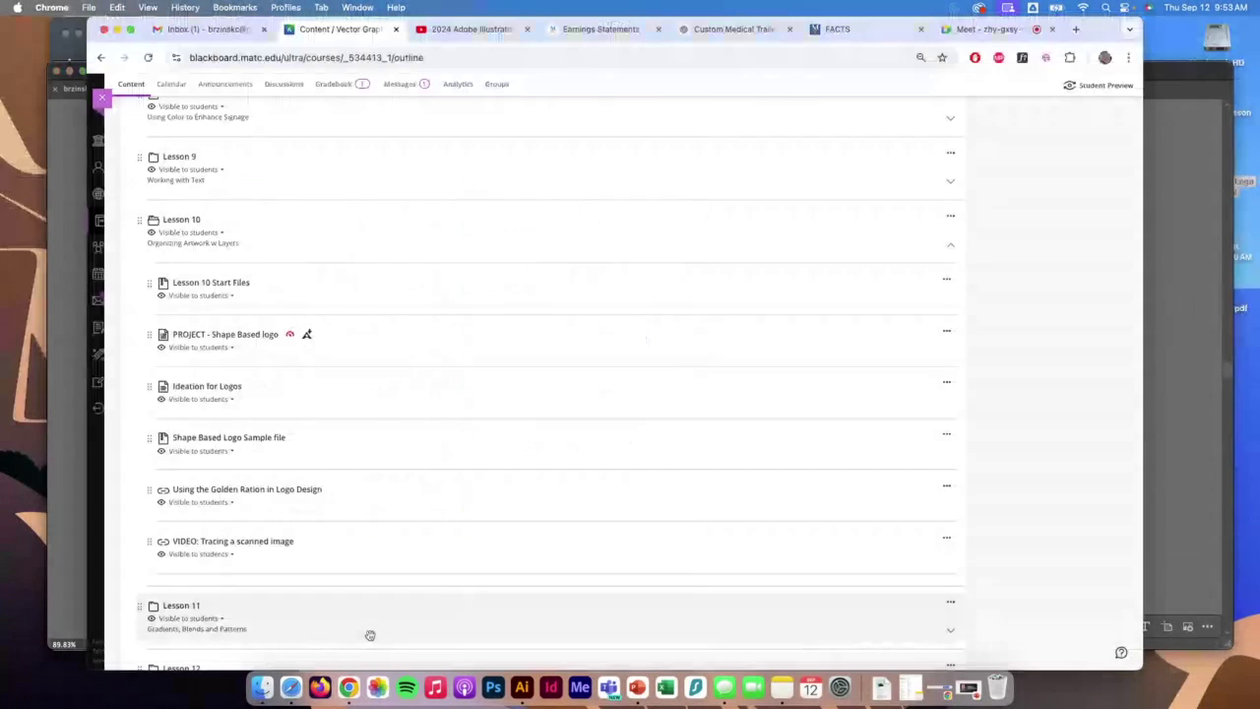
pyautogui.click(210, 390)
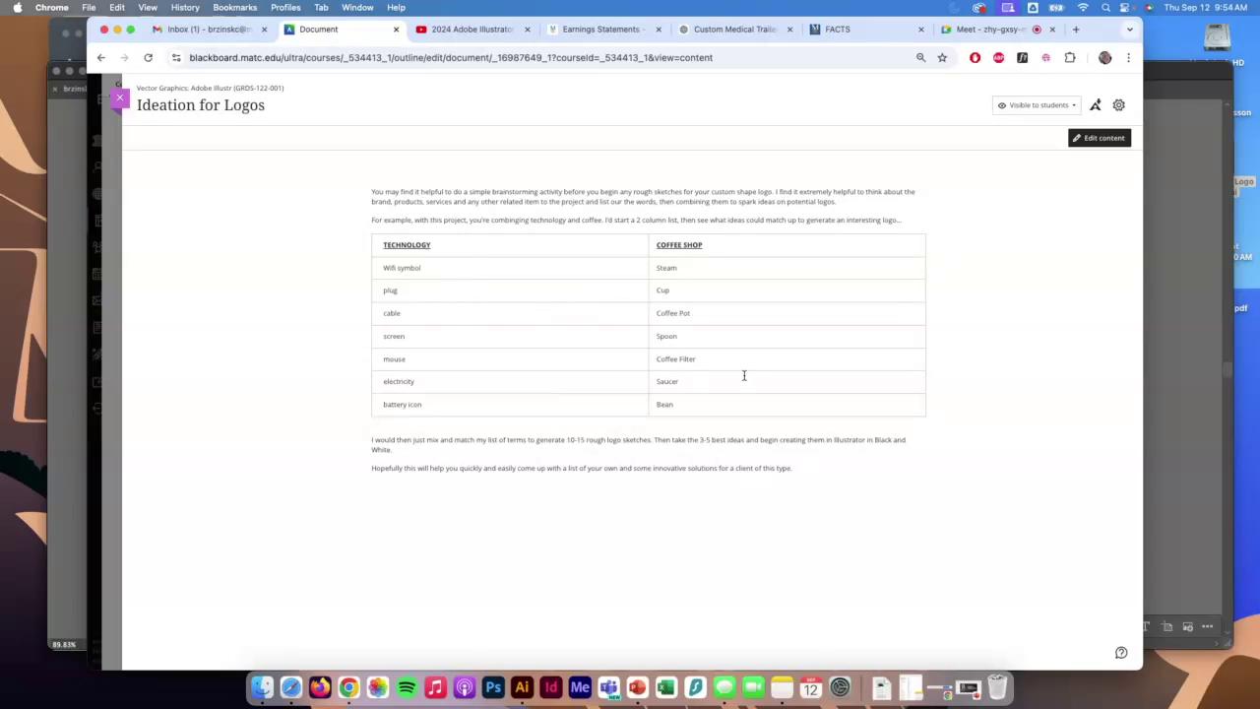
pyautogui.click(1194, 285)
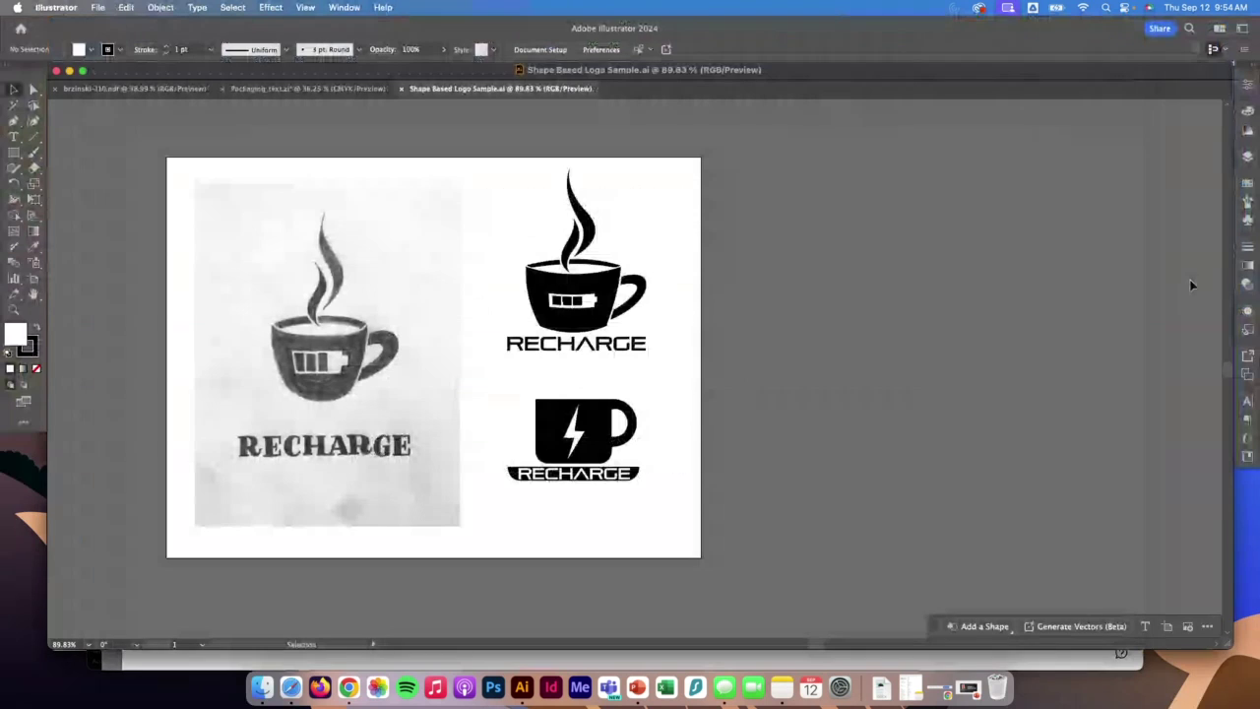
pyautogui.hscroll(-2, 445, 354)
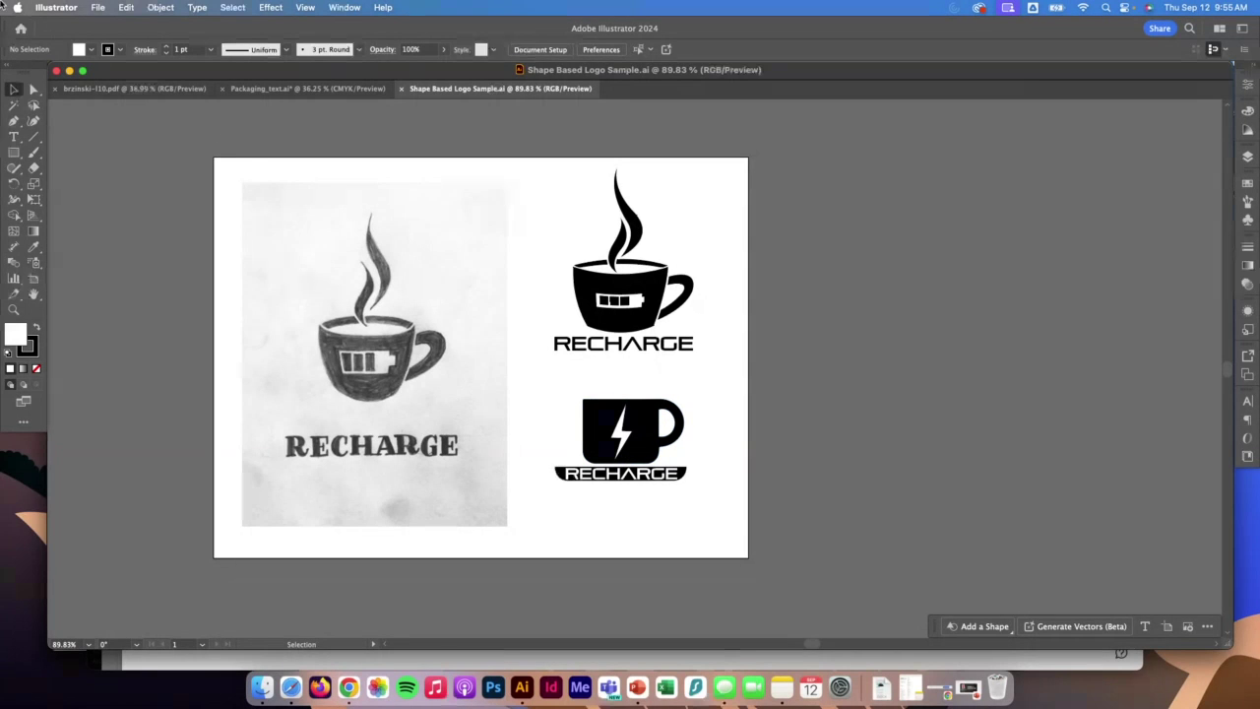
# Step: Create a 6 x 4 in landscape CMYK document with 5 artboards, and return to the Shape Based Logo Sample document
pyautogui.click(99, 8)
pyautogui.click(103, 27)
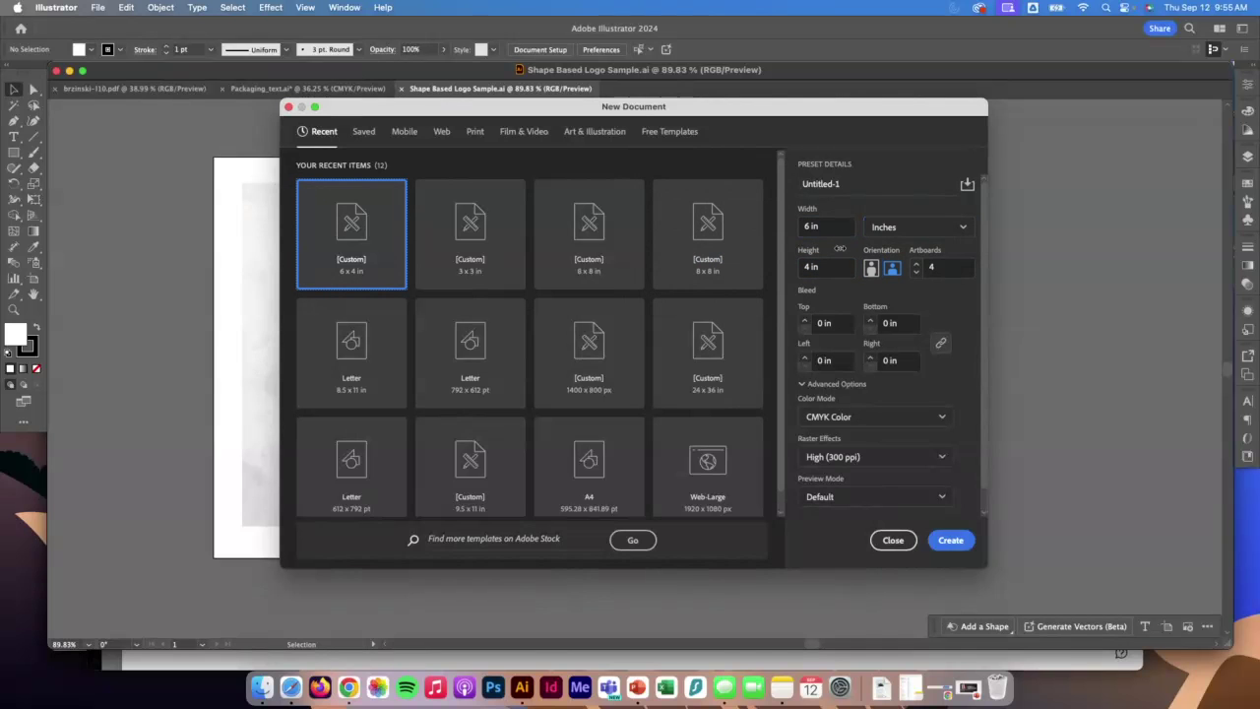
pyautogui.click(915, 263)
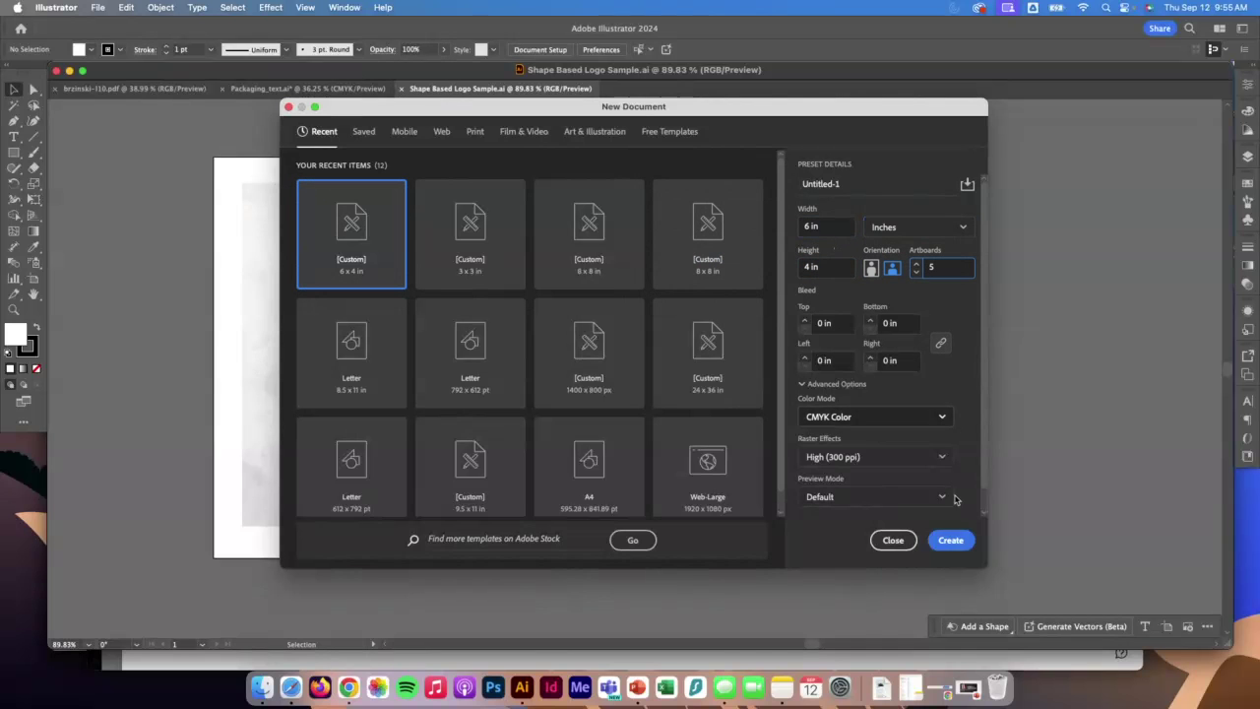
pyautogui.click(951, 543)
pyautogui.scroll(1, 549, 381)
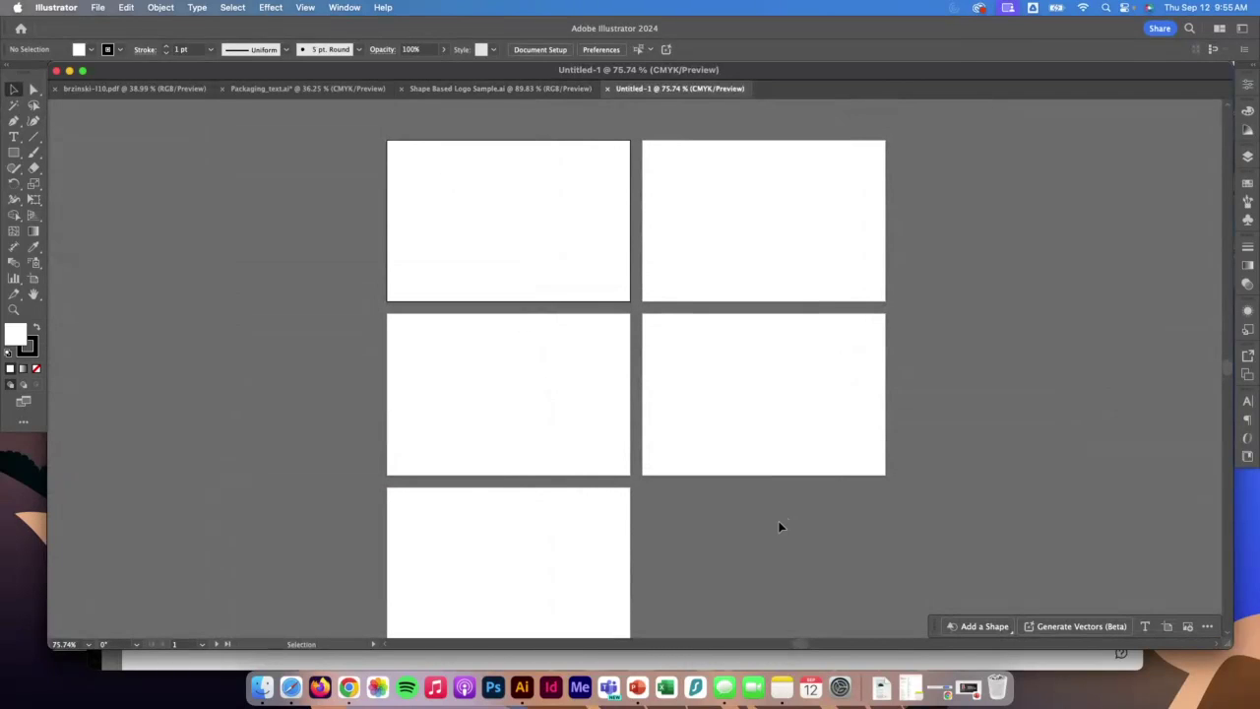
pyautogui.click(497, 89)
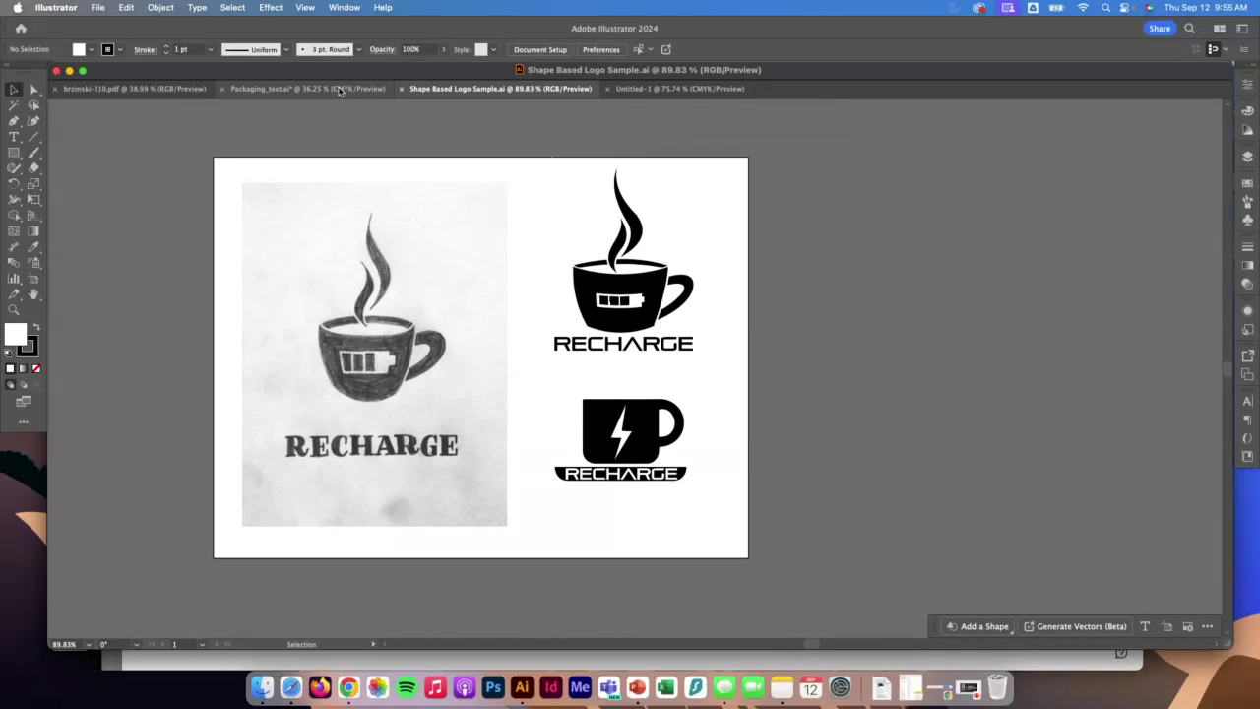